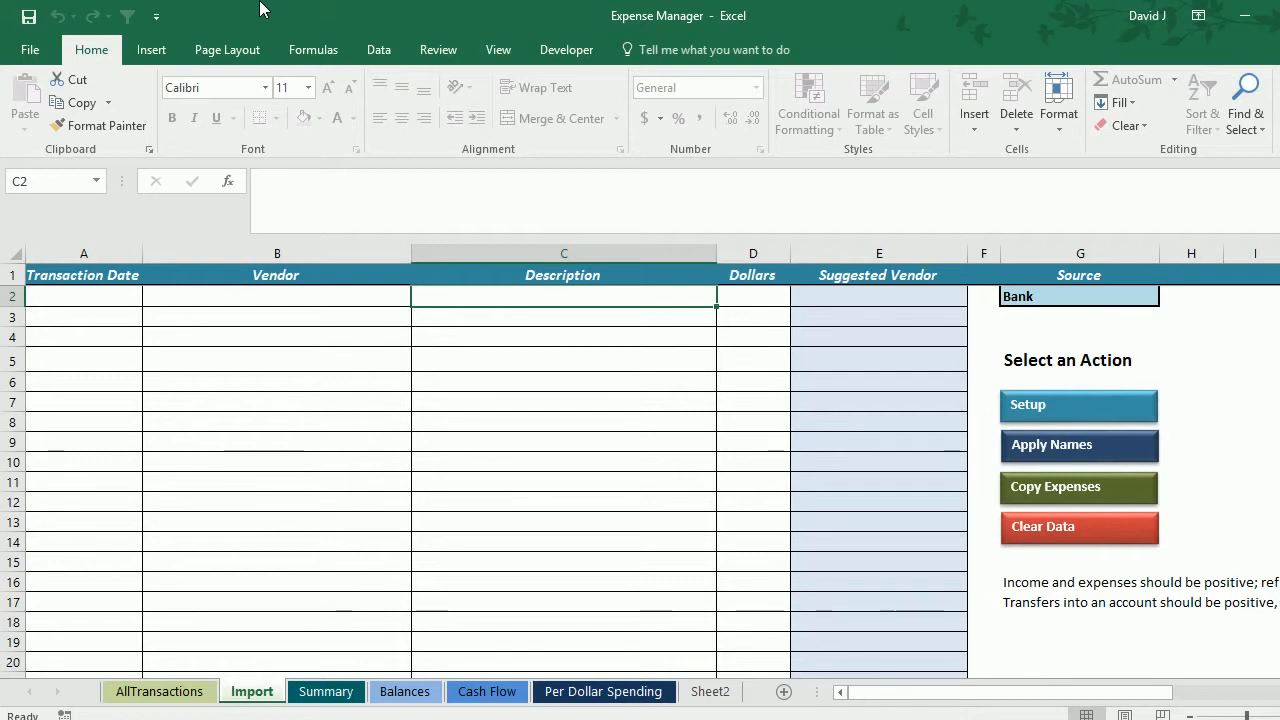
Step: Copy the transaction dates in A1:A8 of Sheet2 and paste them as values from A2 of the Import sheet
left_click(700, 690)
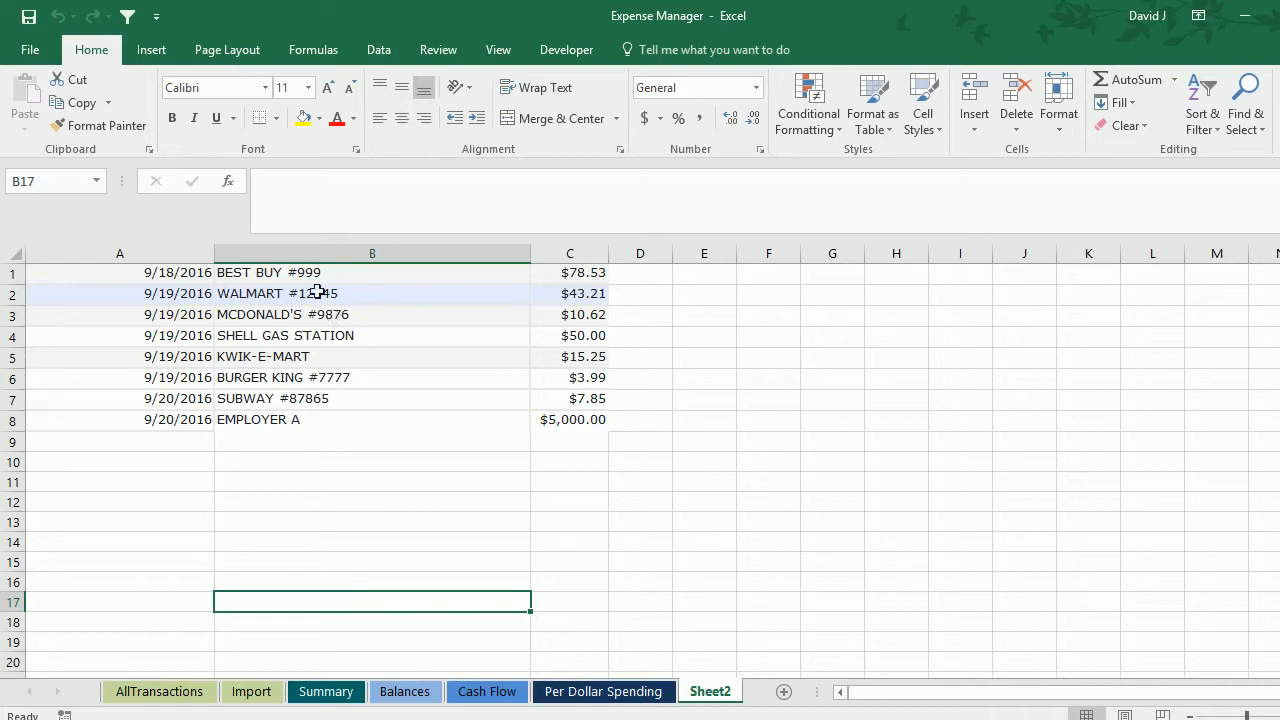
left_click_drag(198, 276, 190, 412)
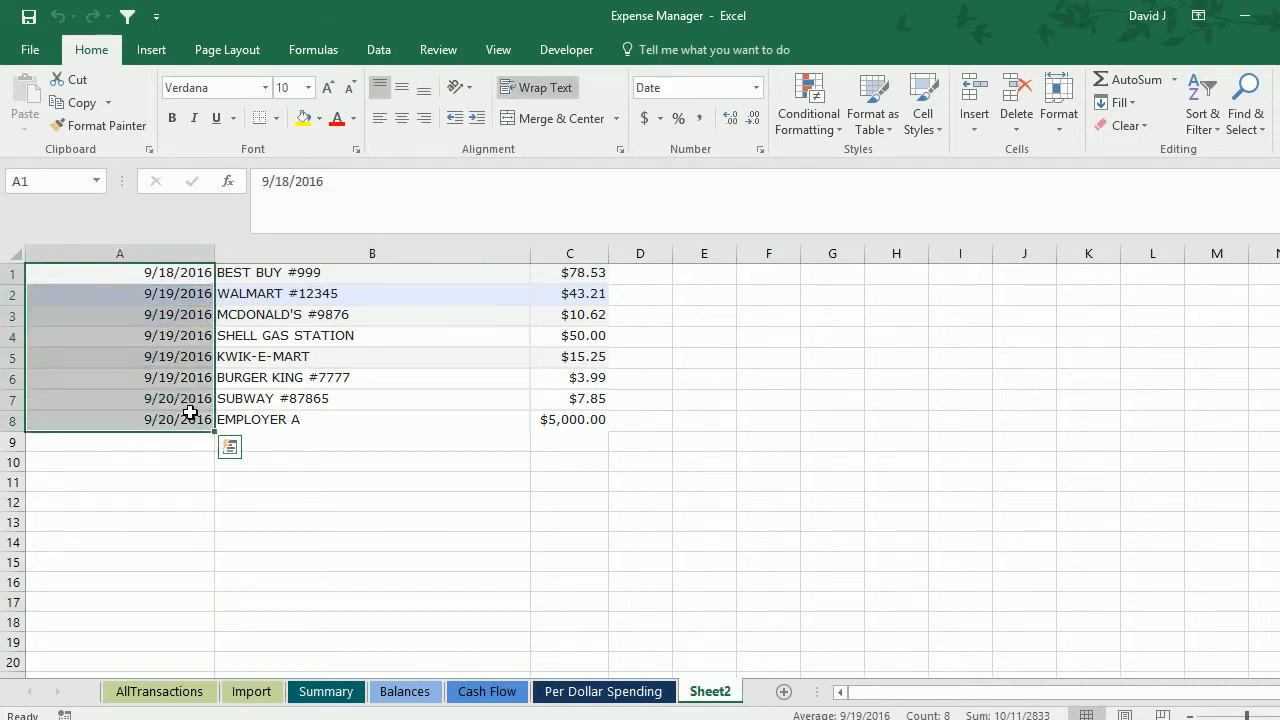
key("ctrl+c")
left_click(251, 691)
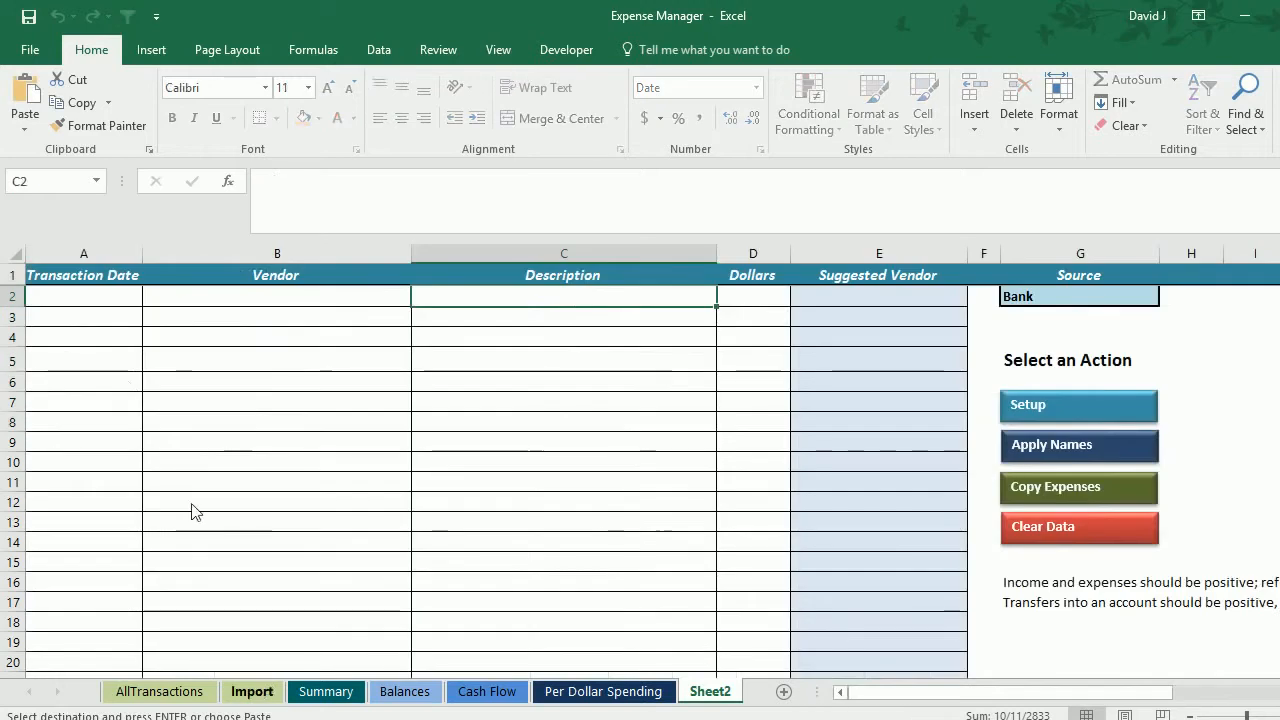
right_click(97, 291)
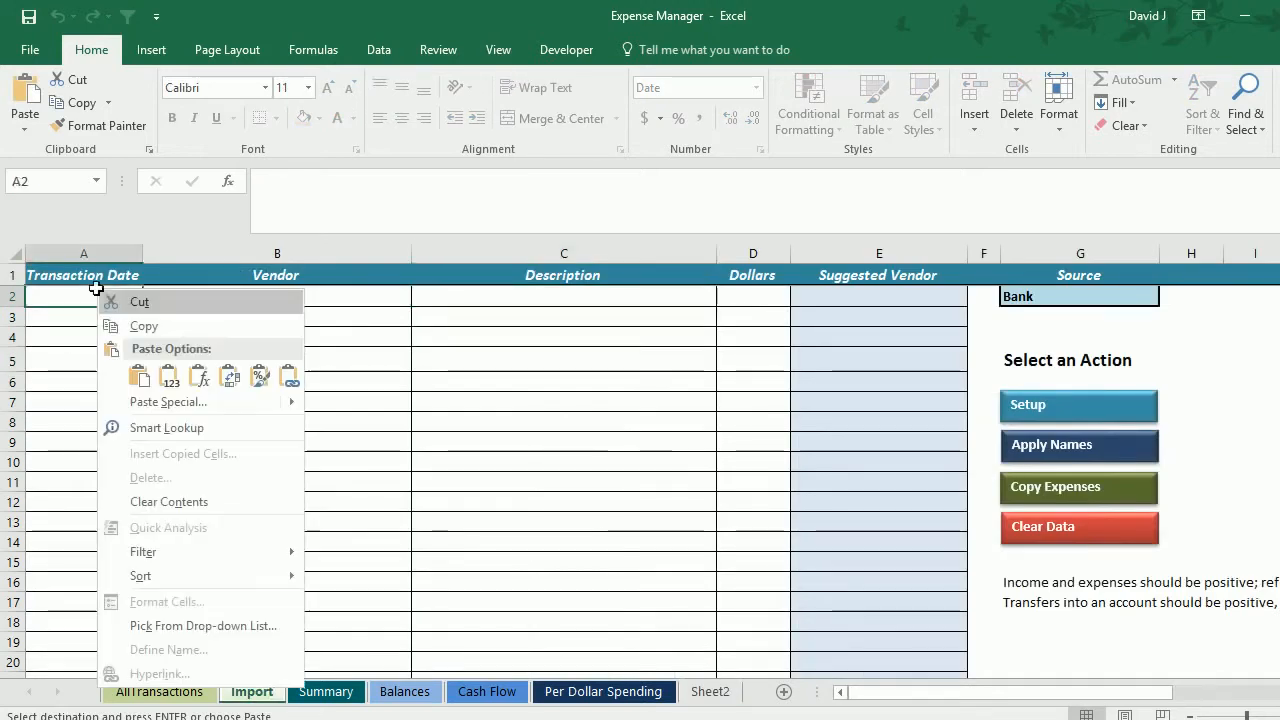
left_click(165, 377)
Step: Copy the descriptions and amounts in B1:C8 of Sheet2 and paste them as values from C2 of the Import sheet
left_click(710, 691)
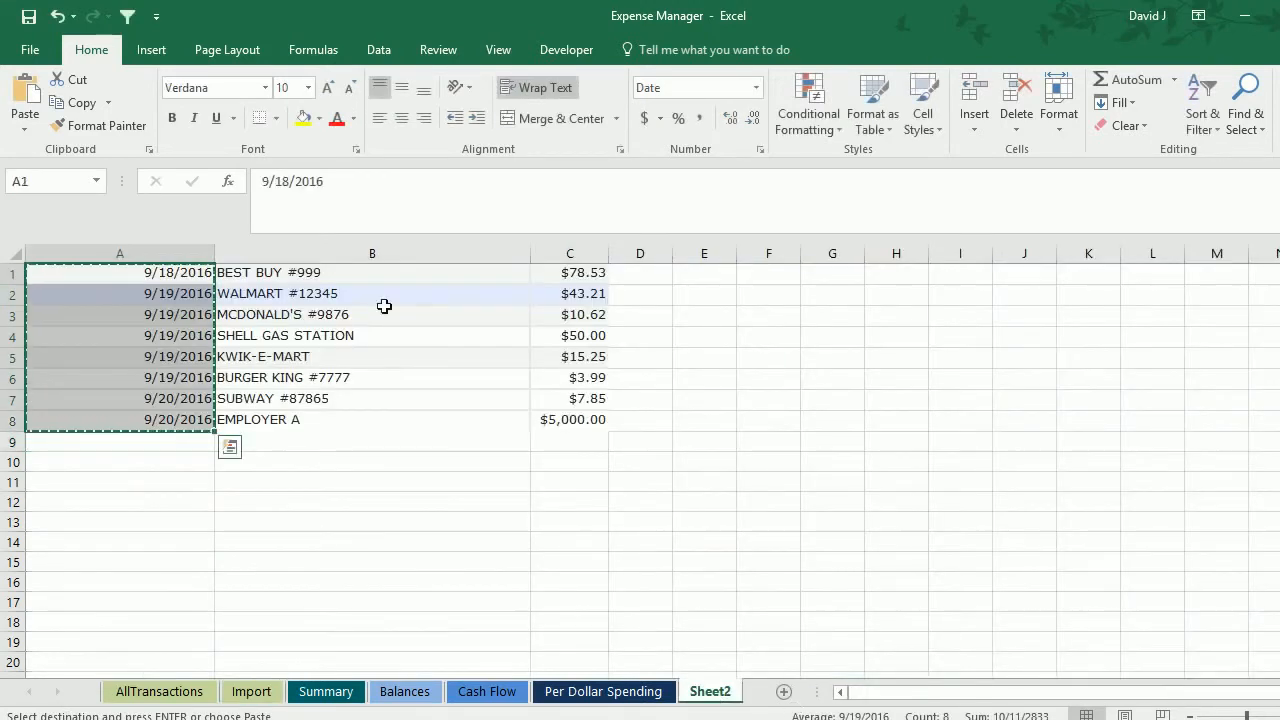
left_click_drag(386, 277, 553, 421)
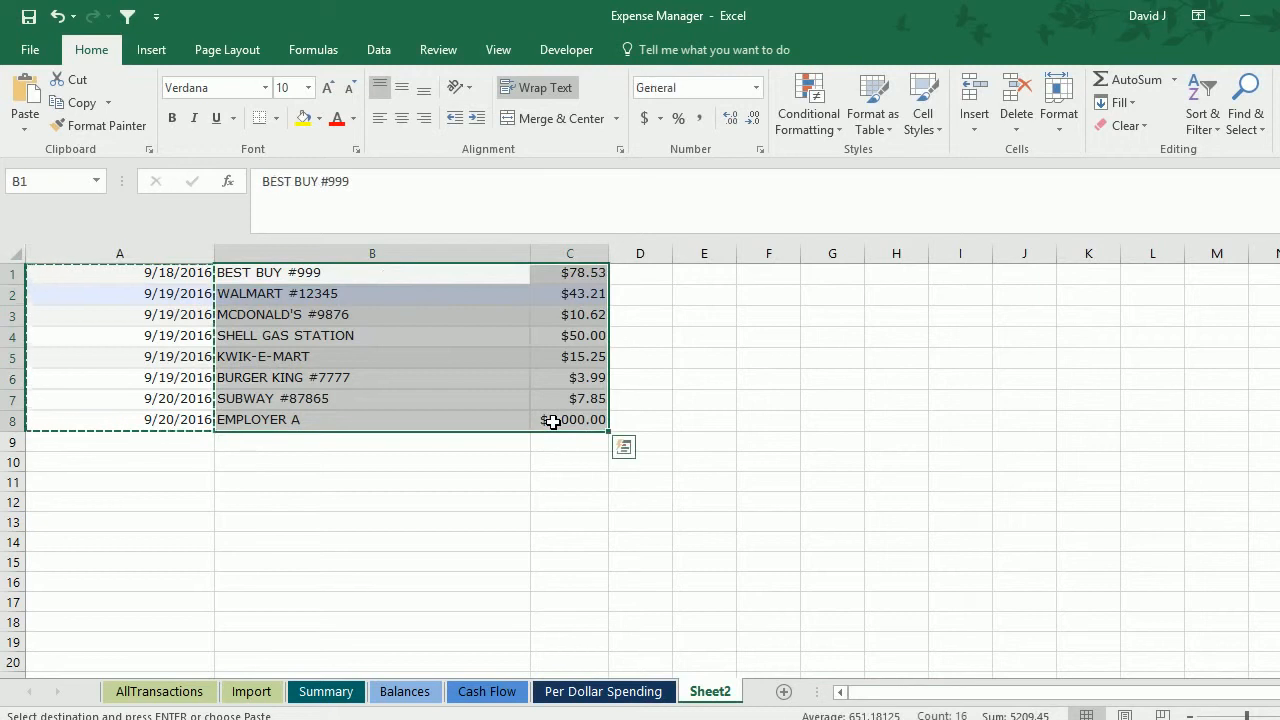
key("ctrl+c")
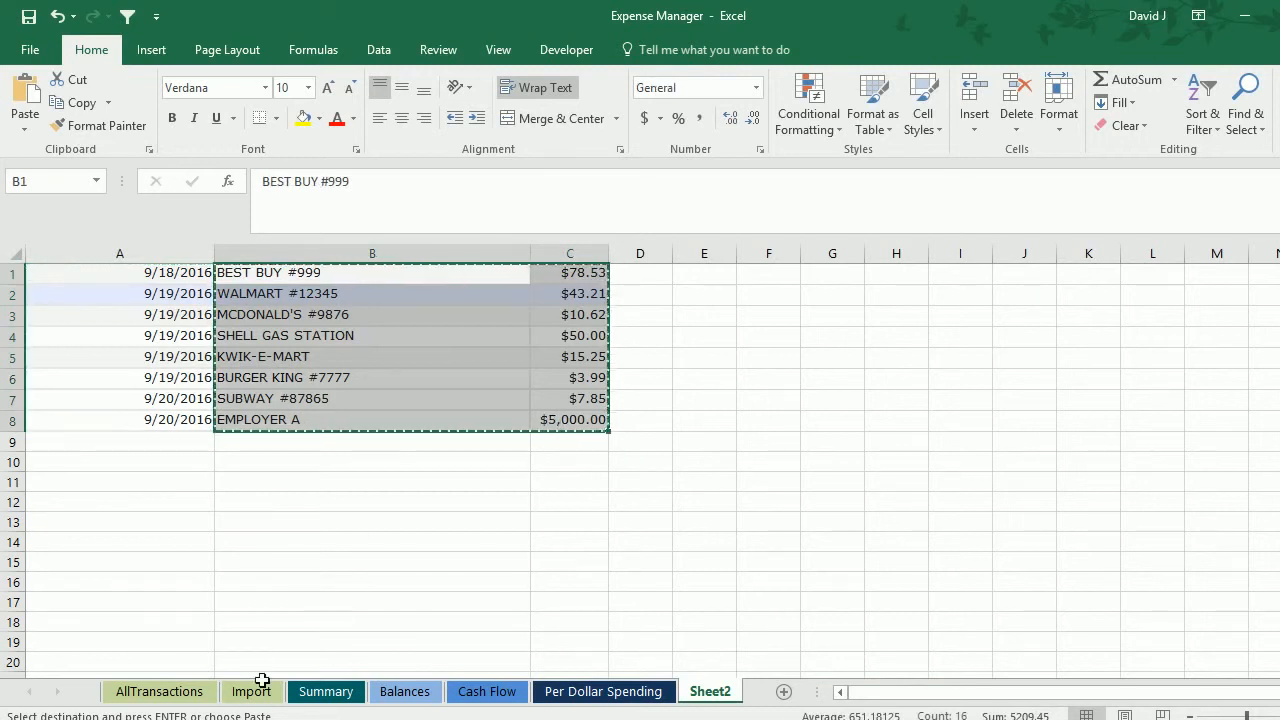
left_click(255, 690)
left_click(554, 298)
right_click(555, 299)
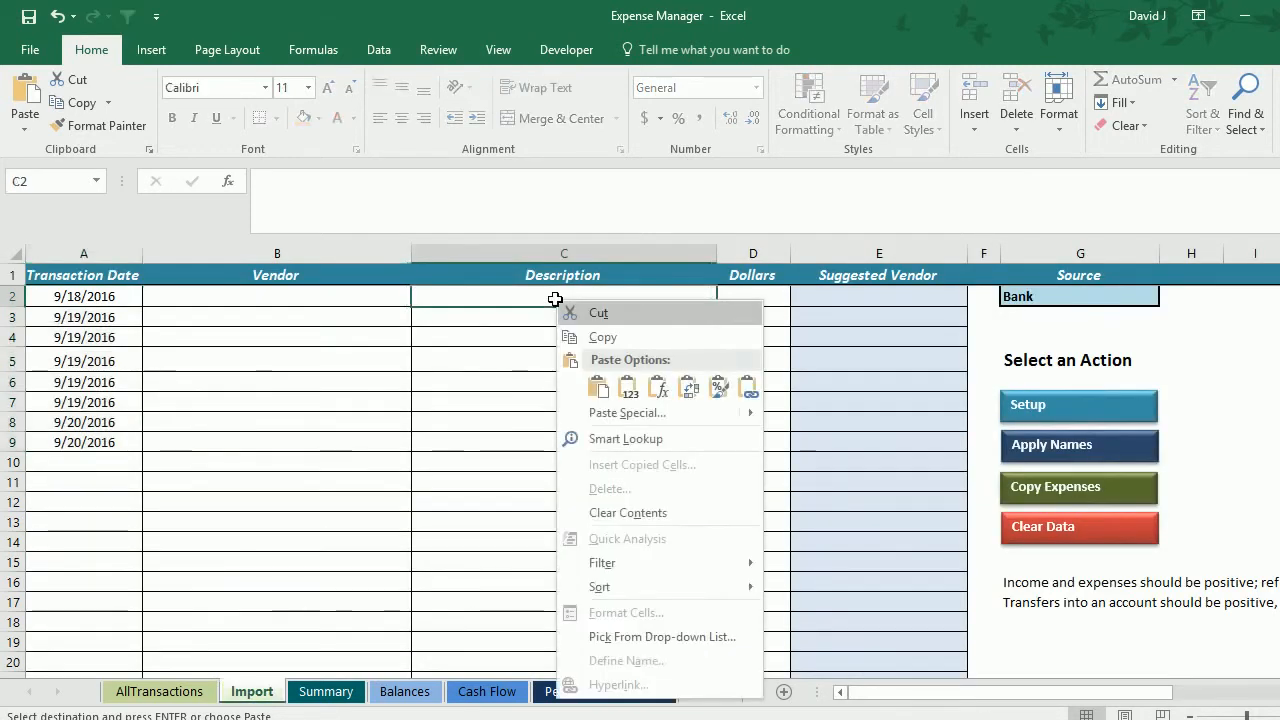
left_click(627, 387)
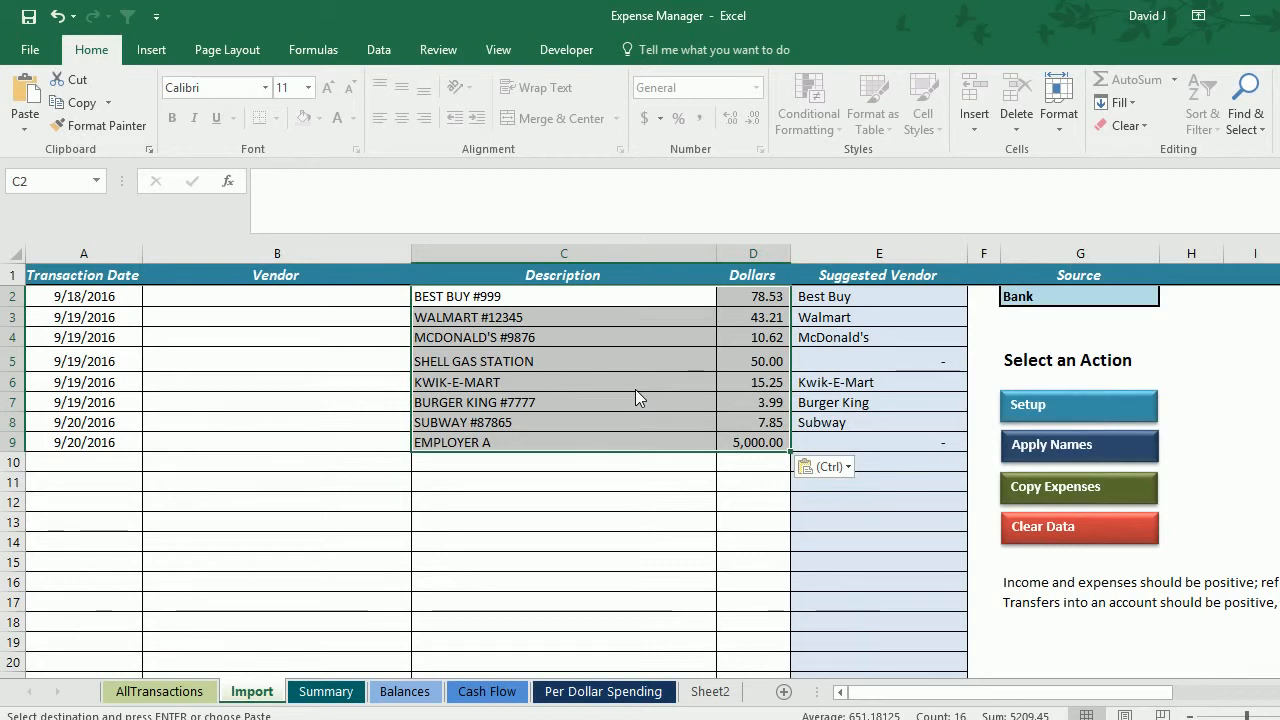
Step: Start a new vendor entry in the setup with vendor name and statement description both set to Shell Gas Station
left_click(642, 364)
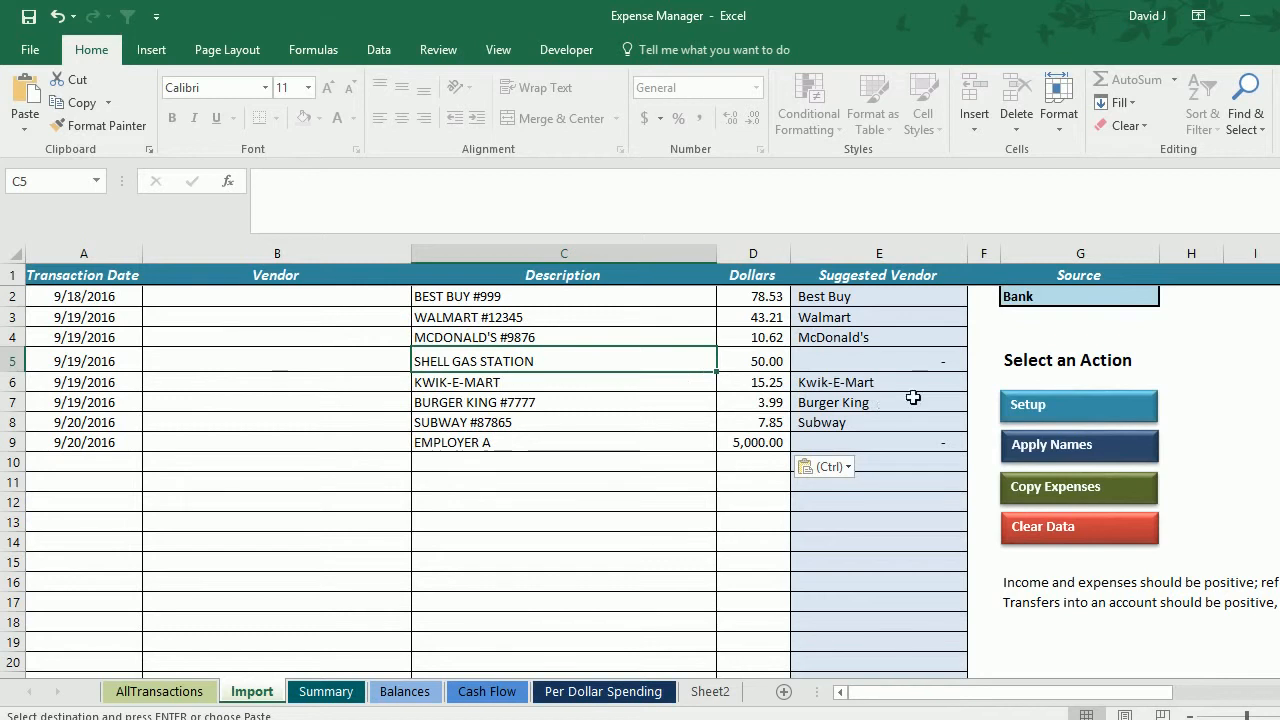
left_click(1022, 410)
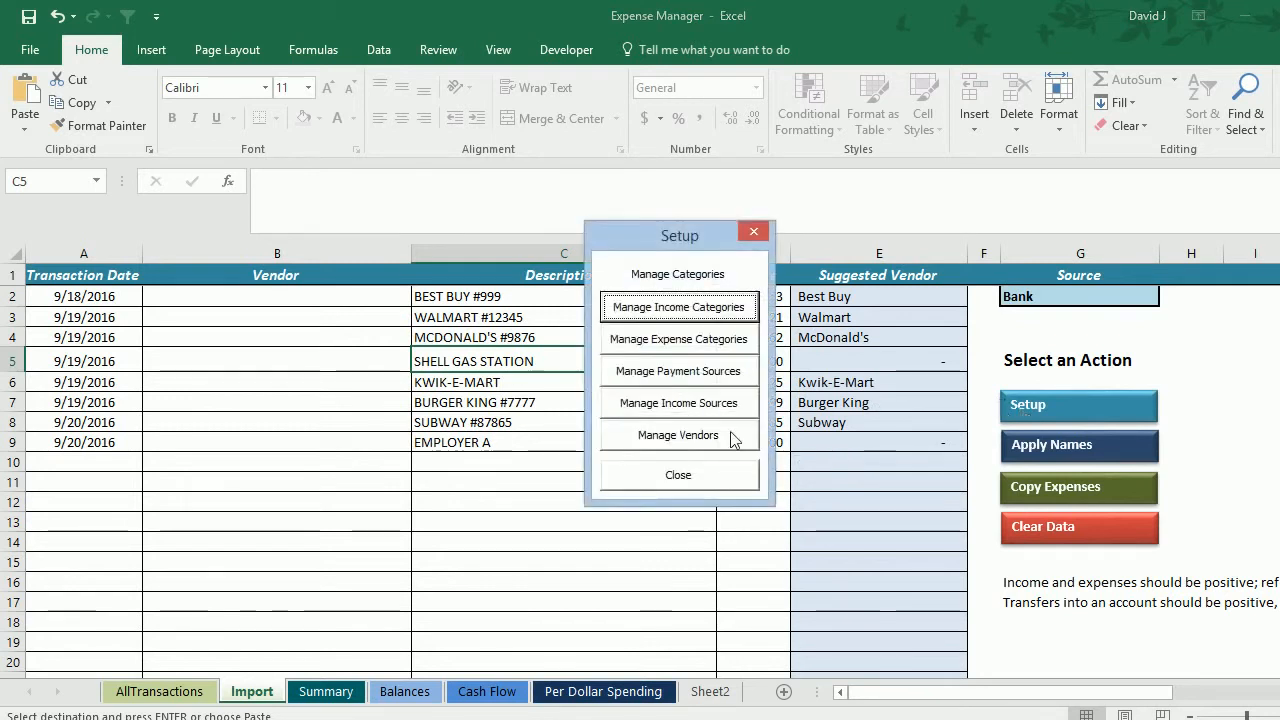
left_click(711, 443)
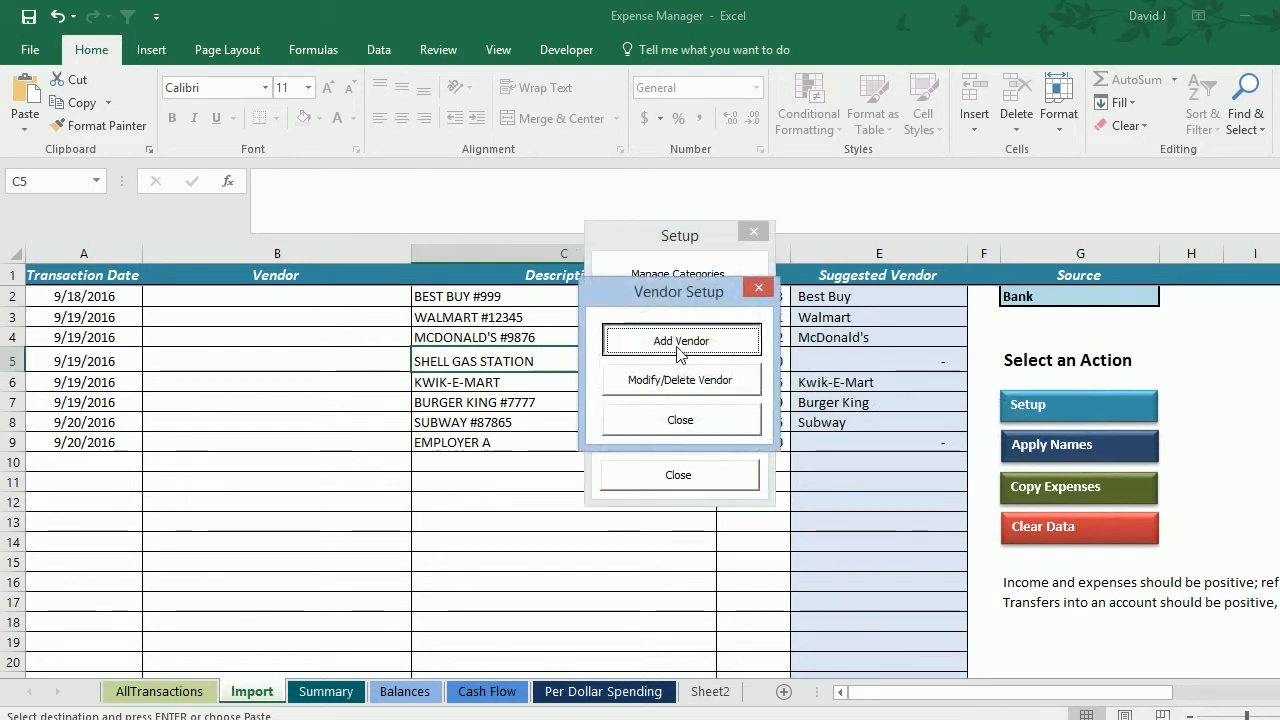
left_click(680, 341)
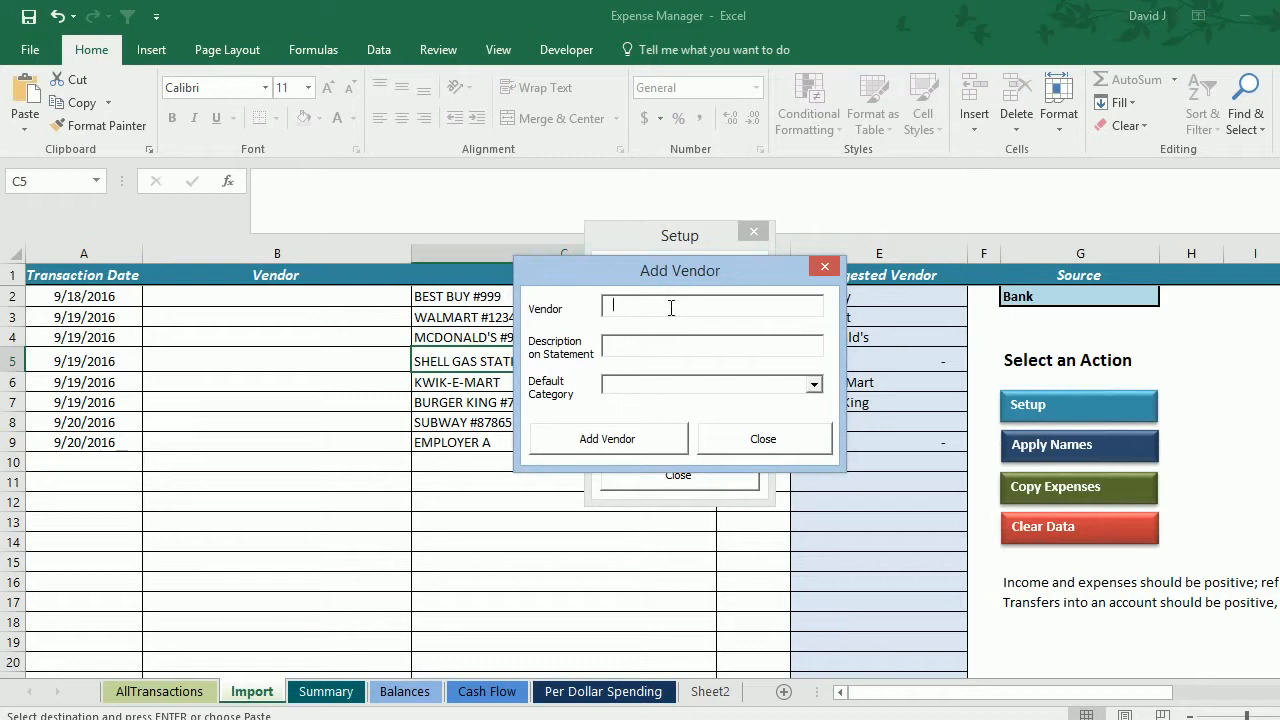
type("S")
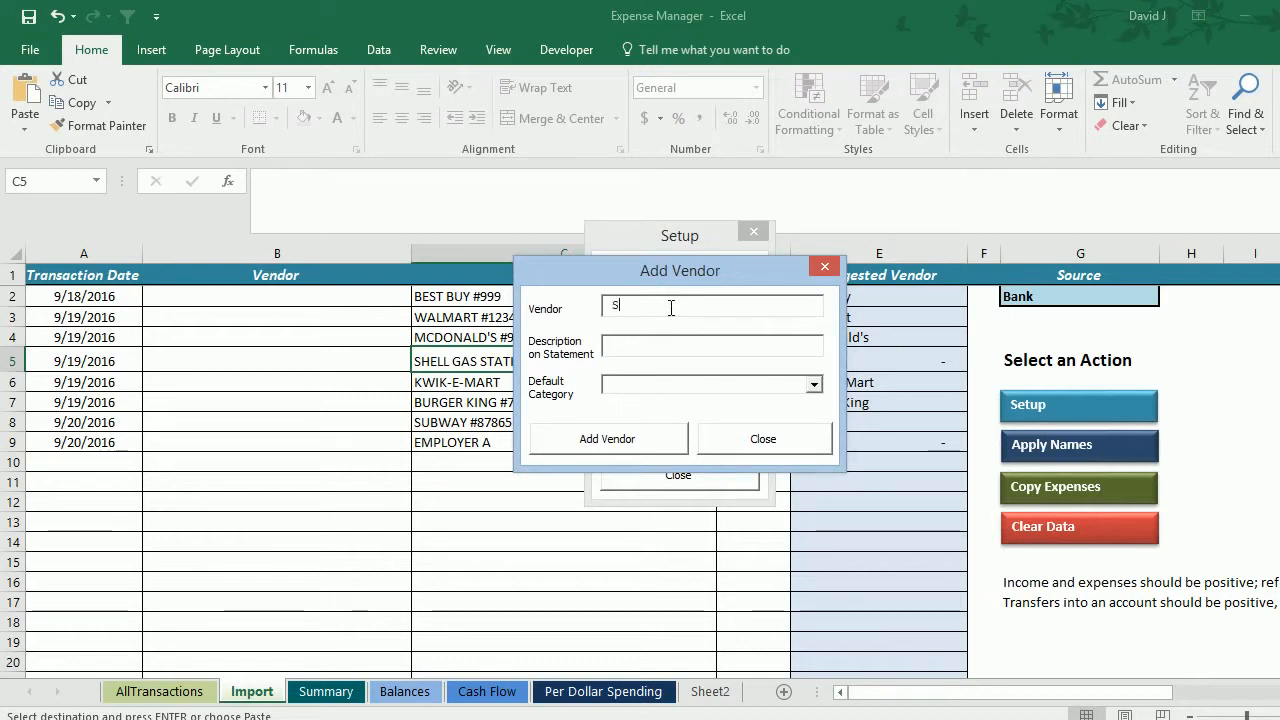
type("hell Gas Station")
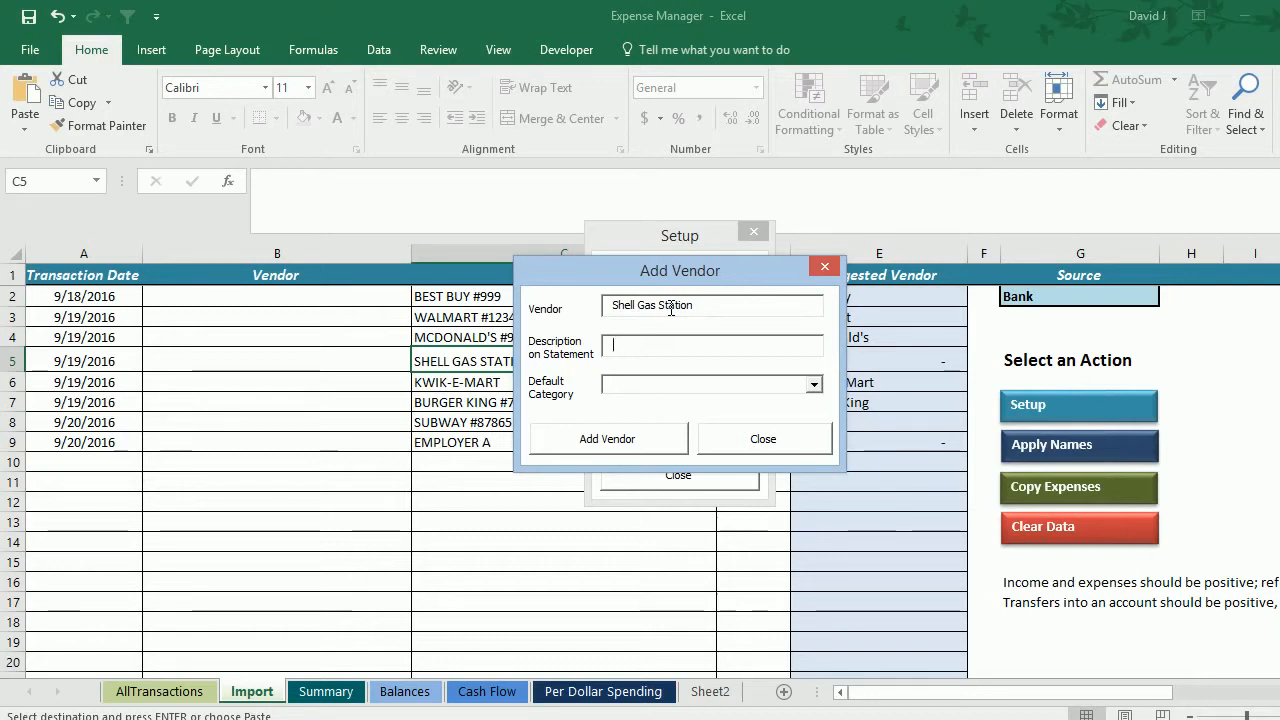
type("Shell Gas ")
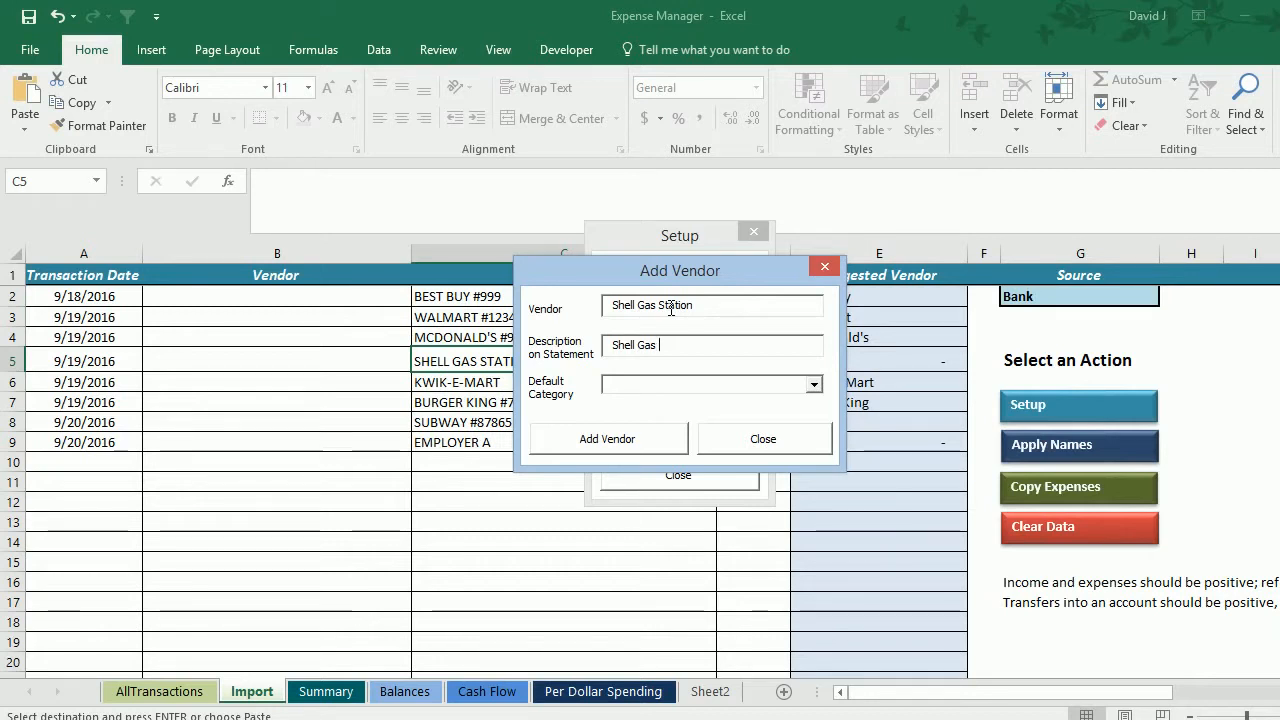
type("Station")
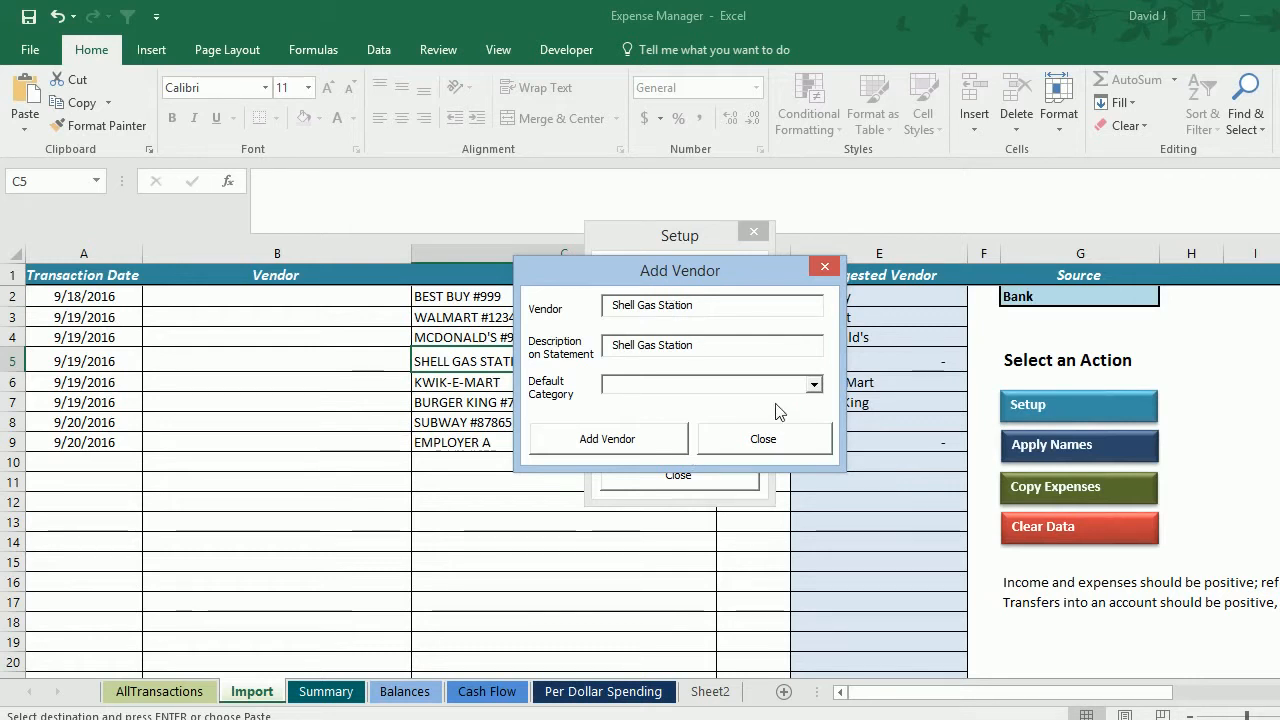
Step: Set the vendor's default category to Transportation, add the vendor, and leave the setup dialogs
left_click(815, 385)
left_click(690, 455)
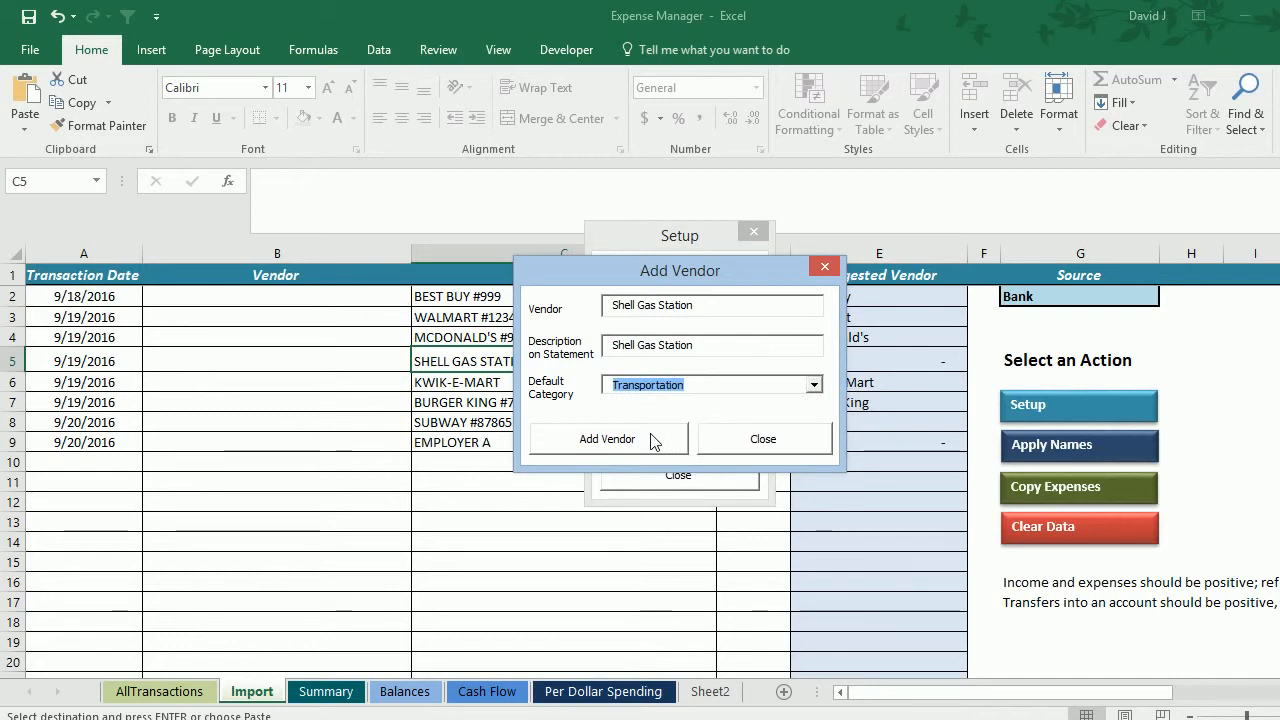
left_click(652, 440)
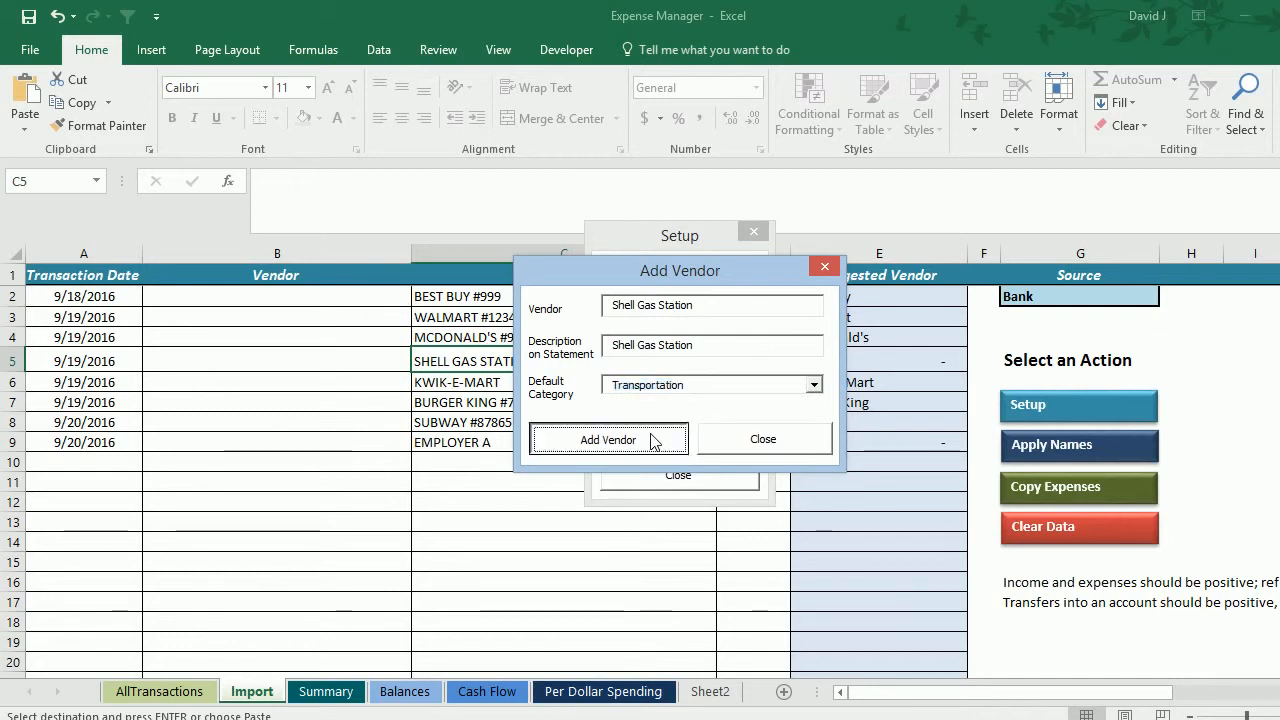
left_click(716, 442)
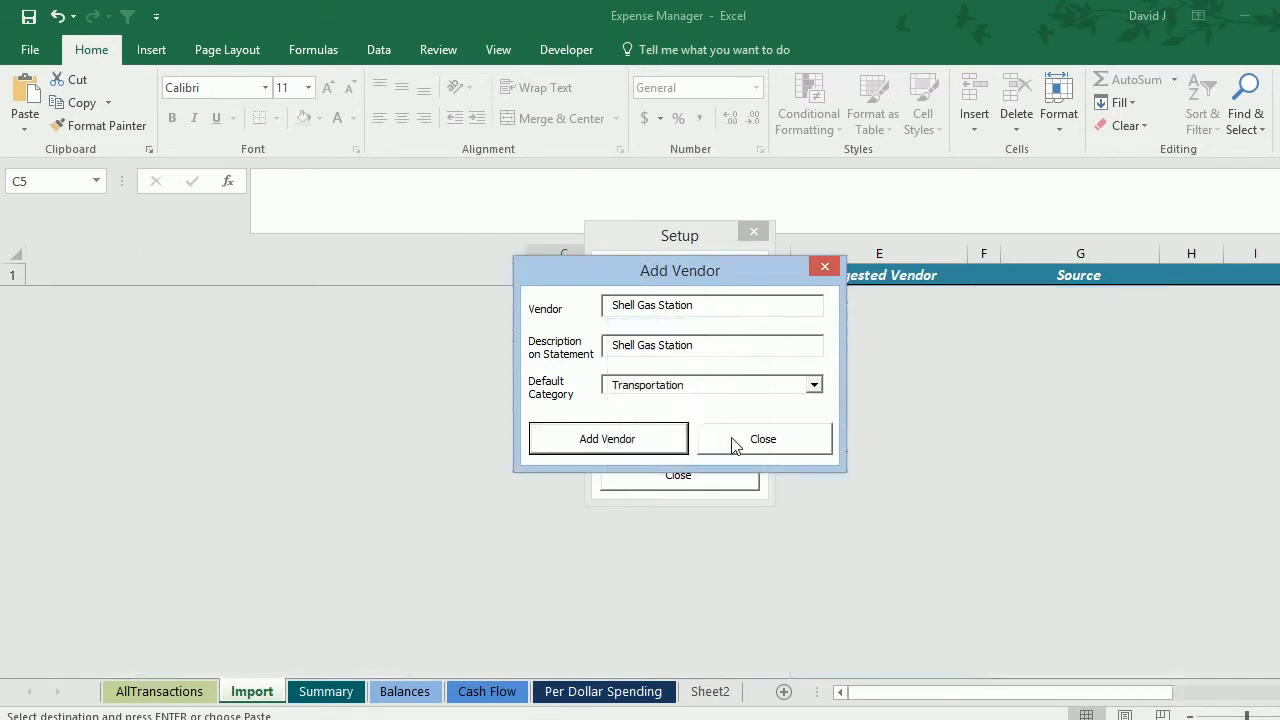
left_click(733, 445)
left_click(714, 432)
left_click(660, 472)
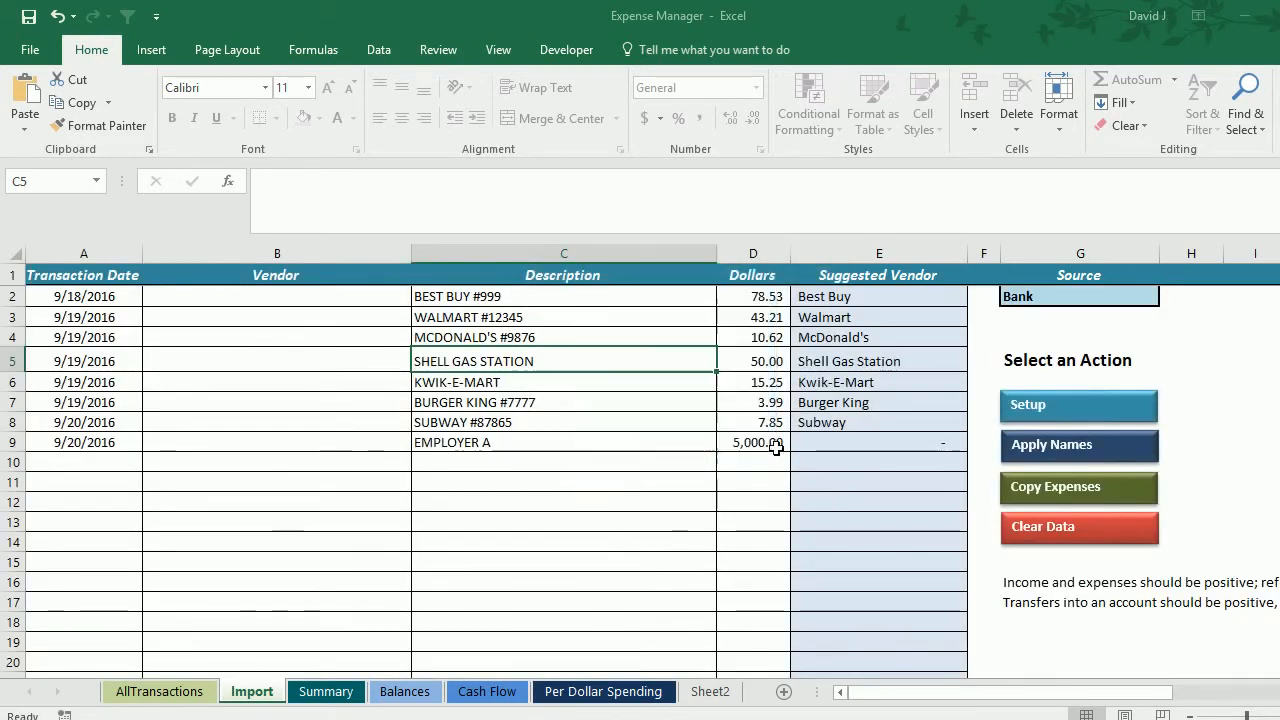
left_click(818, 366)
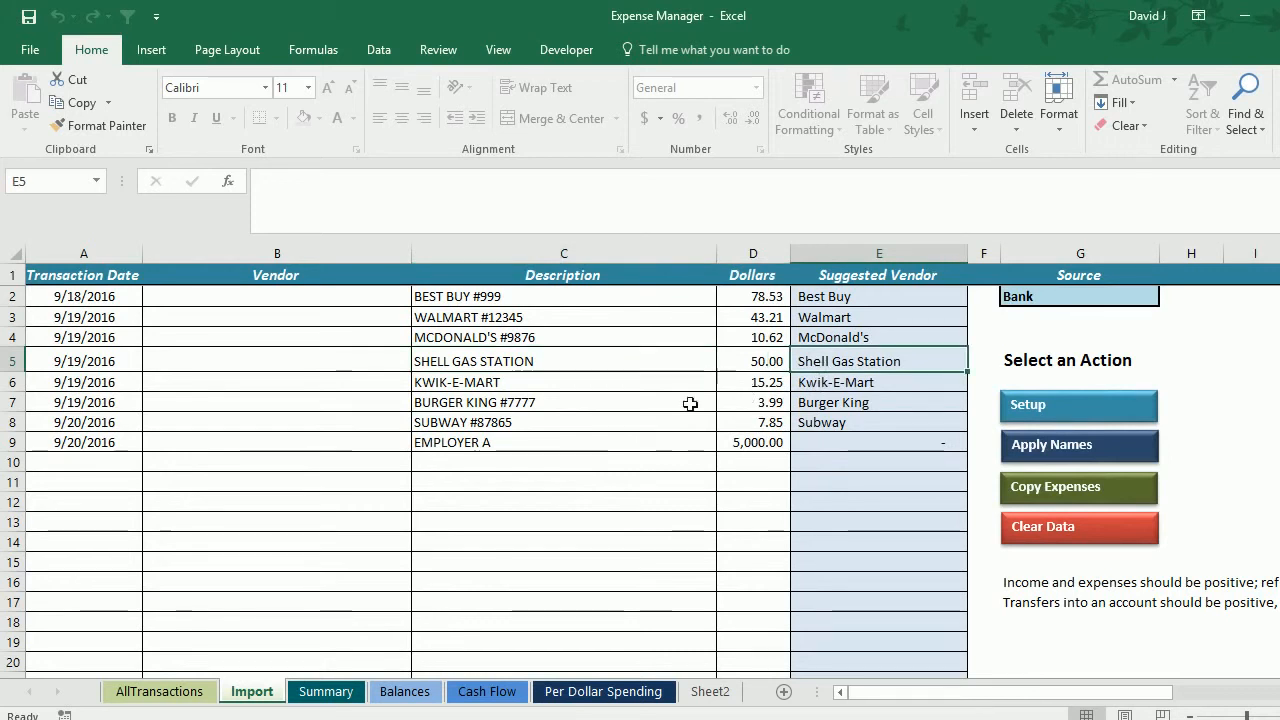
Step: Add a new income source Employer A with the category Employment Income and close the setup
left_click(705, 438)
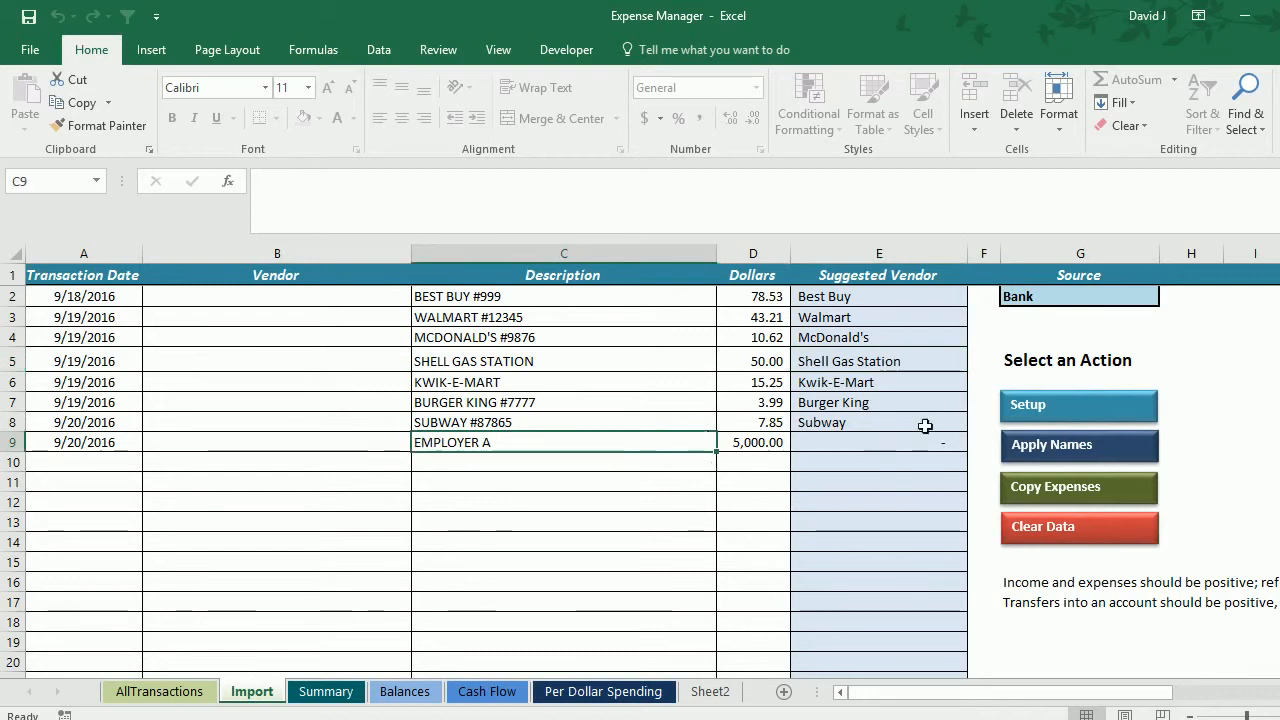
left_click(1045, 407)
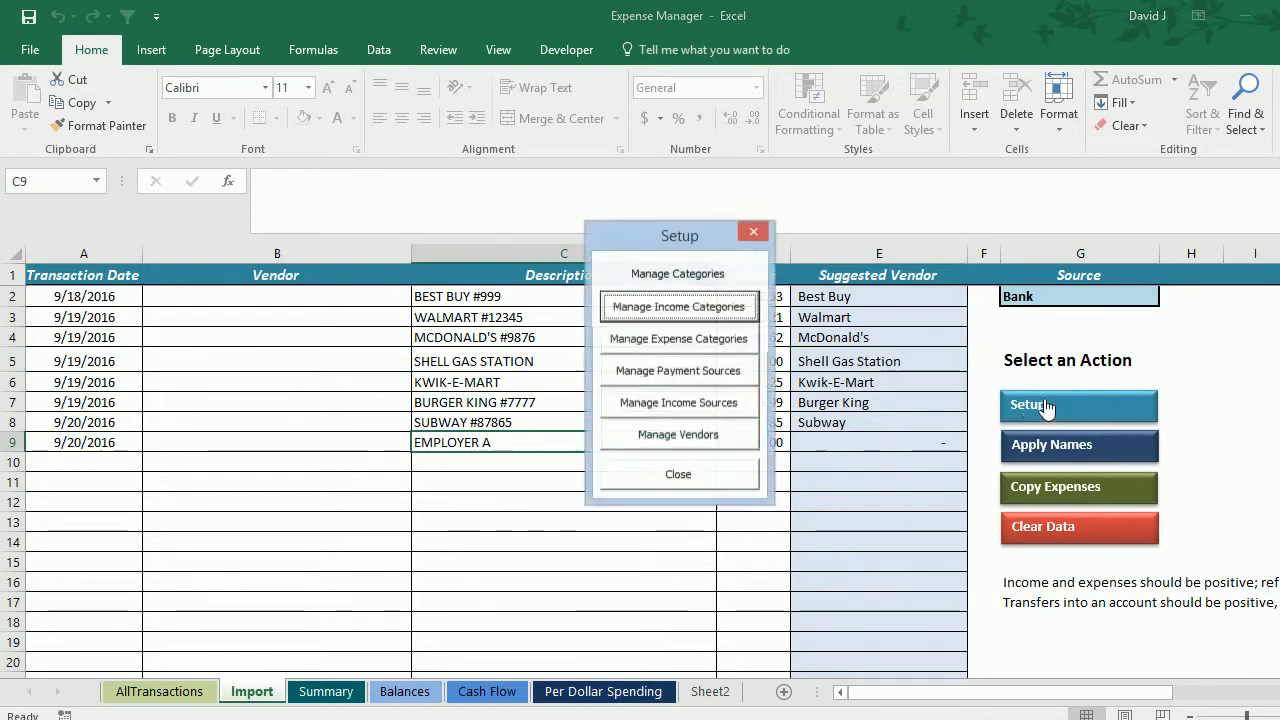
left_click(718, 404)
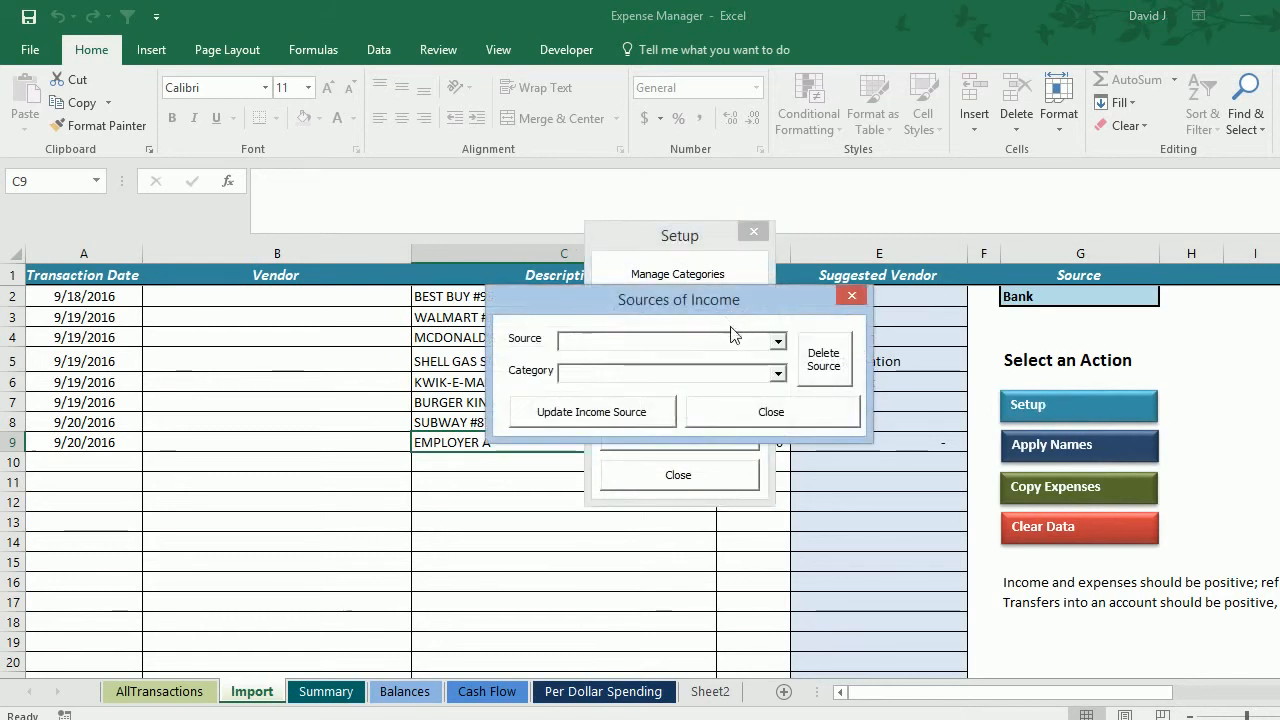
type("E")
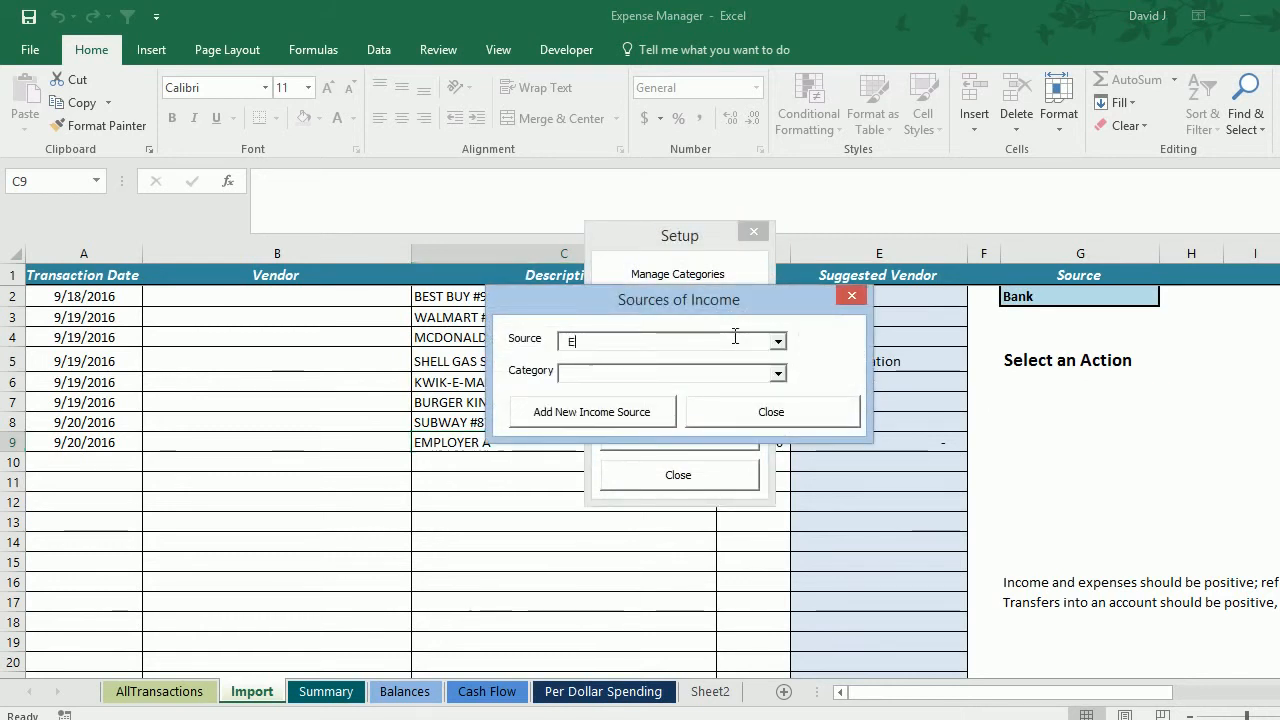
type("mployer A")
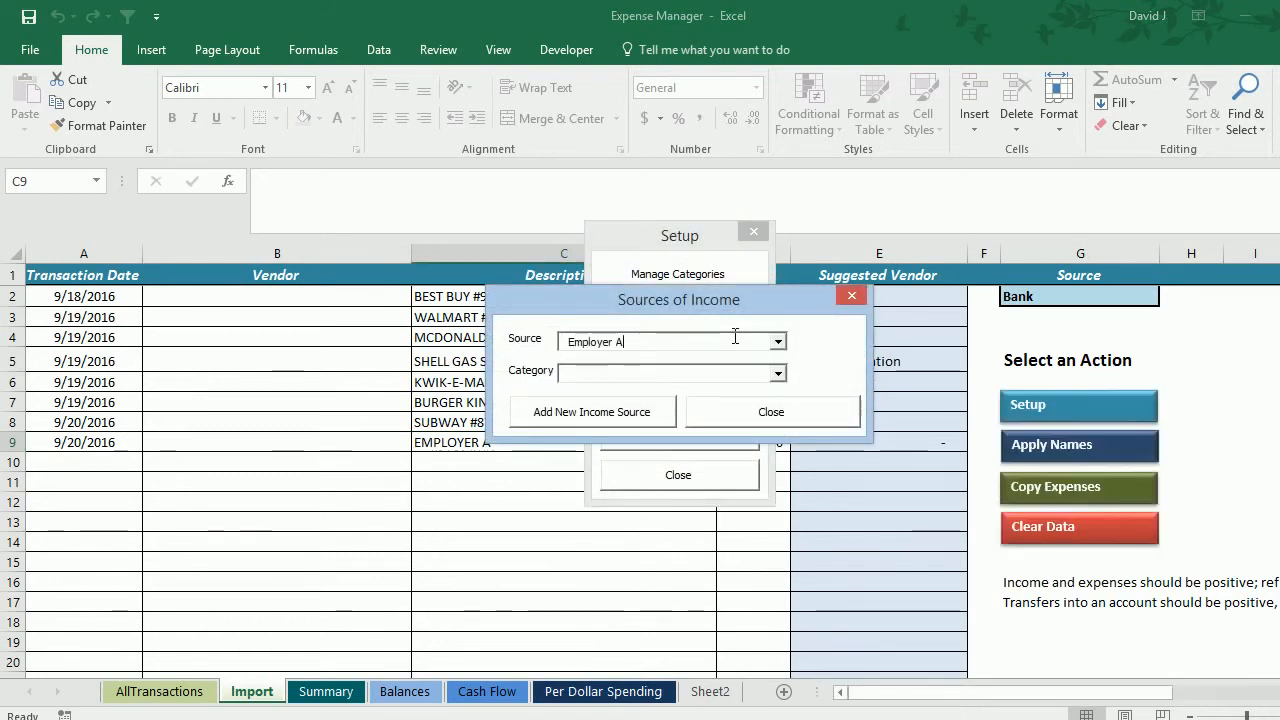
left_click(777, 373)
left_click(738, 393)
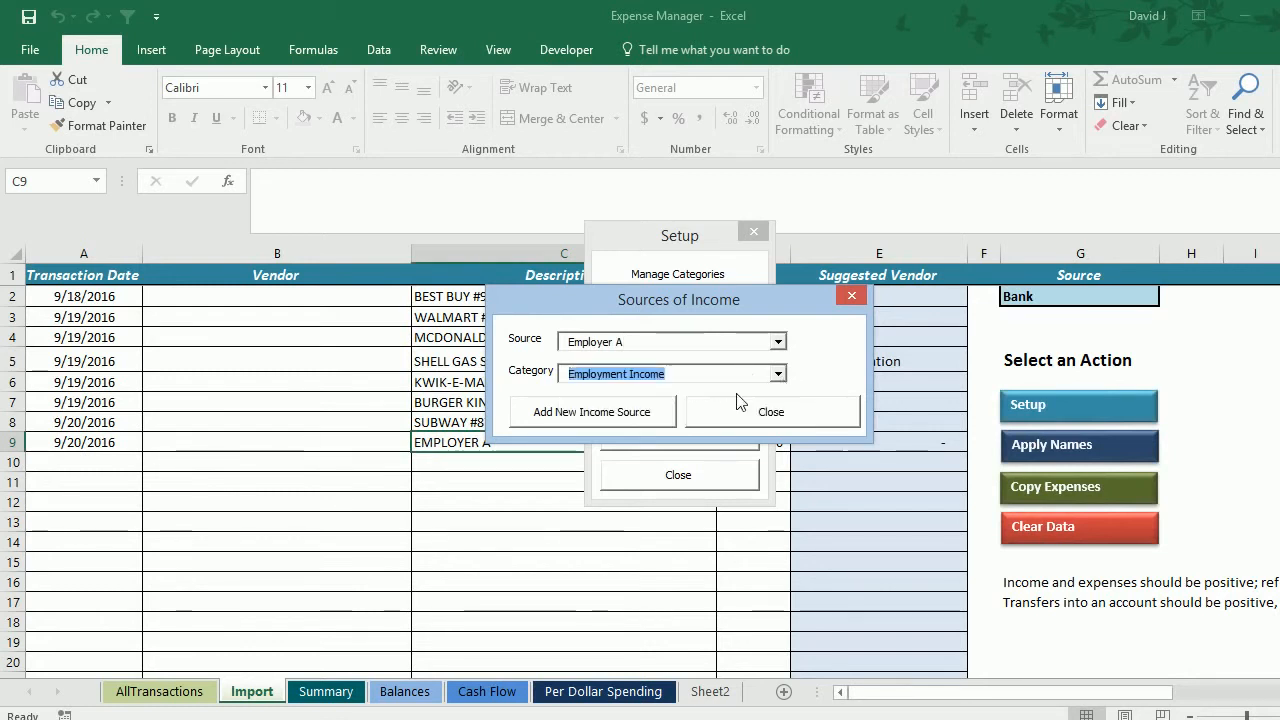
left_click(640, 410)
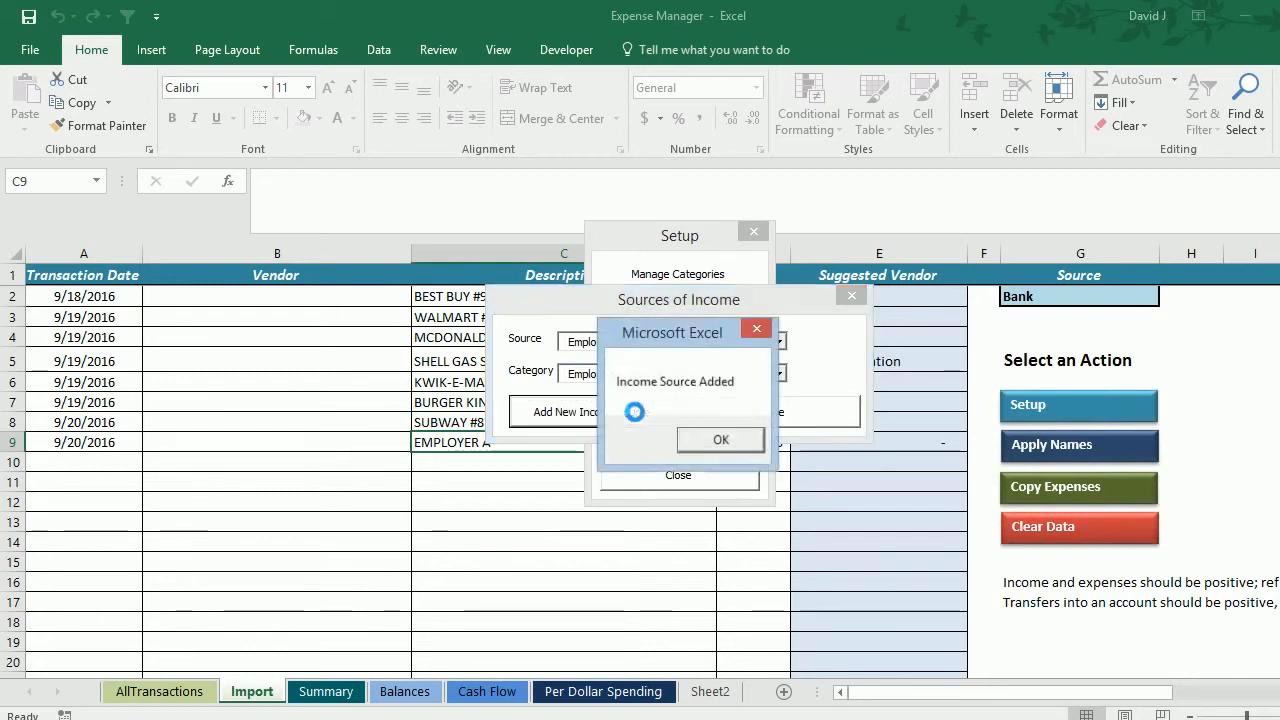
left_click(716, 440)
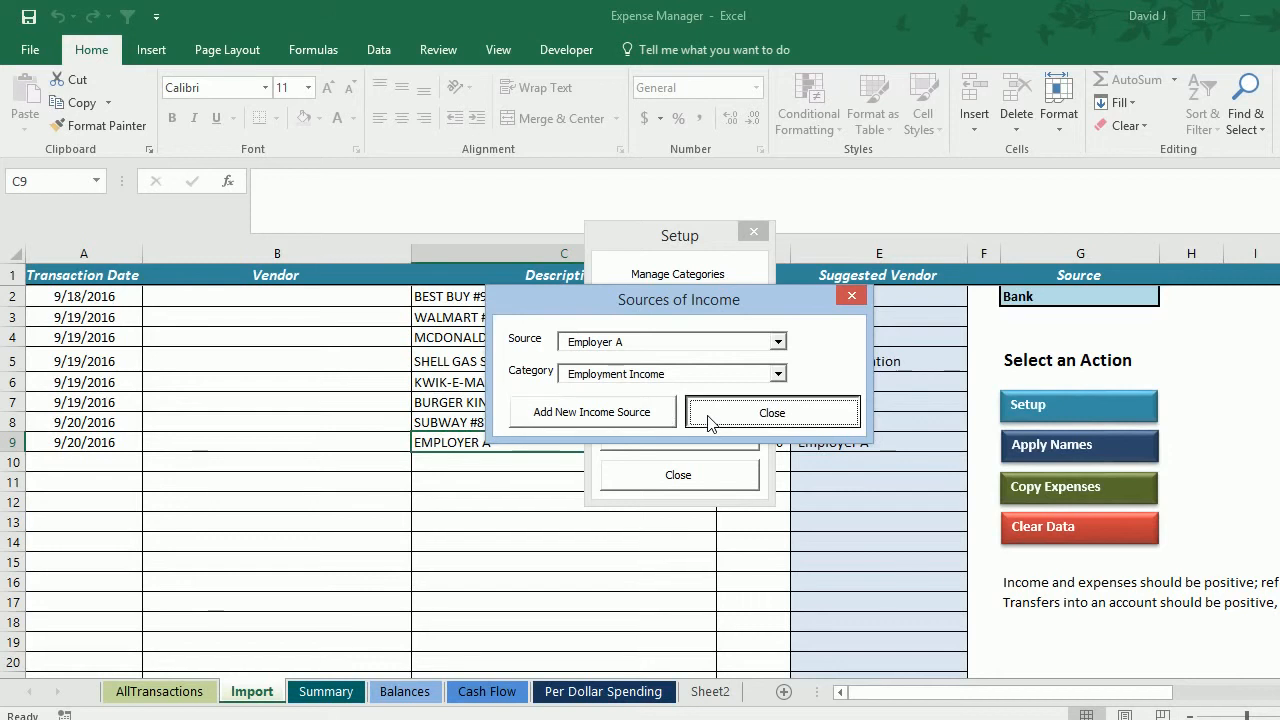
left_click(707, 420)
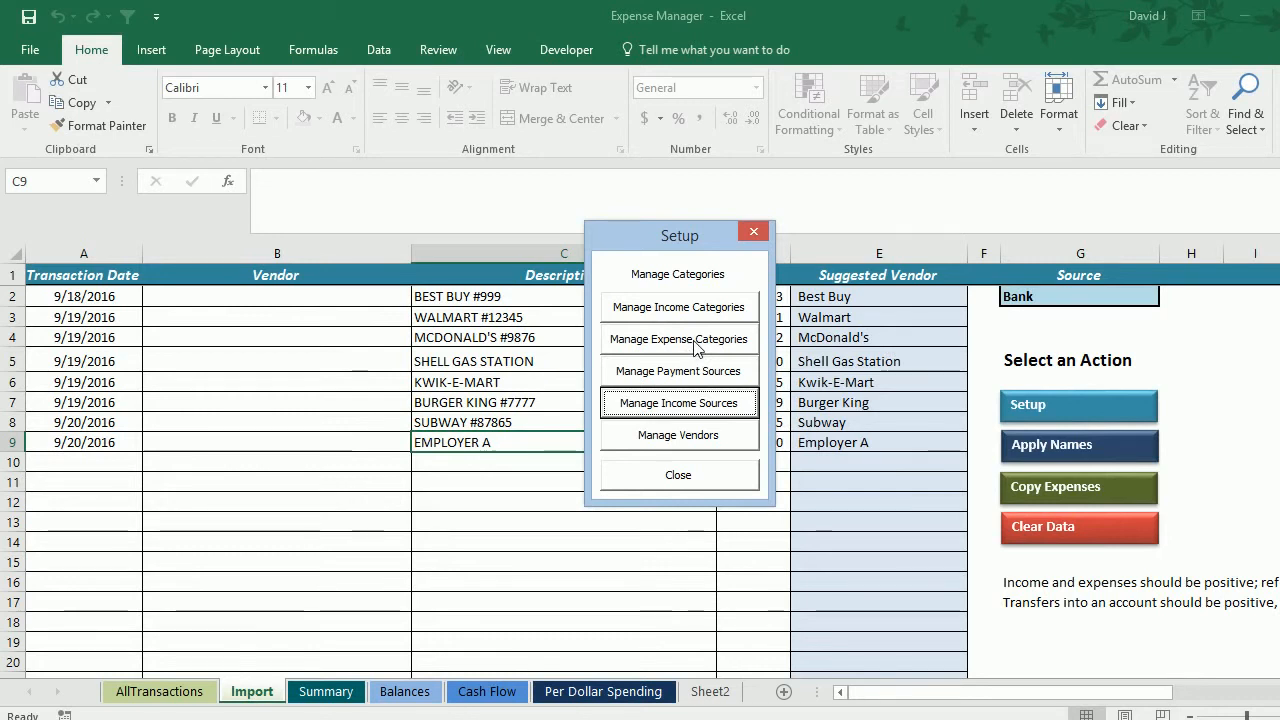
left_click(713, 478)
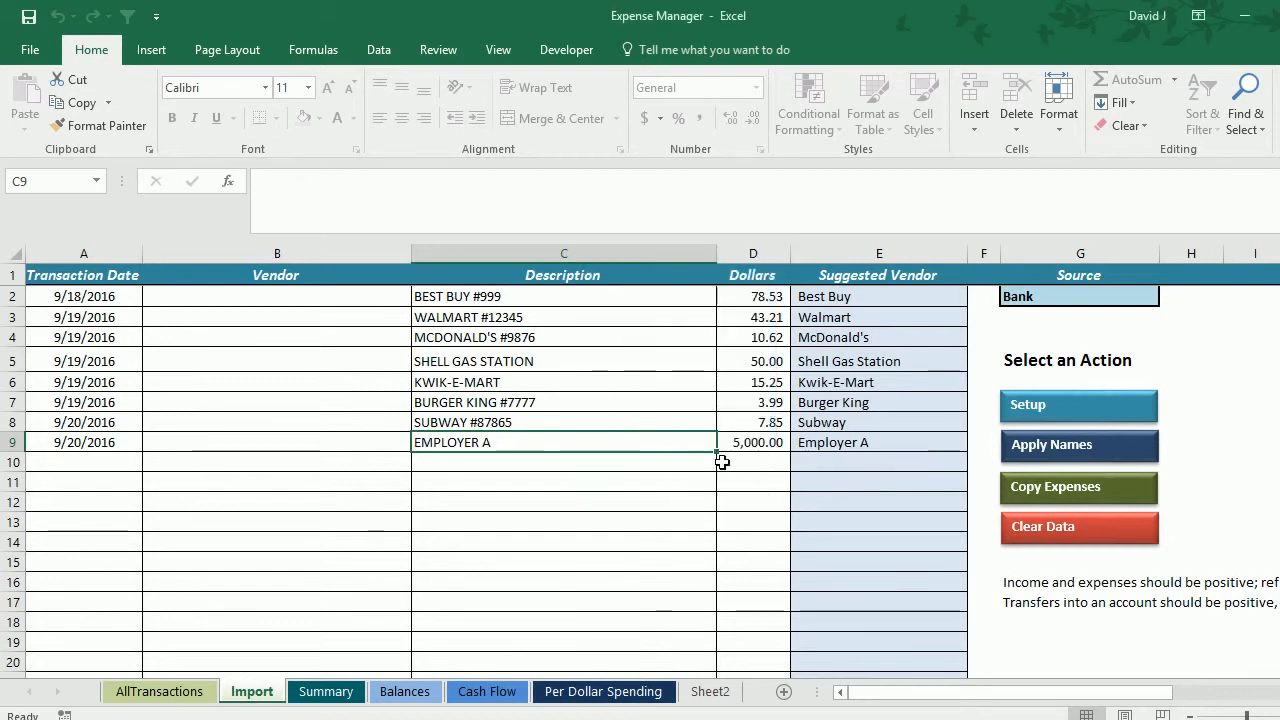
Step: Check which accounts can be chosen as the source of the imported transactions
left_click(1091, 297)
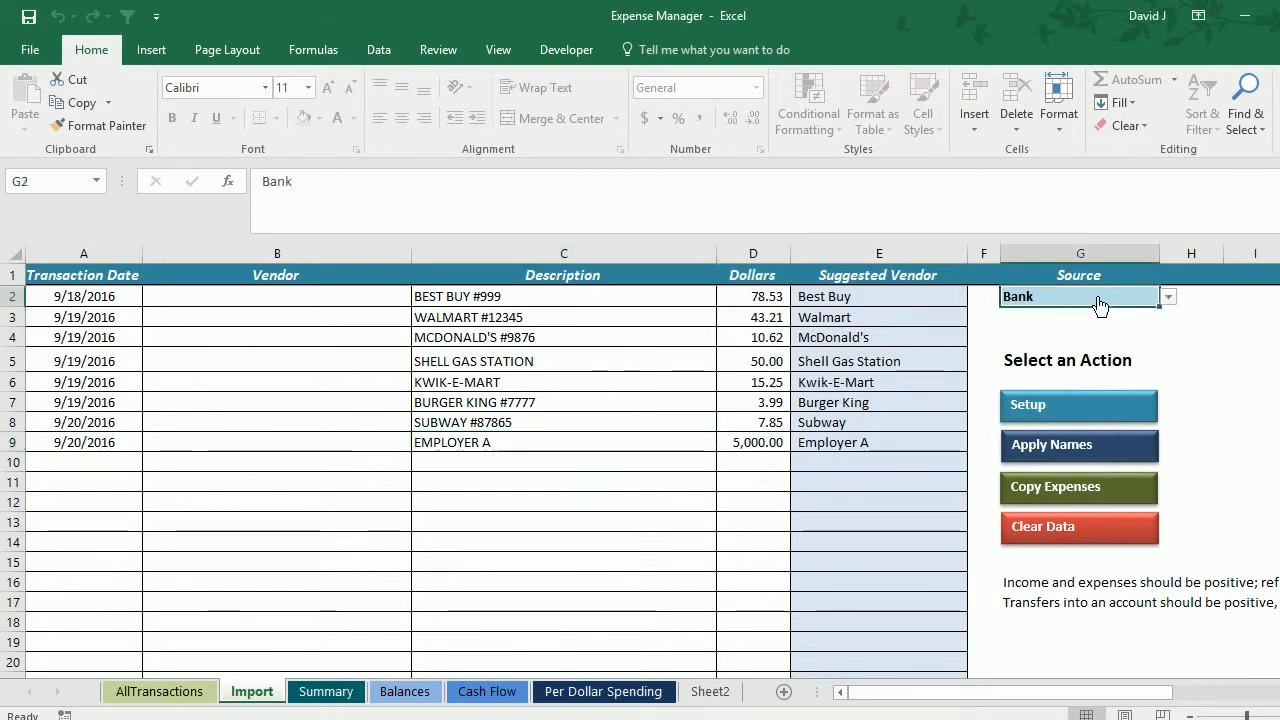
left_click(1167, 297)
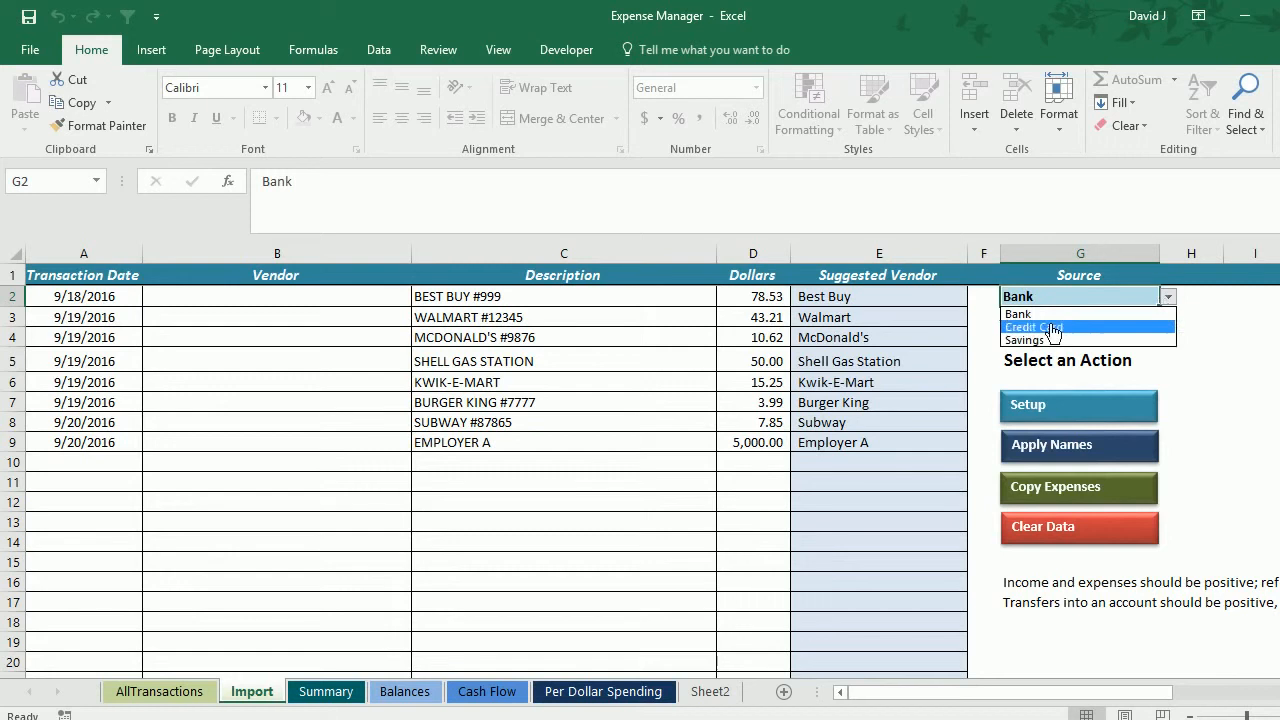
left_click(829, 342)
left_click(829, 342)
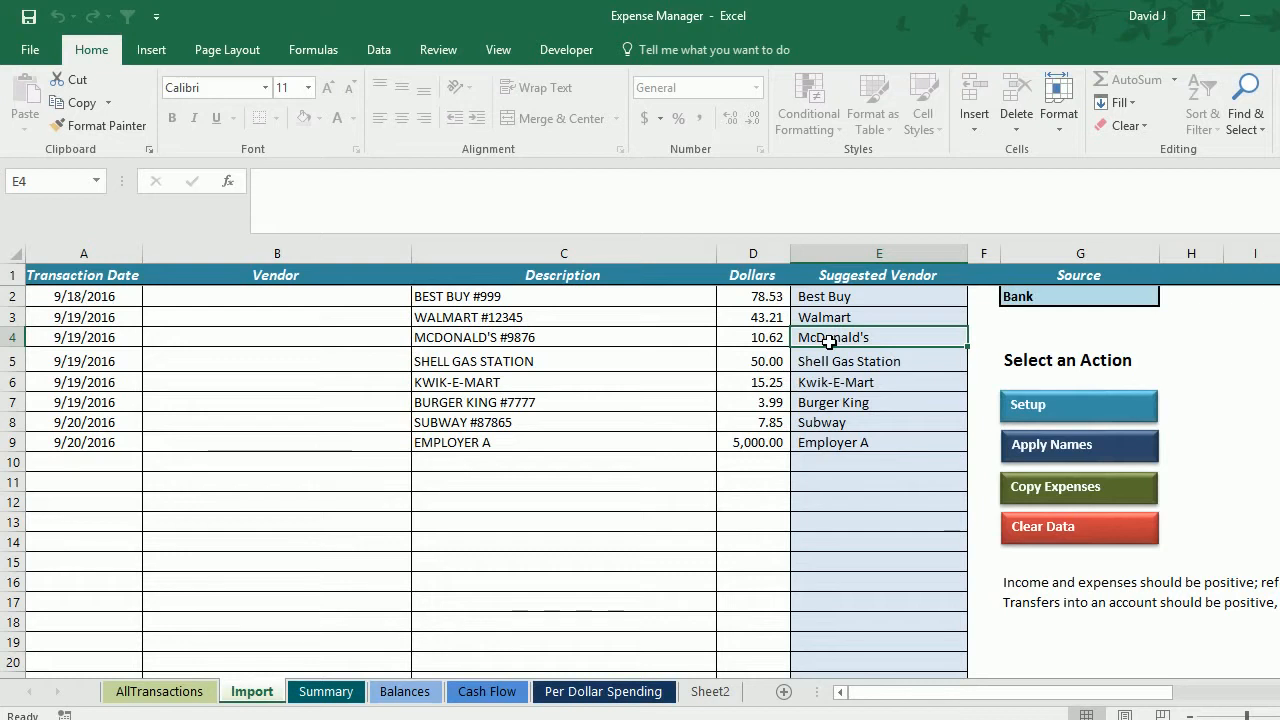
Step: Apply the suggested names to the imported transactions' Vendor column and check the vendor choices offered for the Shell Gas Station row
left_click(1036, 462)
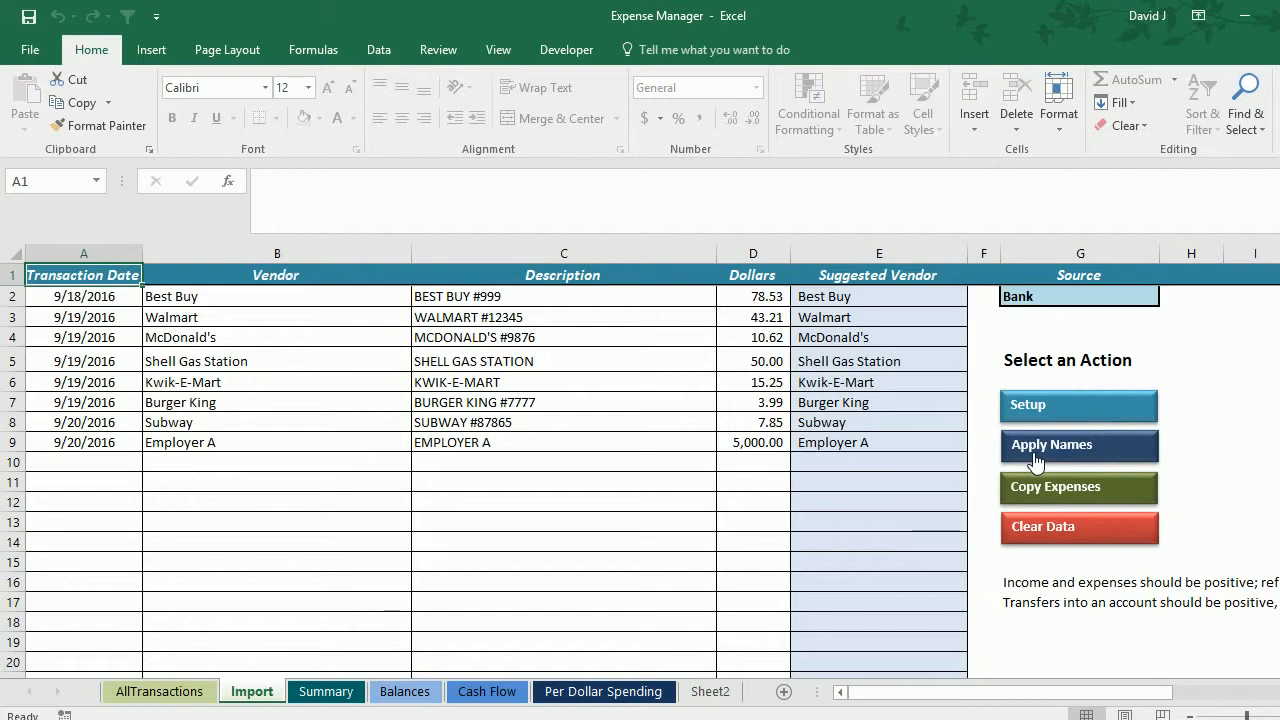
left_click(363, 361)
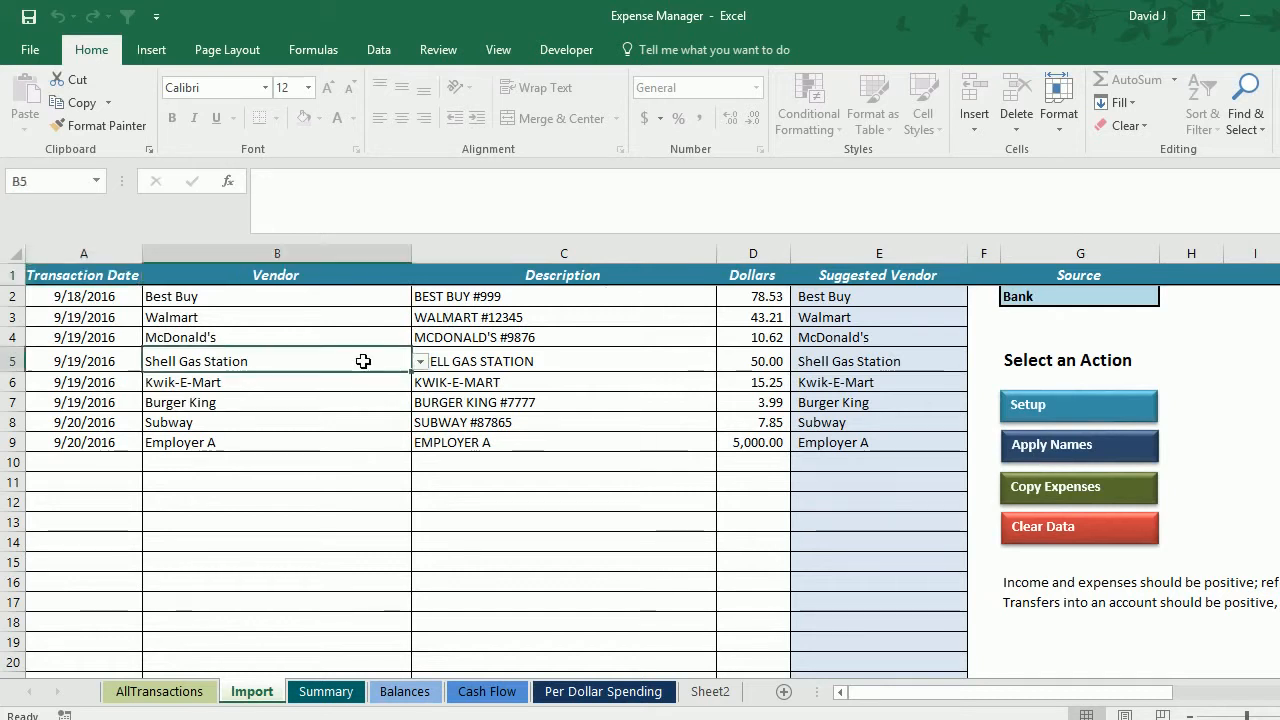
left_click(420, 362)
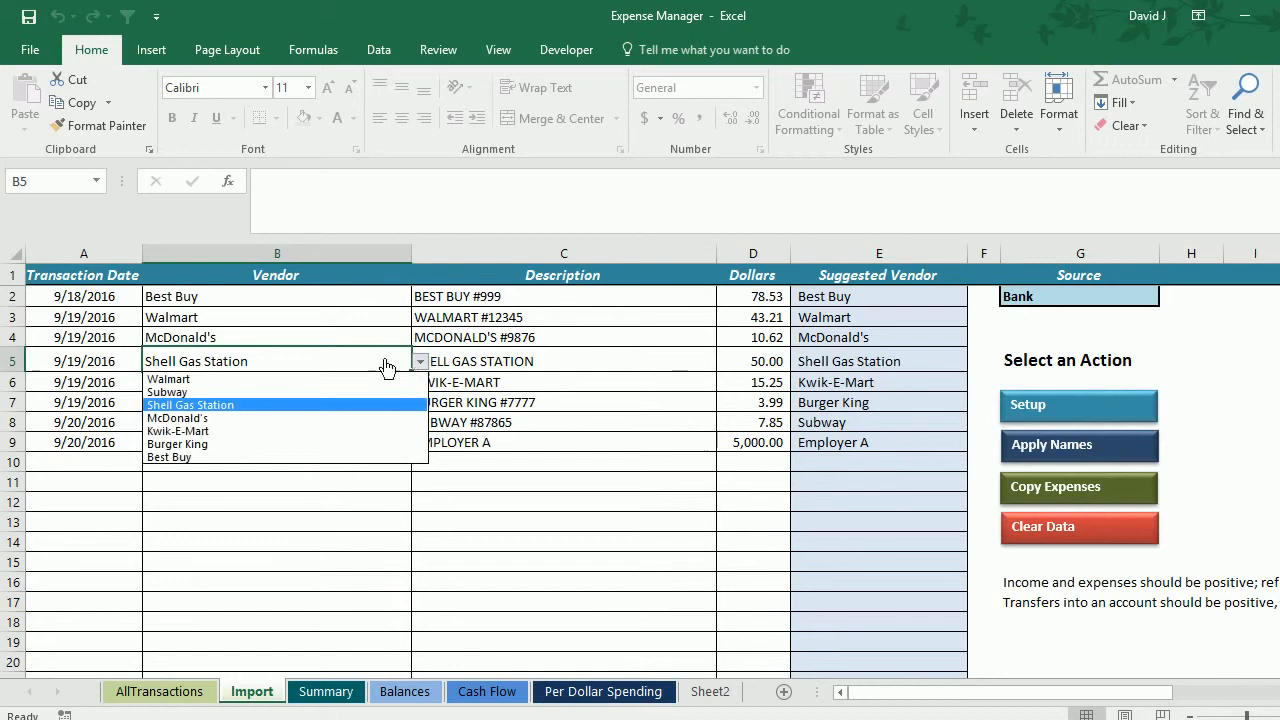
left_click(483, 392)
left_click(483, 385)
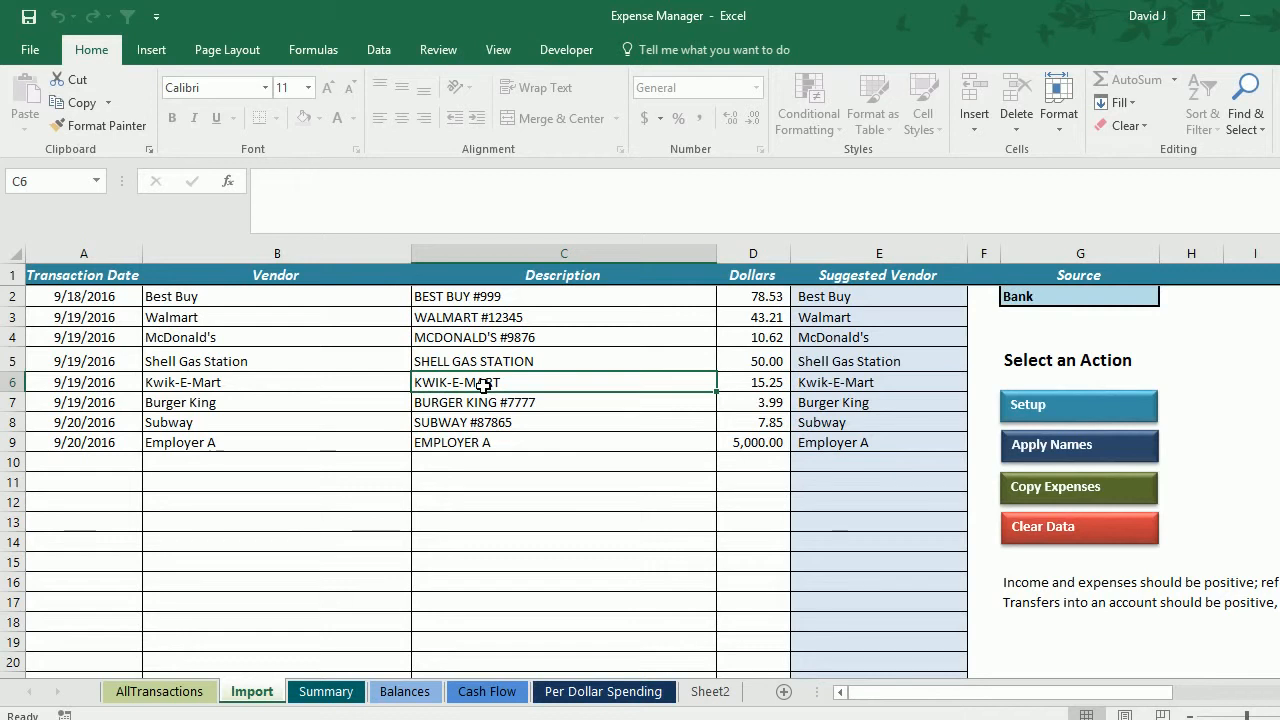
Step: Copy the imported expenses to the transaction list, confirming Bank as their payment source
left_click(1055, 490)
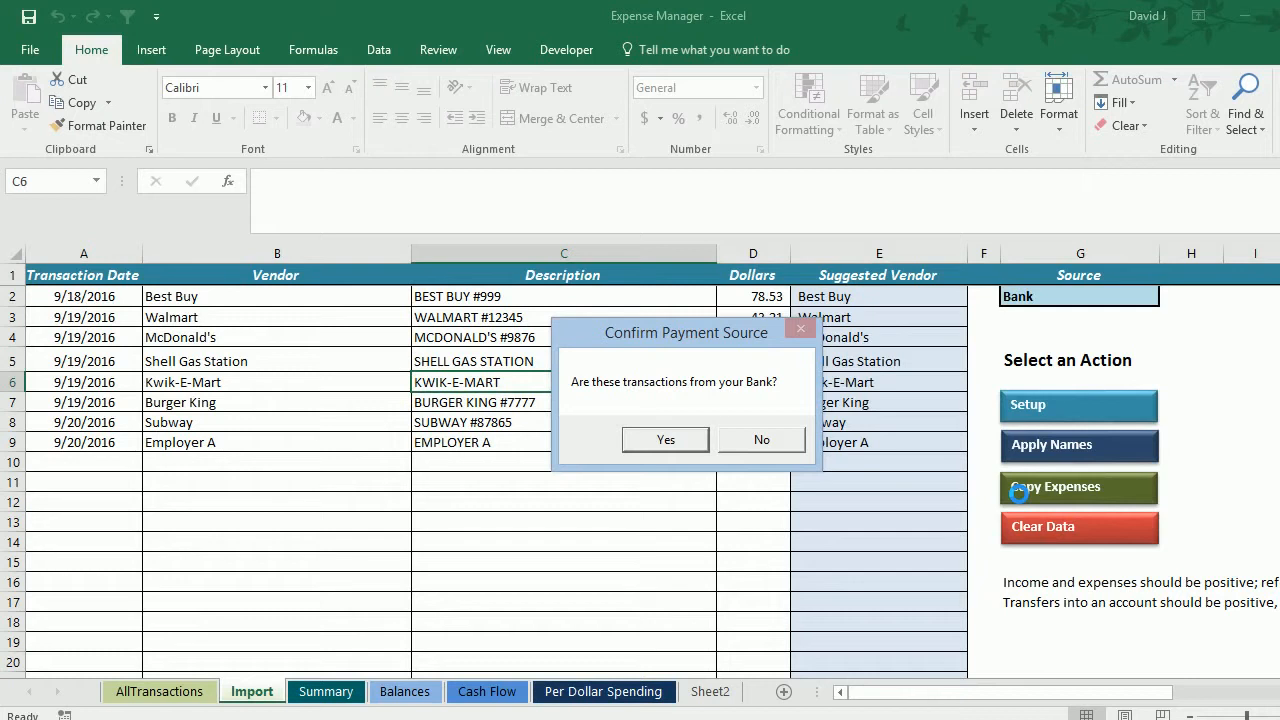
left_click(672, 445)
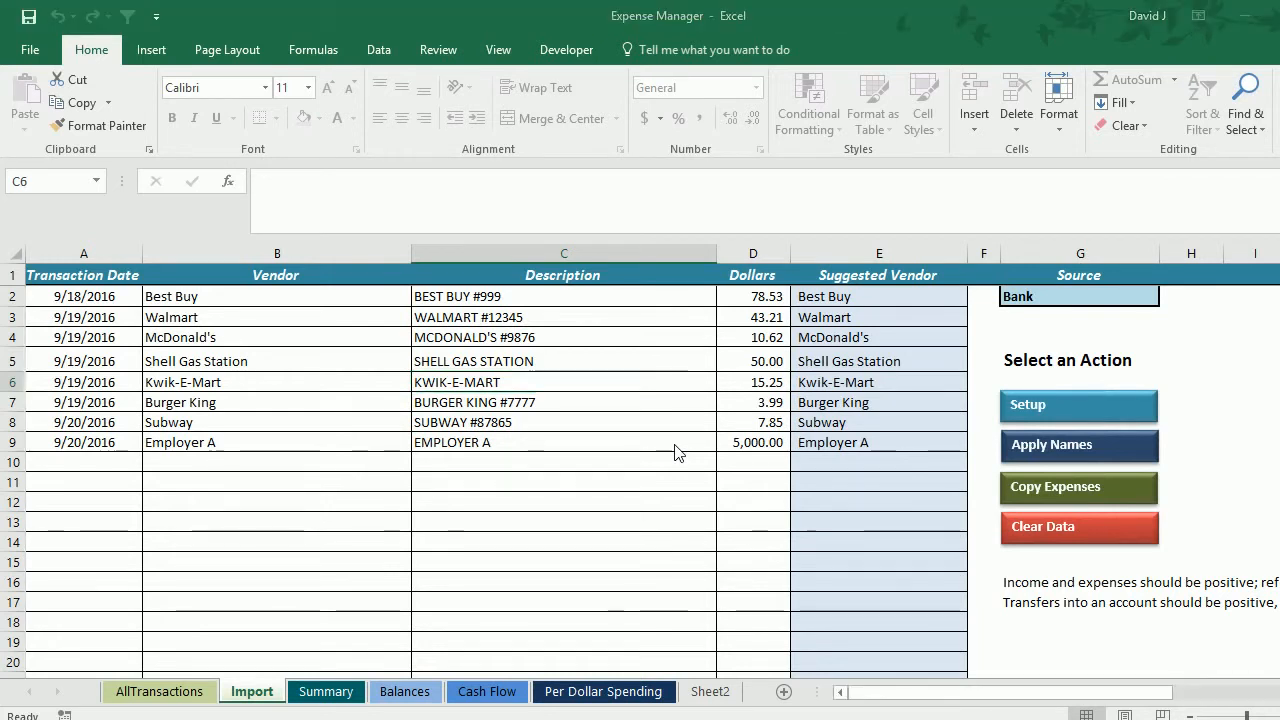
left_click(678, 446)
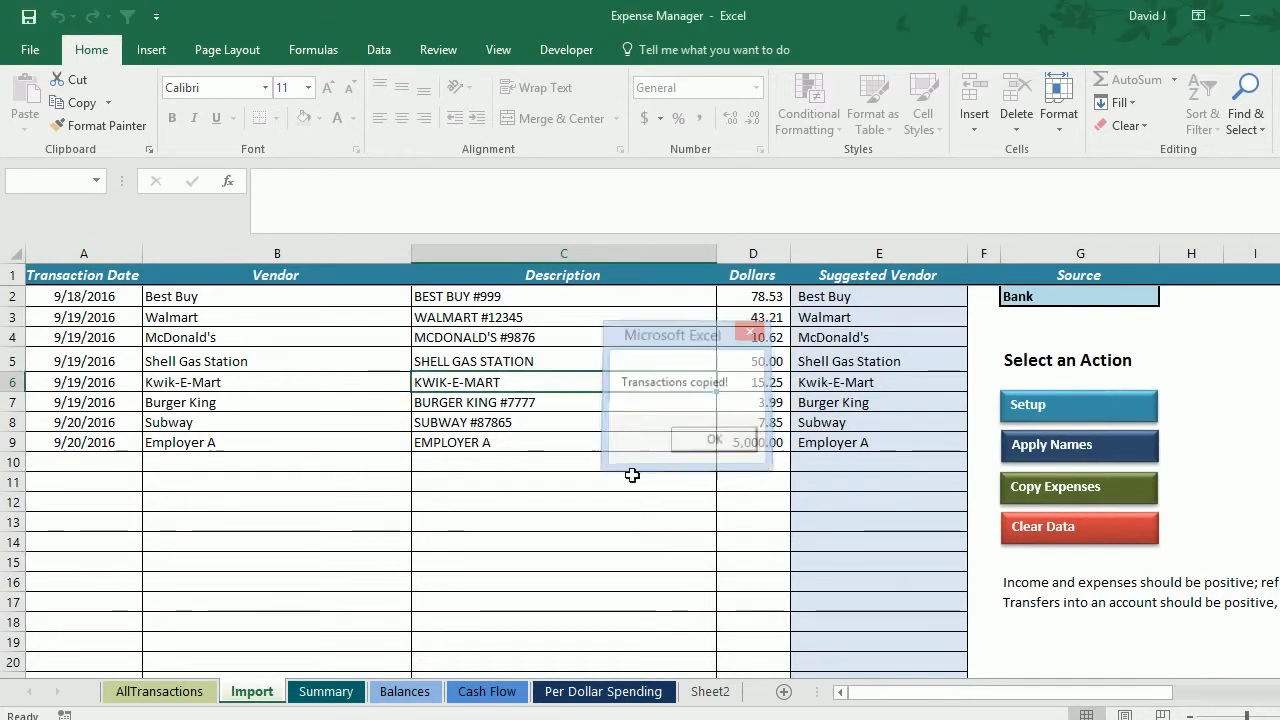
Step: Examine the categories assigned to the copied transactions on the AllTransactions sheet
left_click(183, 694)
left_click(469, 409)
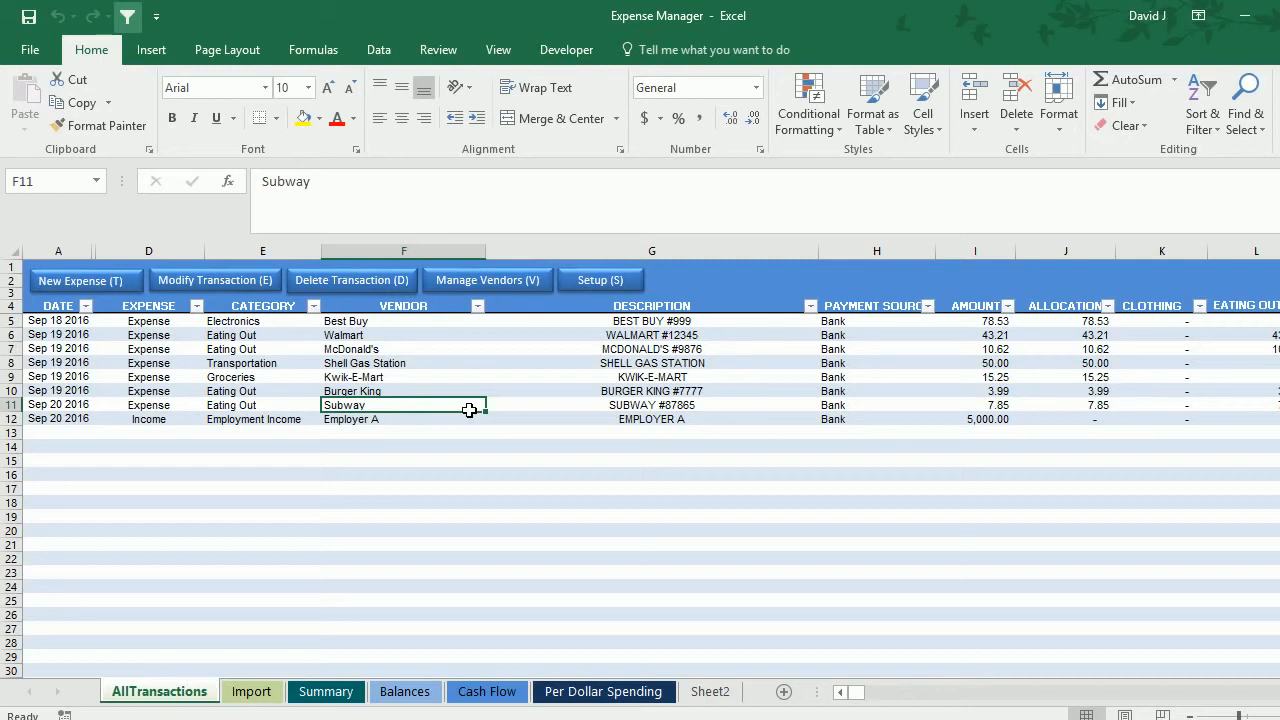
left_click(310, 337)
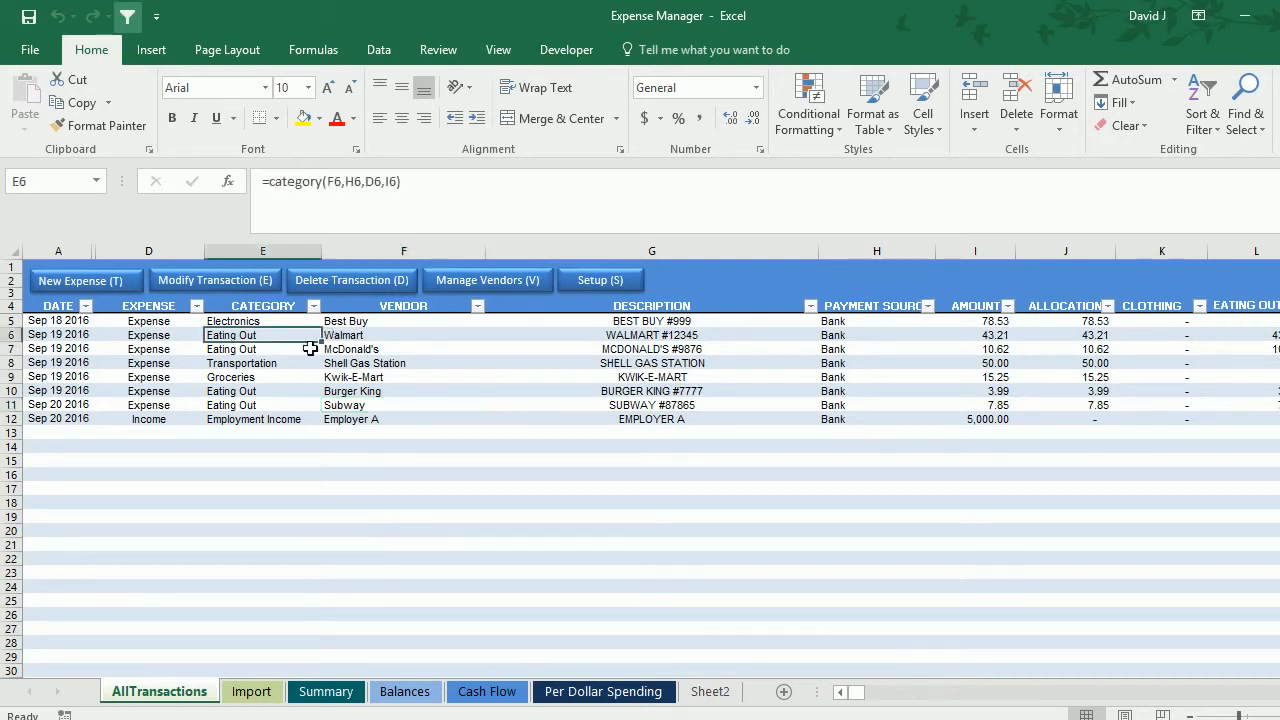
left_click(310, 348)
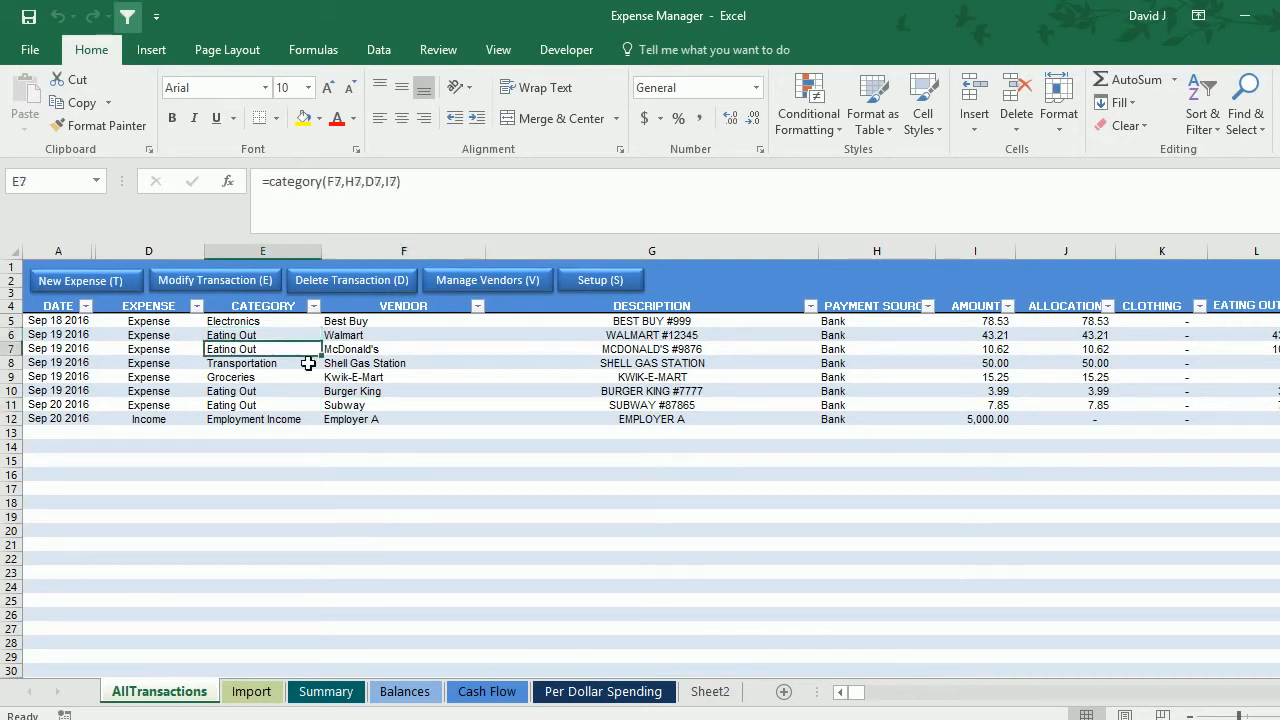
left_click(305, 363)
left_click(303, 377)
left_click(302, 391)
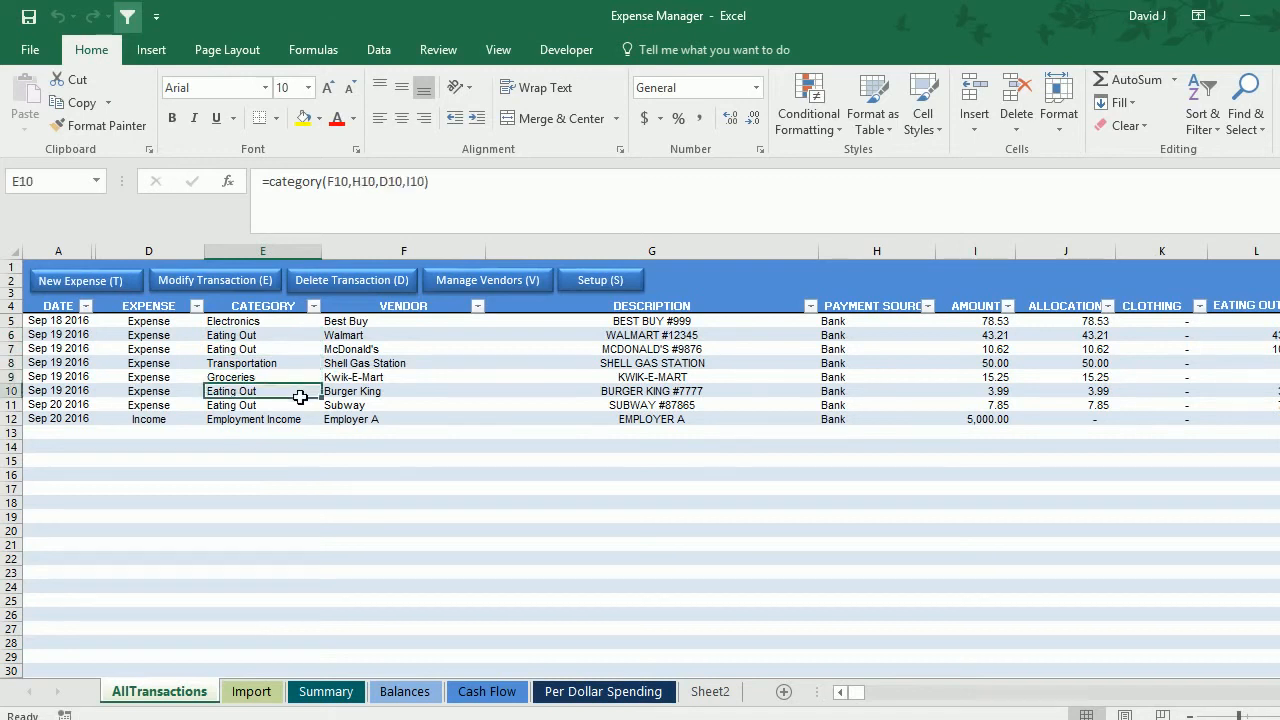
left_click(318, 365)
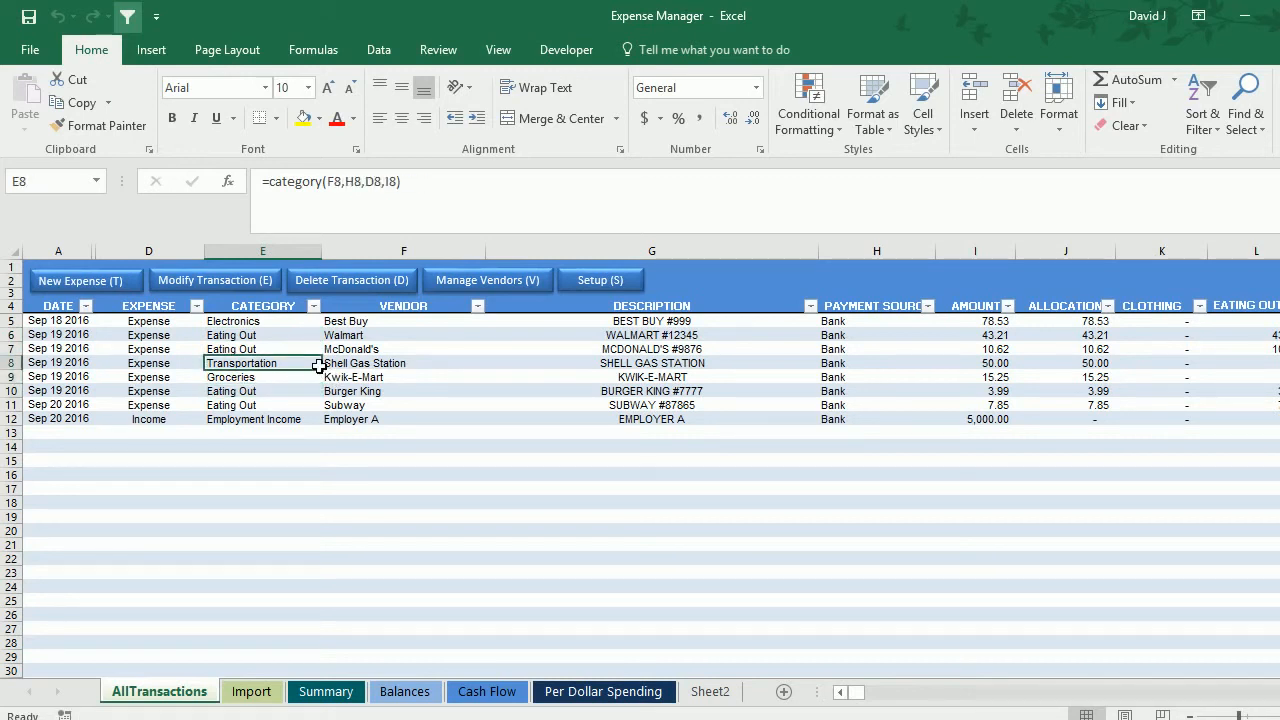
Step: Open the Walmart transaction's expense allocation for modification and allocate 20 to Clothing in the first category row
left_click(307, 334)
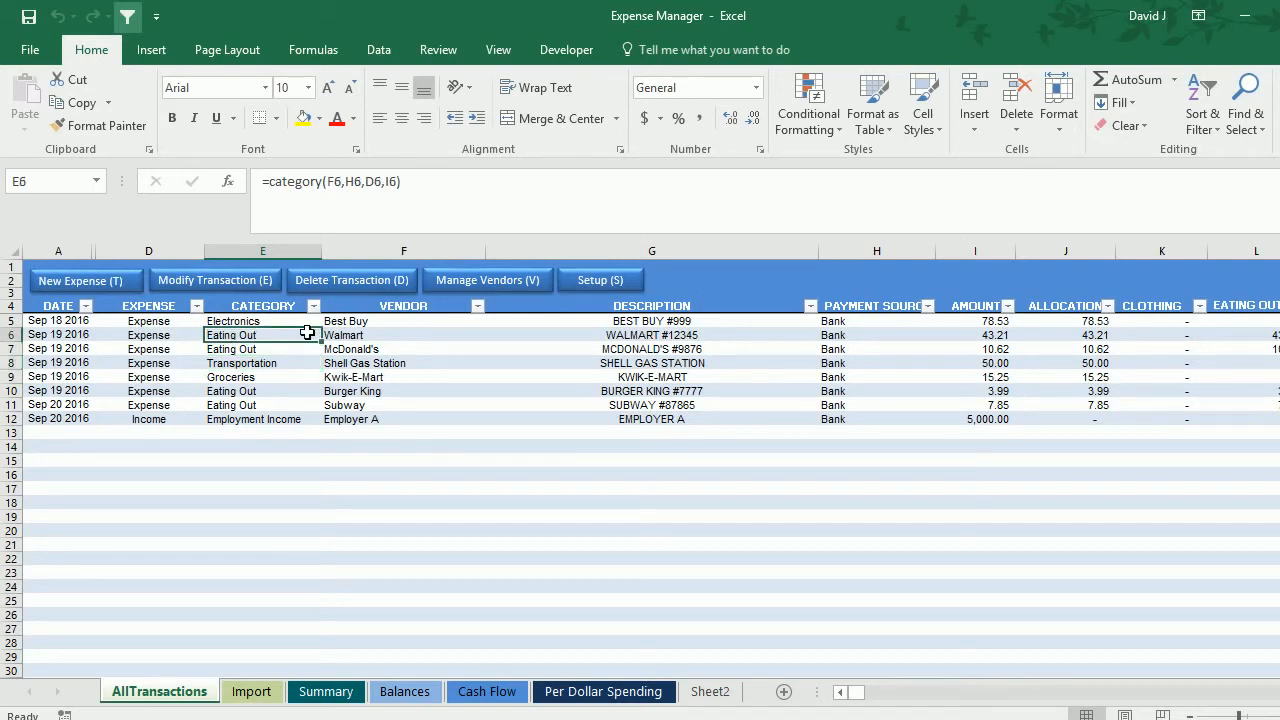
left_click(257, 283)
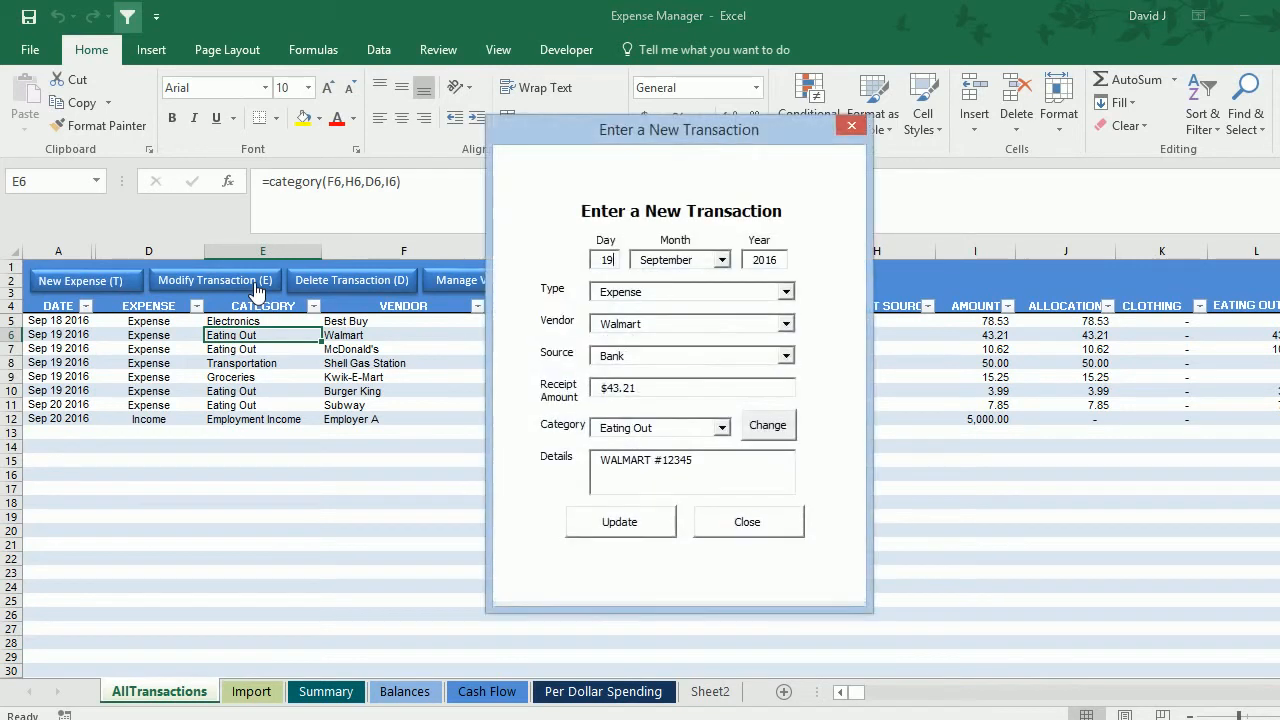
left_click(762, 430)
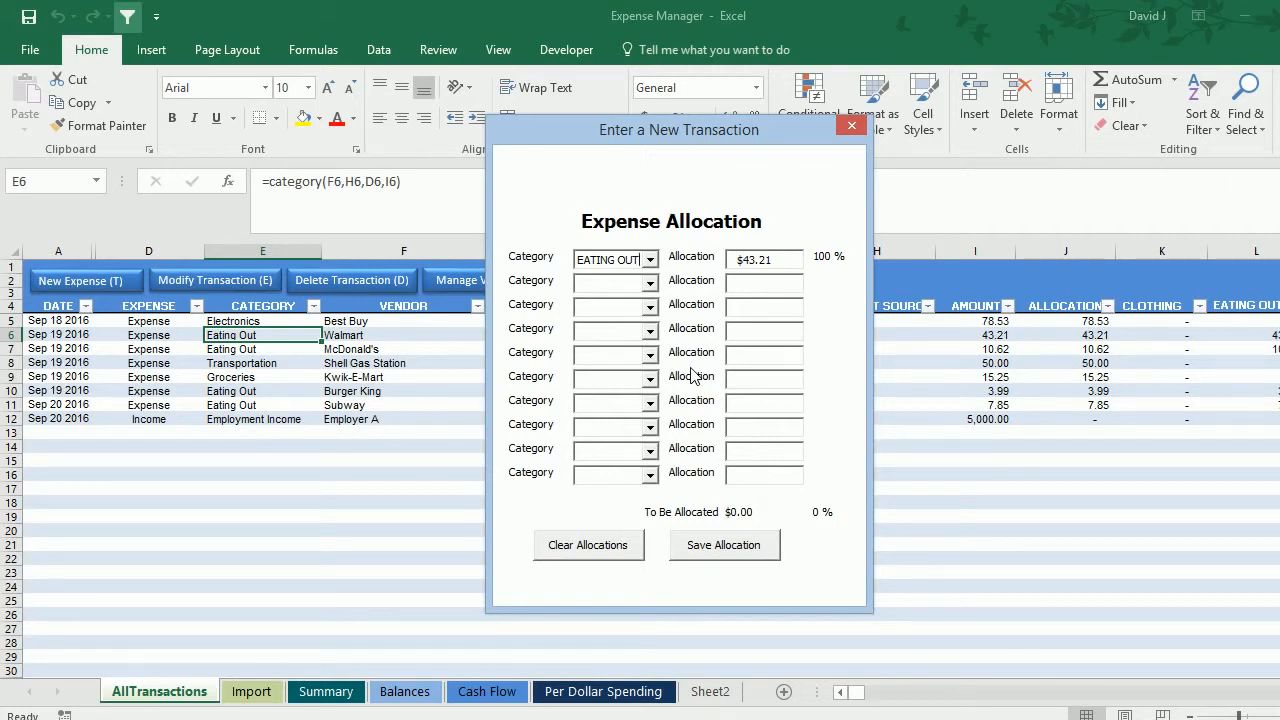
left_click(649, 259)
left_click(636, 274)
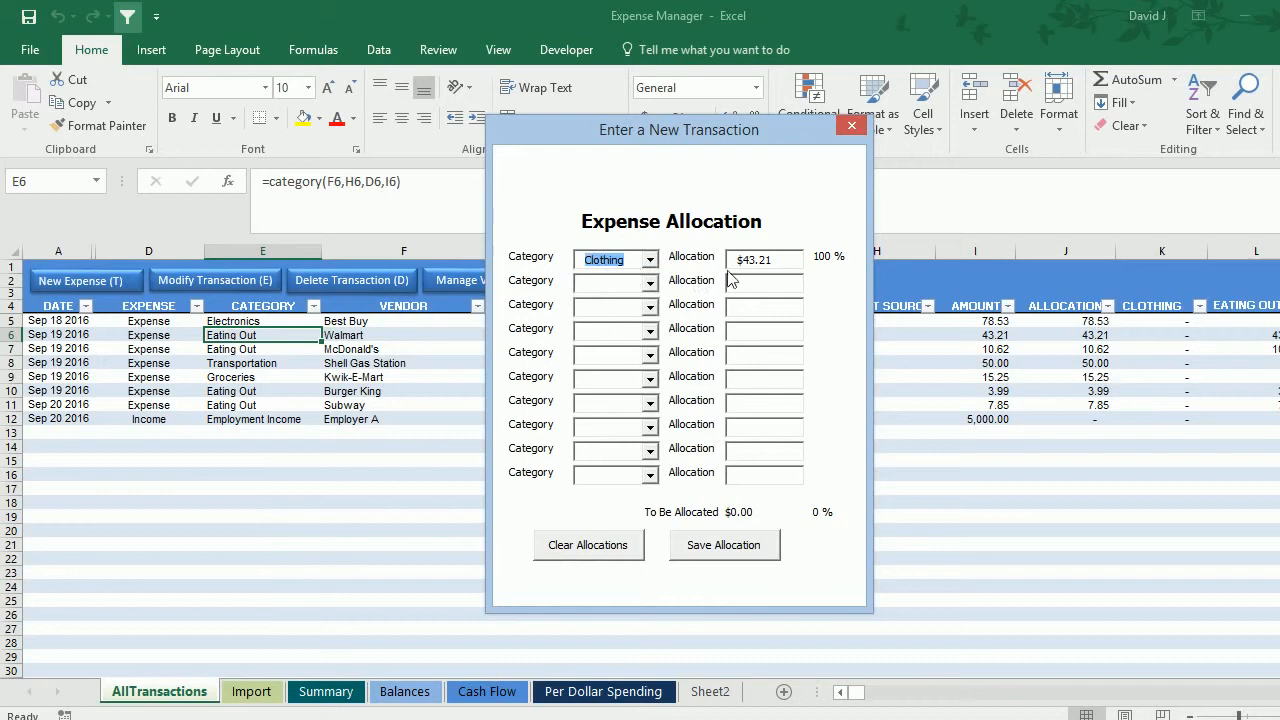
left_click(788, 264)
type("20")
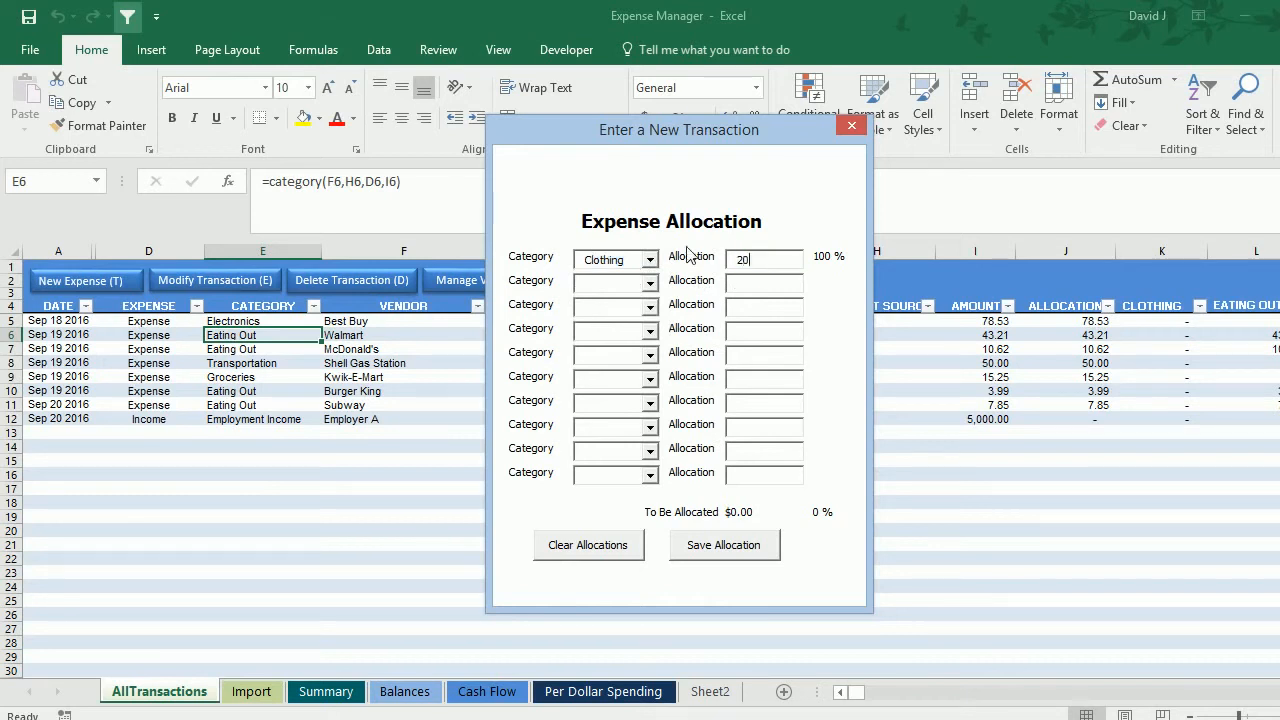
key("Tab")
Step: Allocate 23.21 to Groceries in the second category row, save the allocation and update the Walmart transaction
left_click(649, 283)
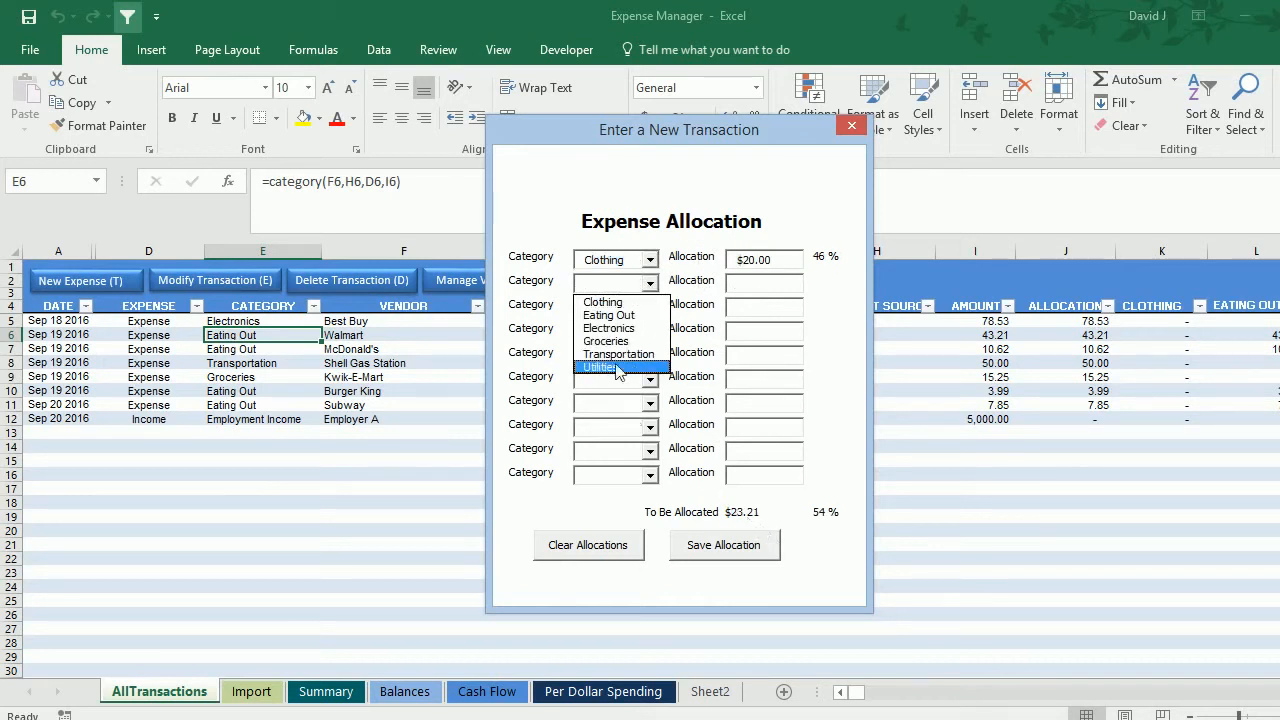
left_click(616, 342)
left_click(746, 286)
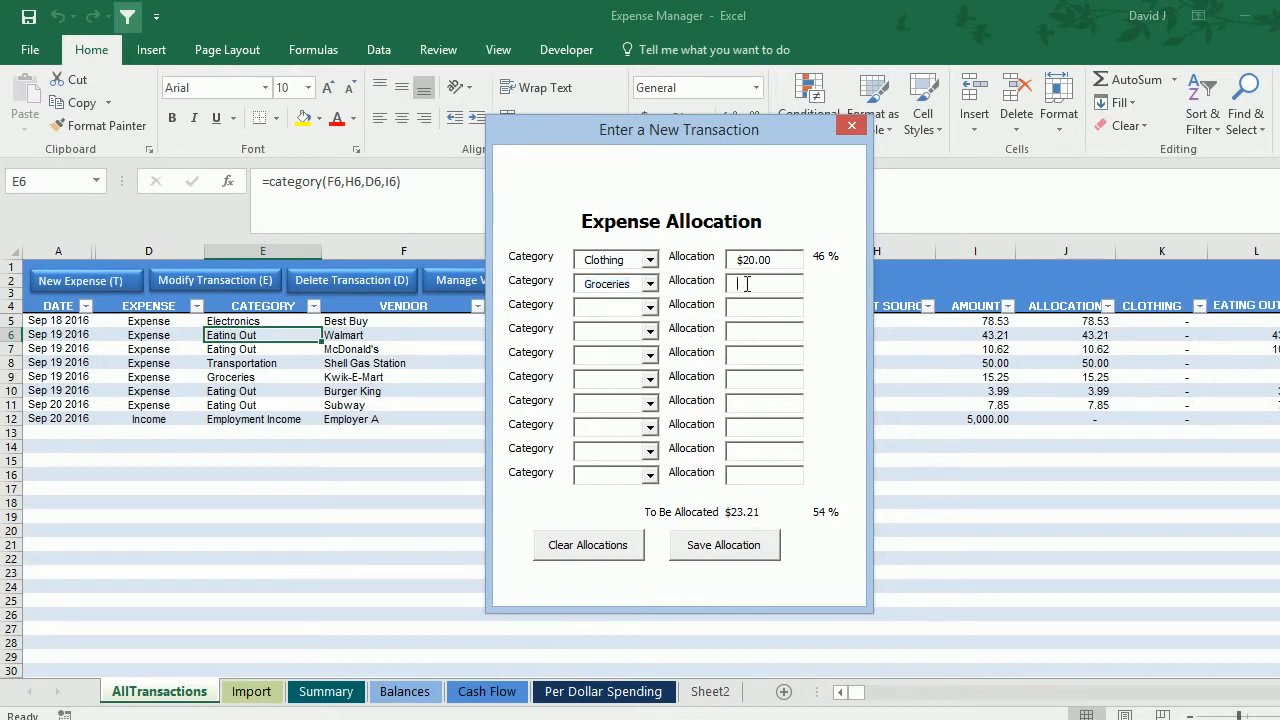
type("23.21")
left_click(735, 543)
left_click(640, 526)
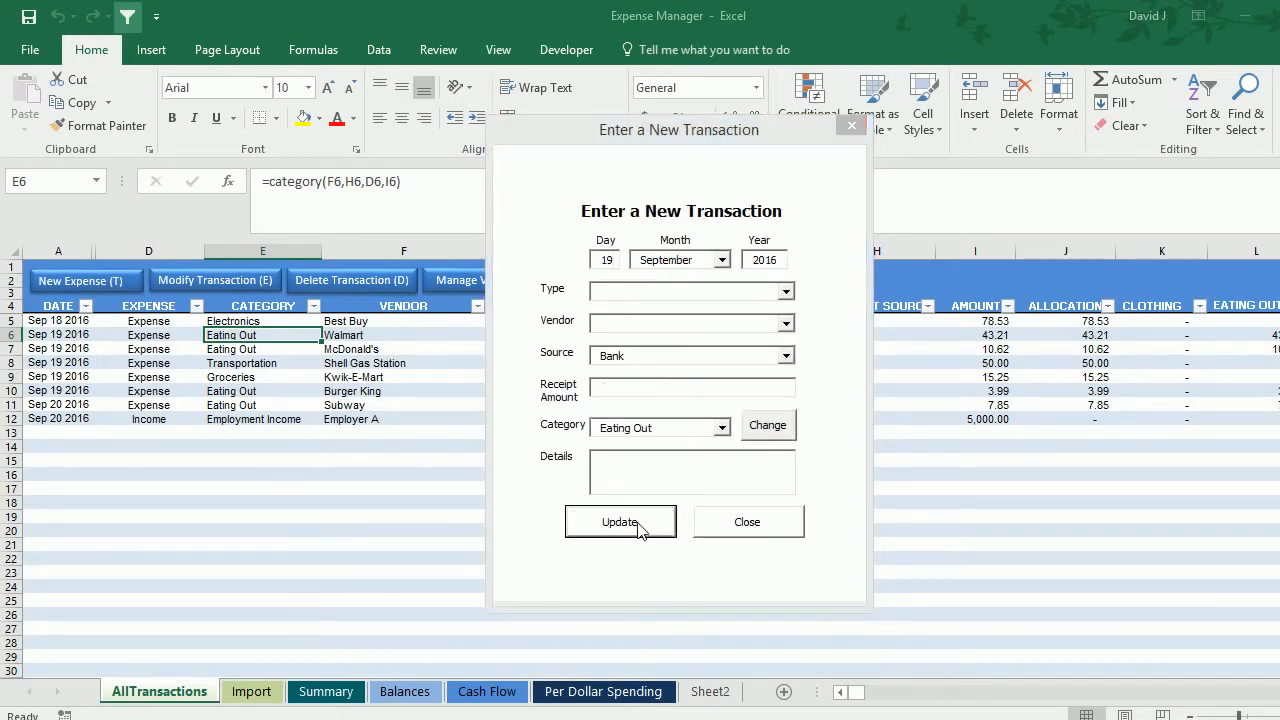
left_click(714, 441)
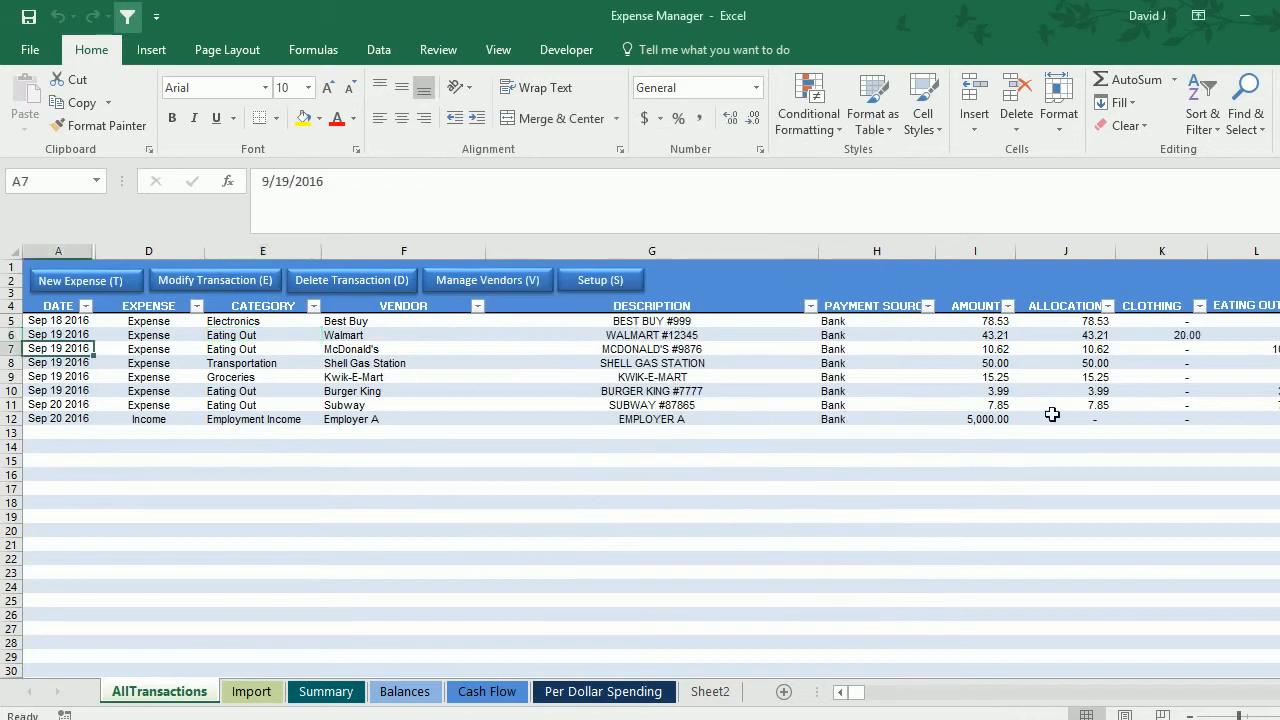
Step: Examine the Walmart row's amount and its split across the category columns
left_click(1142, 337)
key("Right")
key("Right")
key("Right")
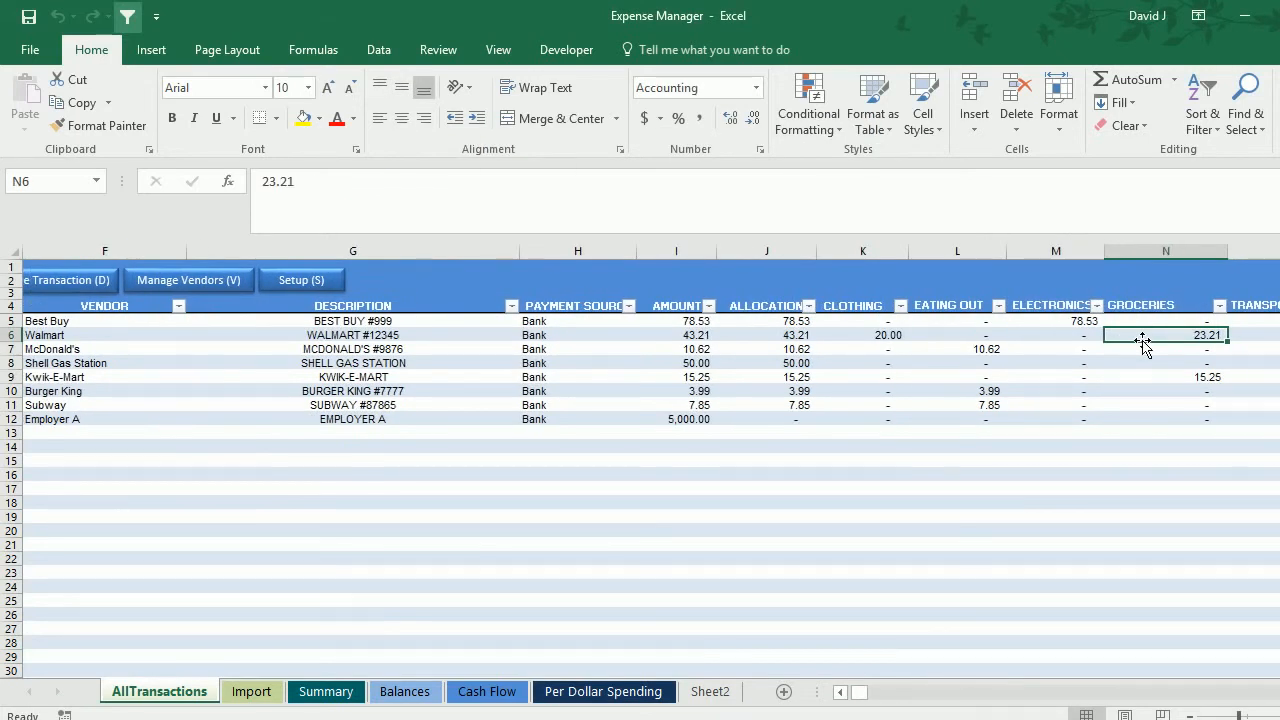
key("Left")
key("Left")
key("Left")
key("Left")
key("Left")
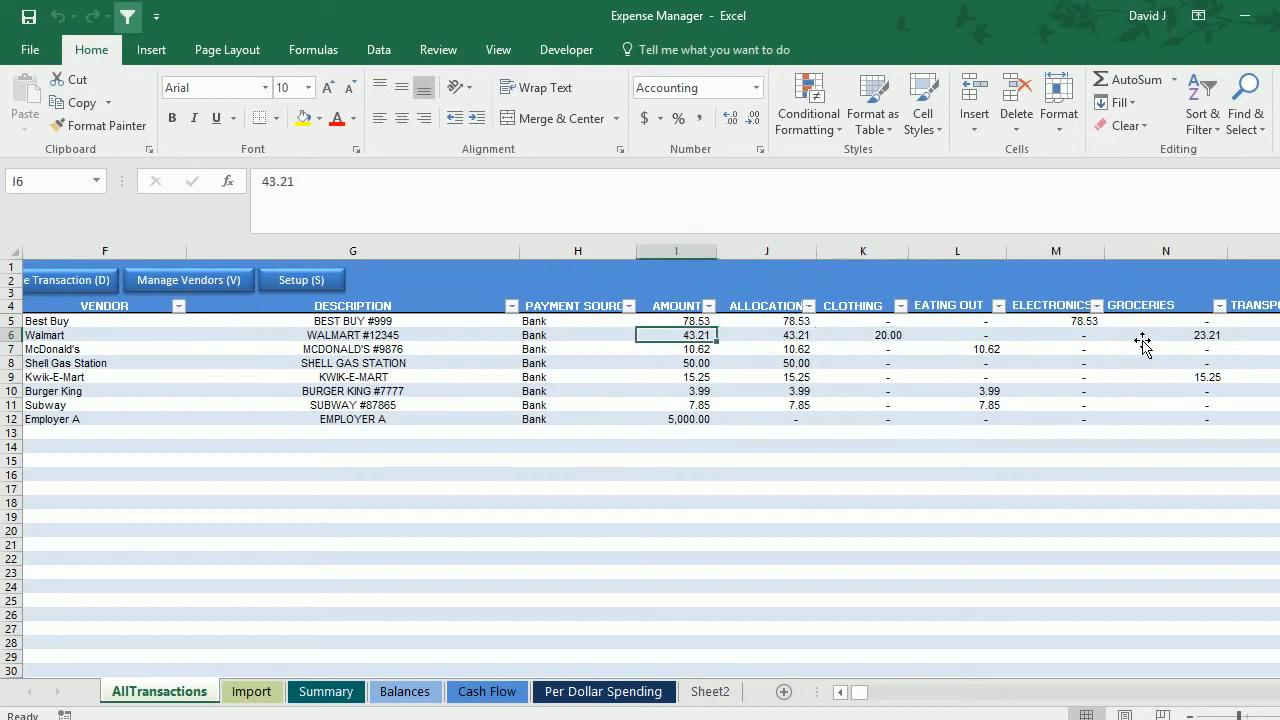
key("Left")
key("Left")
key("Left")
key("Left")
key("Left")
key("Left")
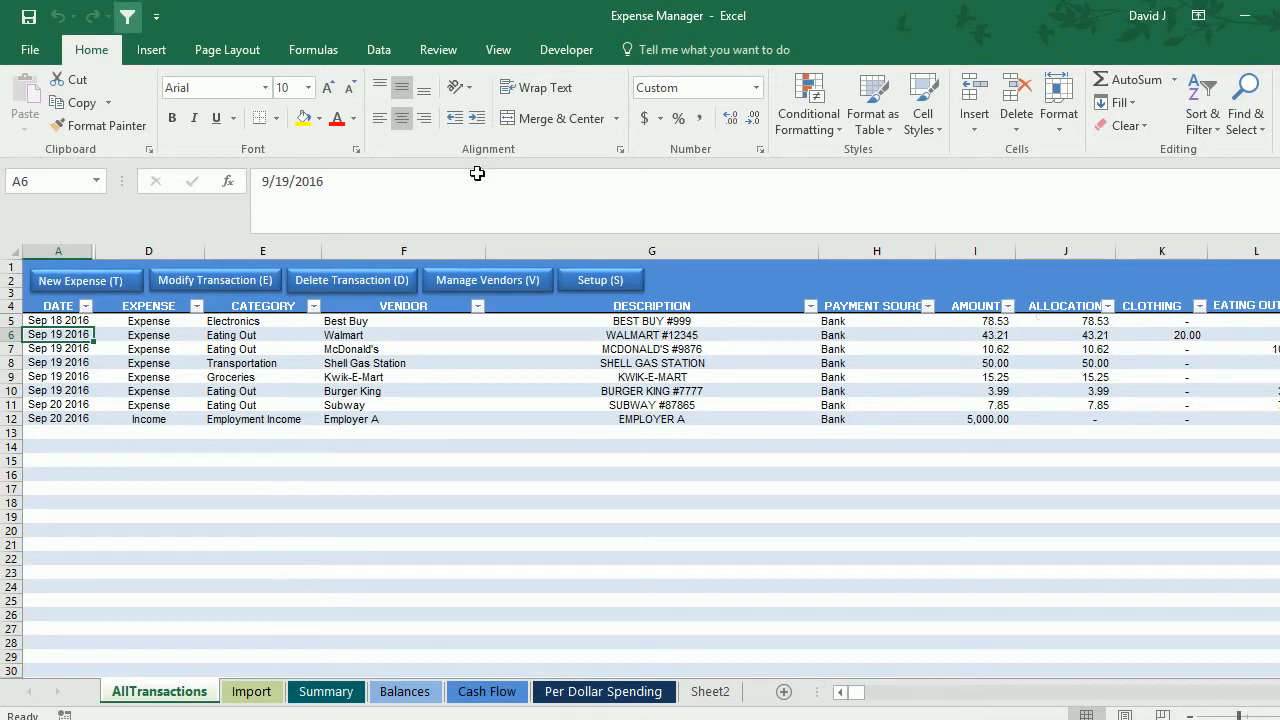
Step: Look over the source field of a blank new transaction form and the available setup options, closing both without changes
left_click(82, 281)
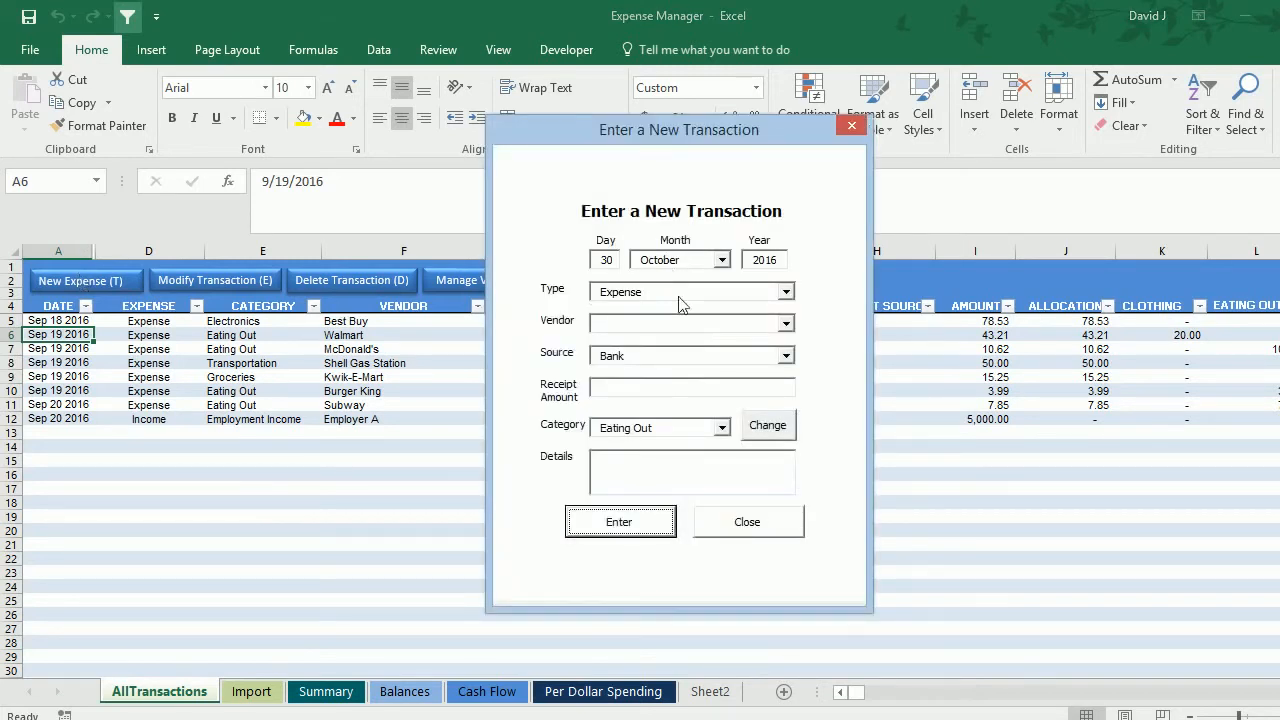
left_click(786, 358)
left_click(786, 360)
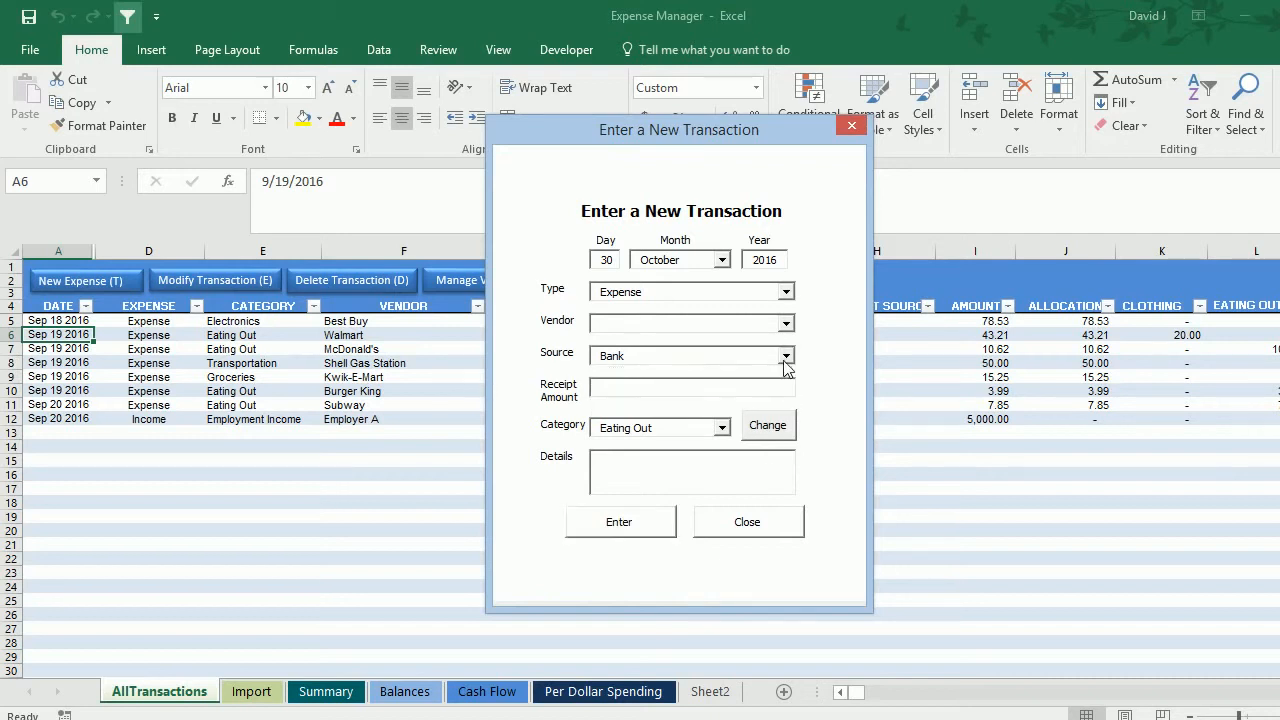
left_click(771, 524)
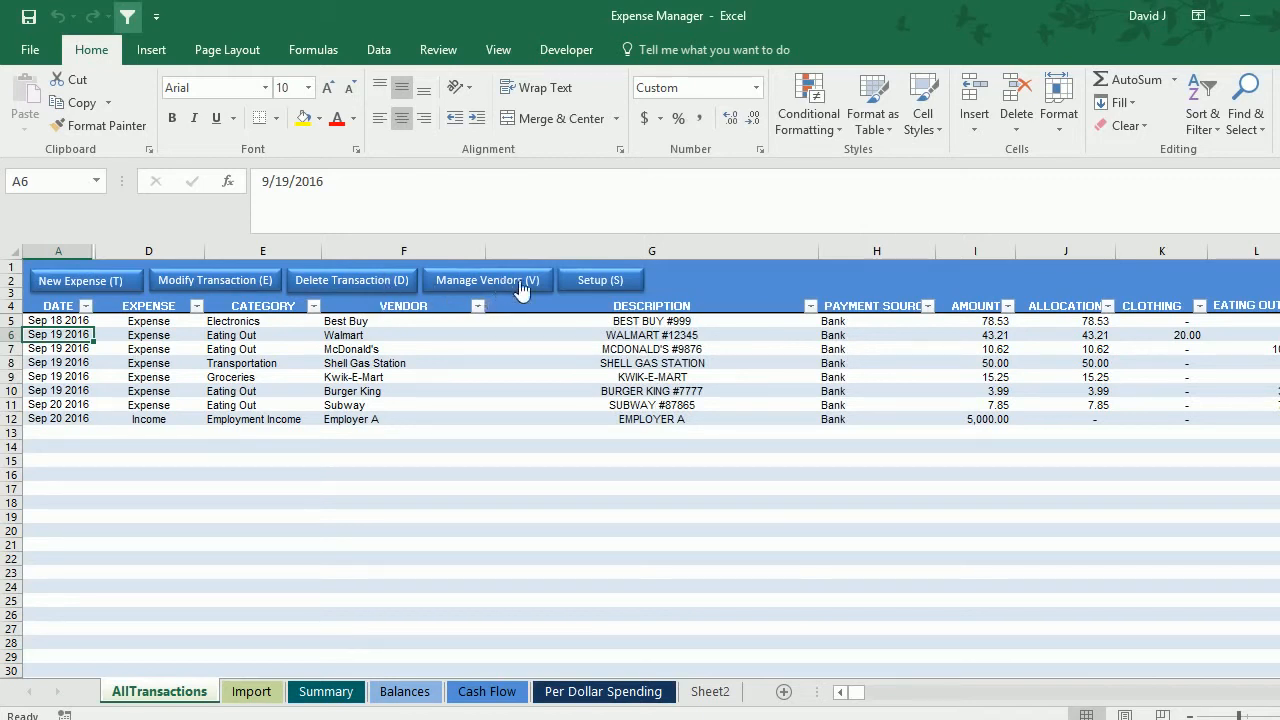
left_click(588, 280)
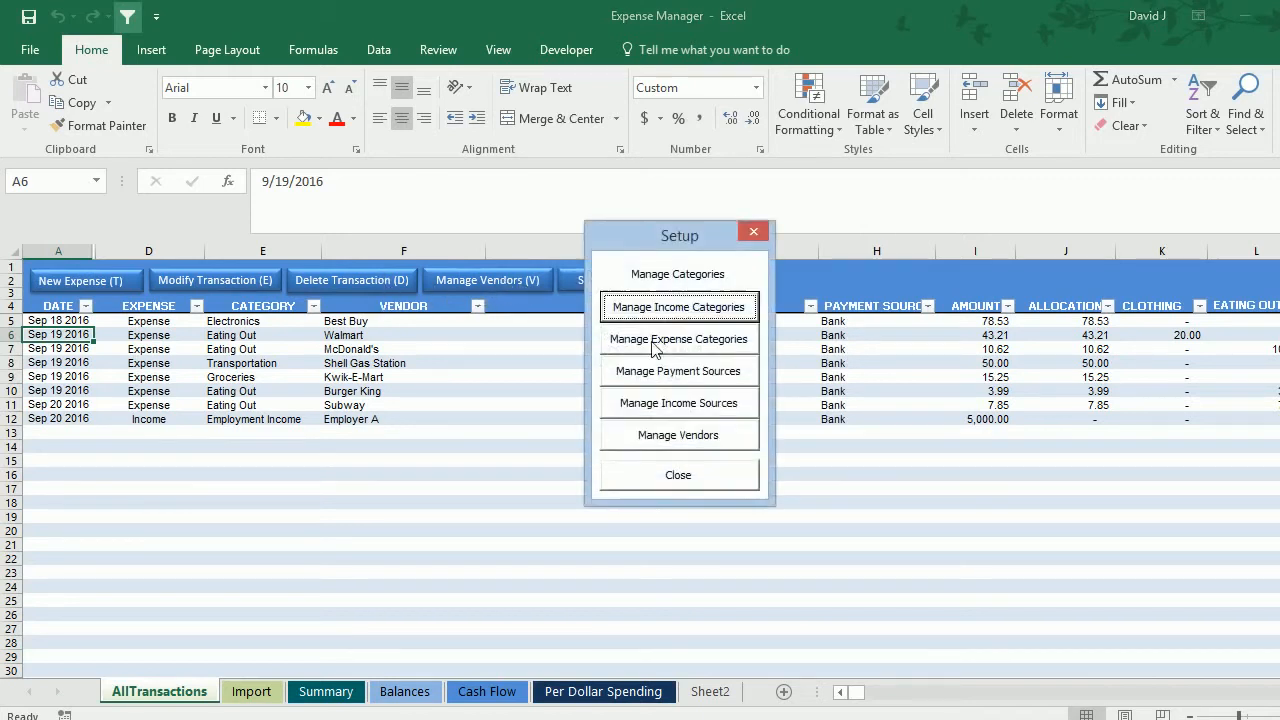
left_click(754, 234)
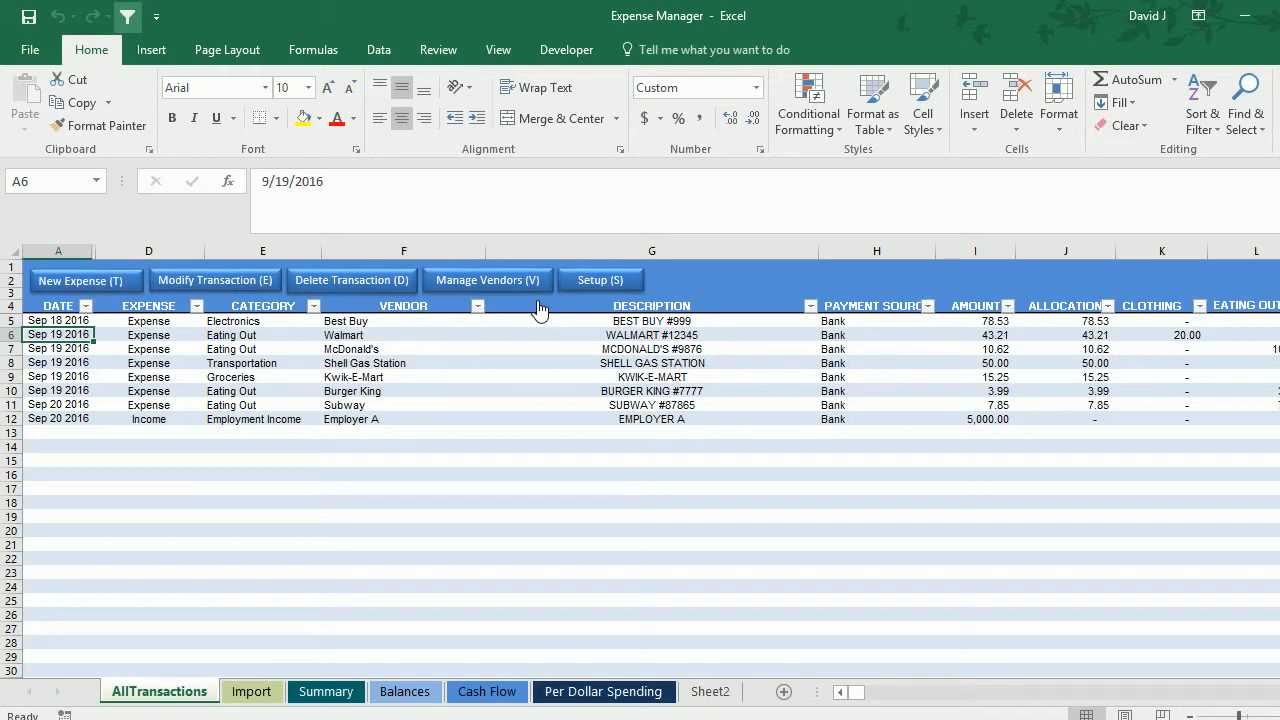
Step: Start a new transaction with day 20, month September and type Transfer
left_click(96, 279)
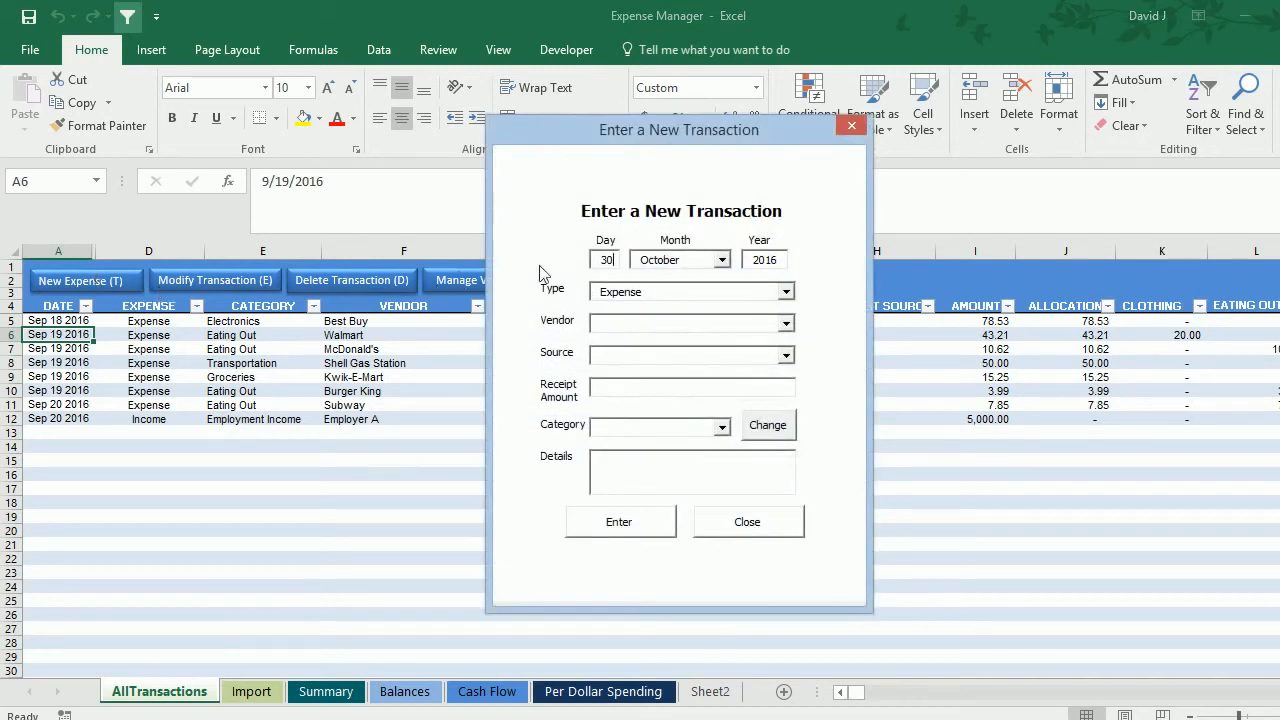
double_click(606, 260)
type("20")
key("Tab")
key("Up")
key("Tab")
left_click(784, 292)
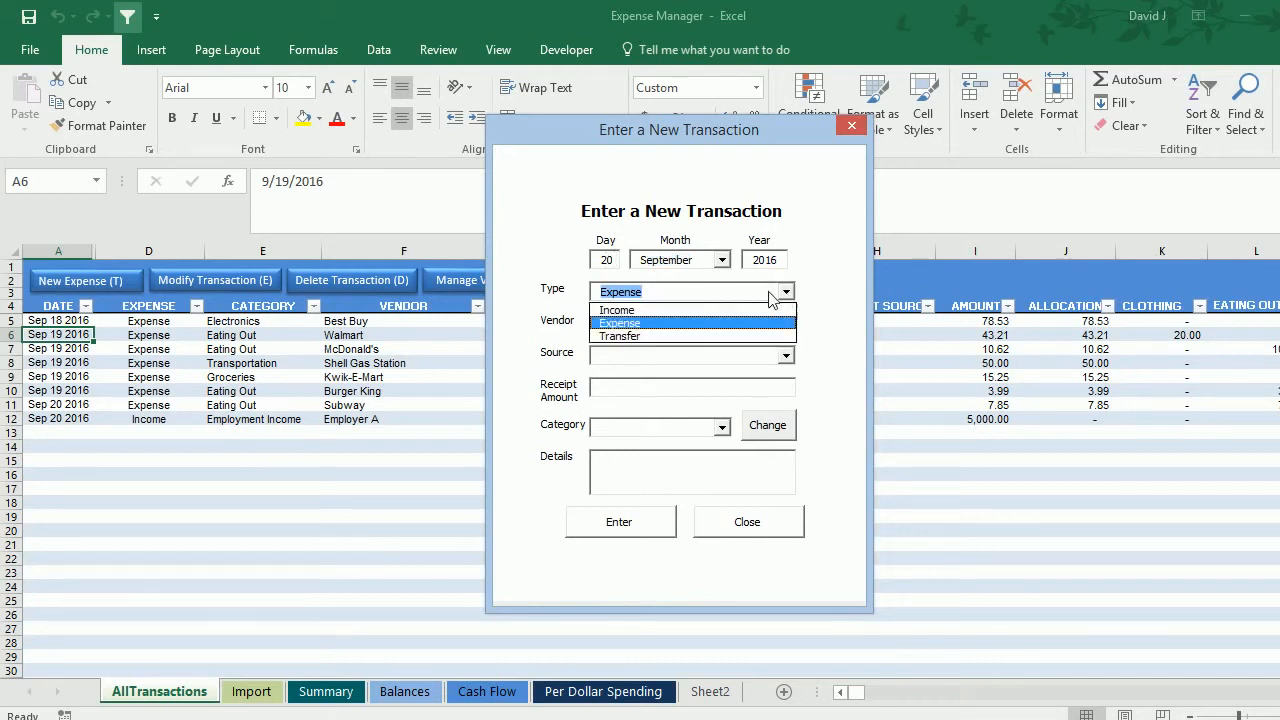
left_click(651, 337)
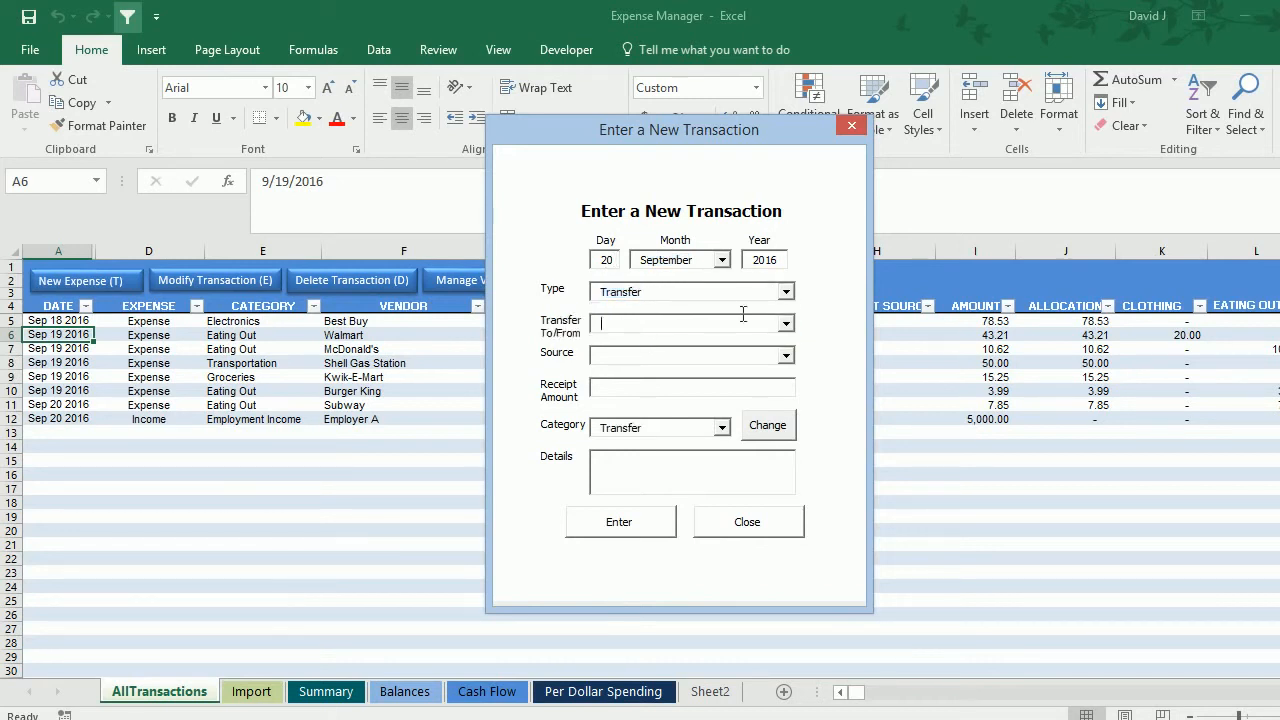
Step: Set the transfer to Credit Card with Bank as the source and an amount of -100, and enter the transaction
left_click(786, 322)
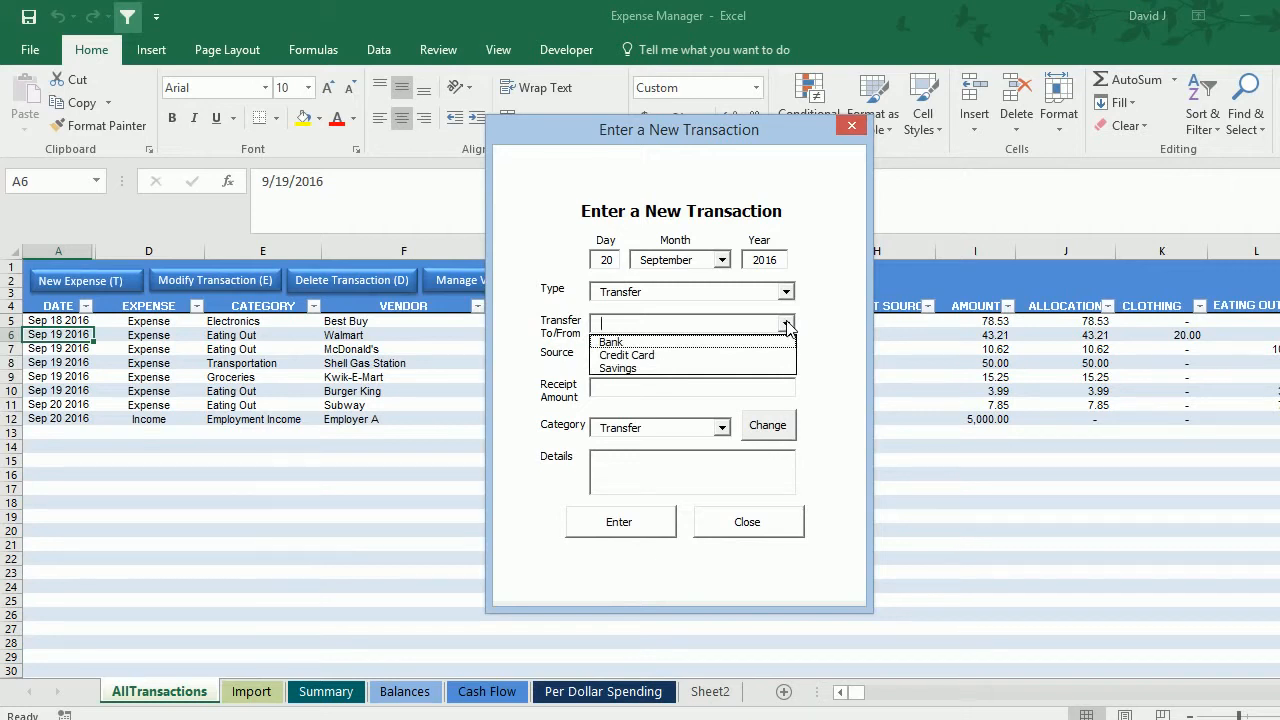
left_click(655, 358)
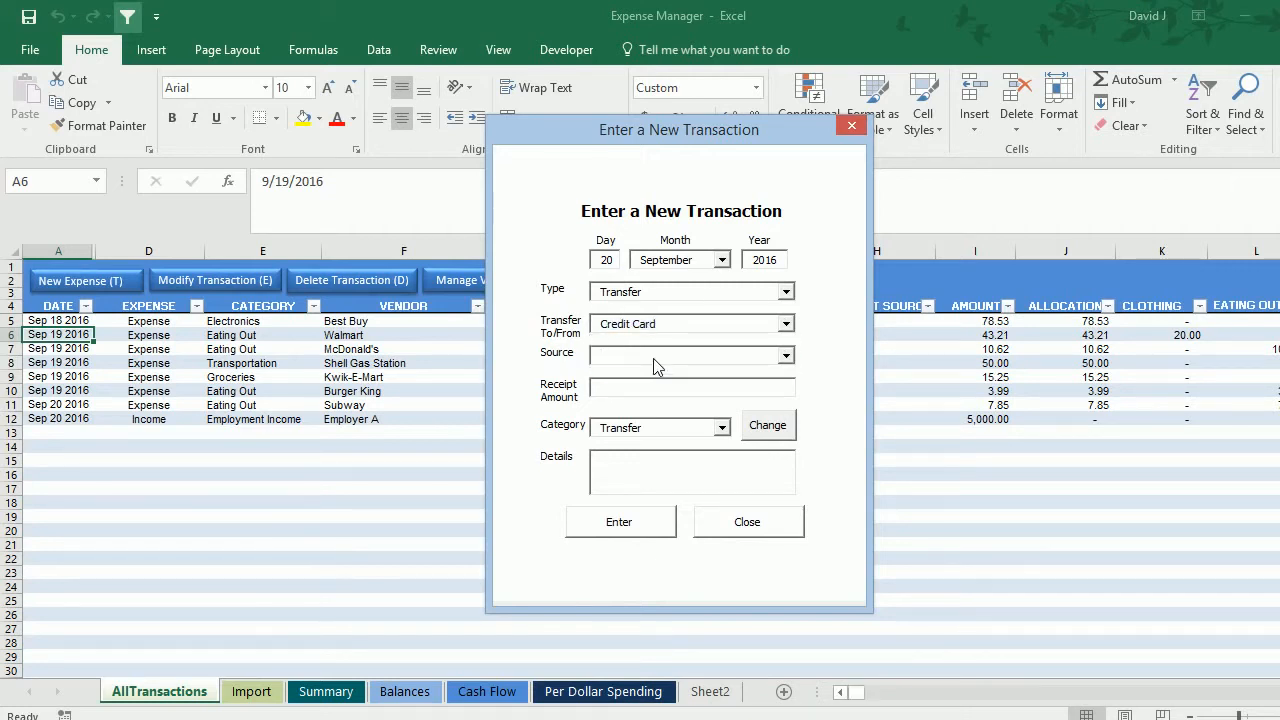
left_click(785, 356)
left_click(763, 376)
left_click(651, 386)
type("-100")
left_click(622, 519)
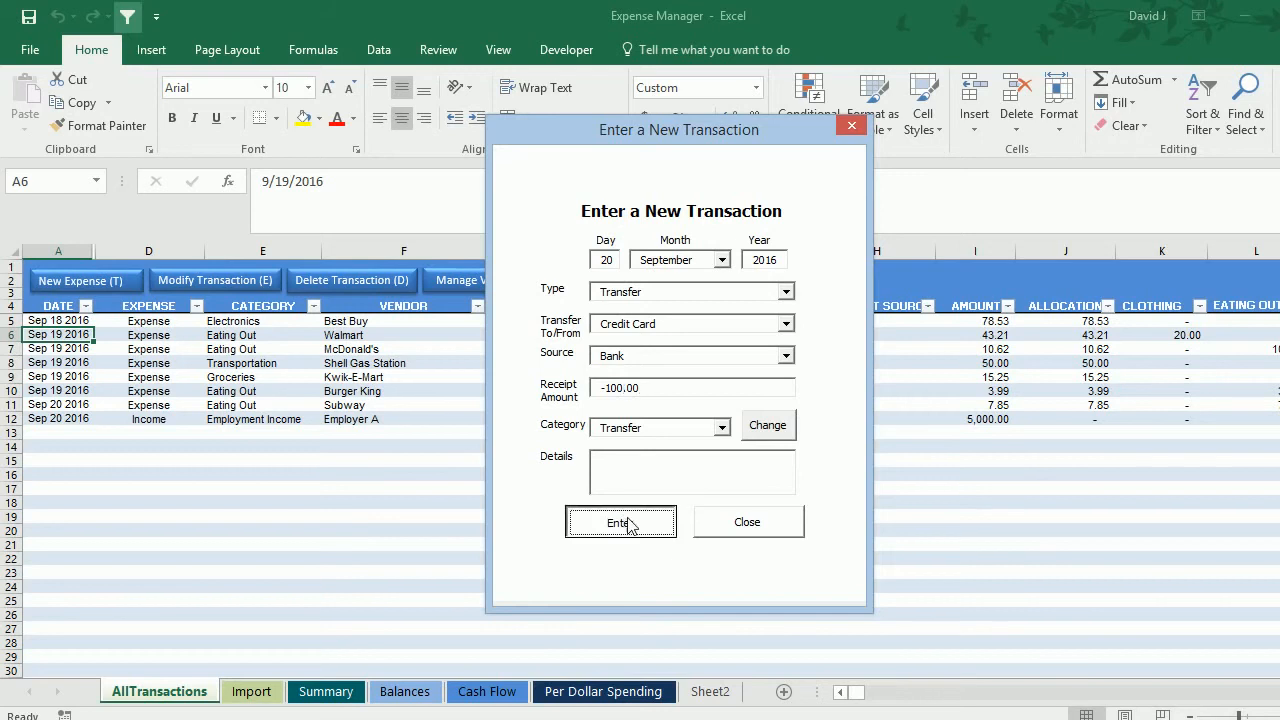
Step: Fill in a second transaction of type Transfer, with Bank as the transfer account and Credit Card as the source
left_click(688, 442)
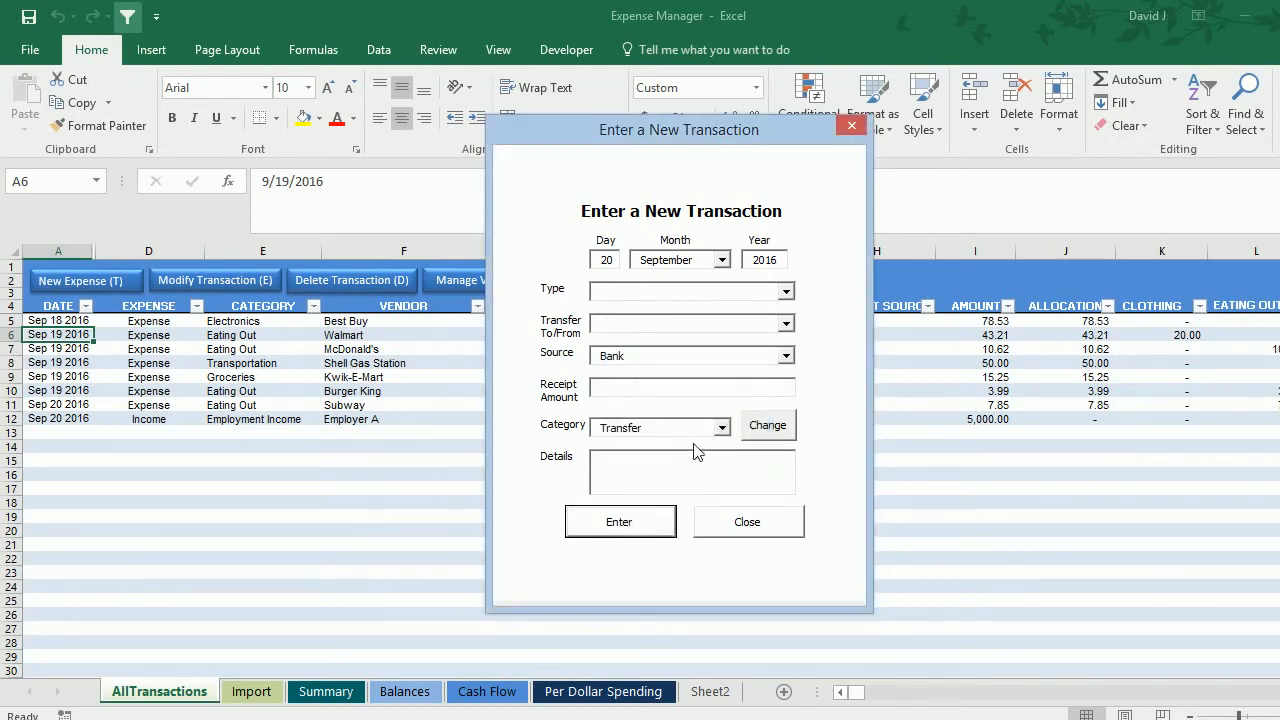
left_click(787, 291)
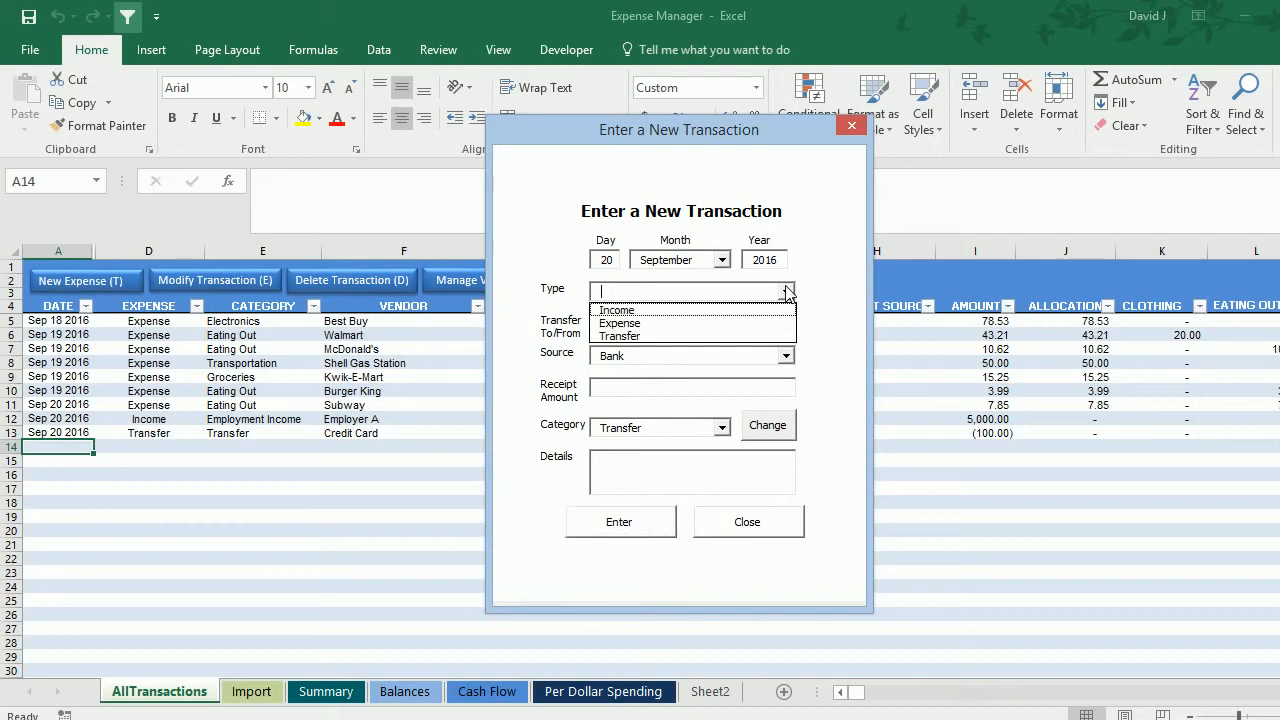
left_click(640, 337)
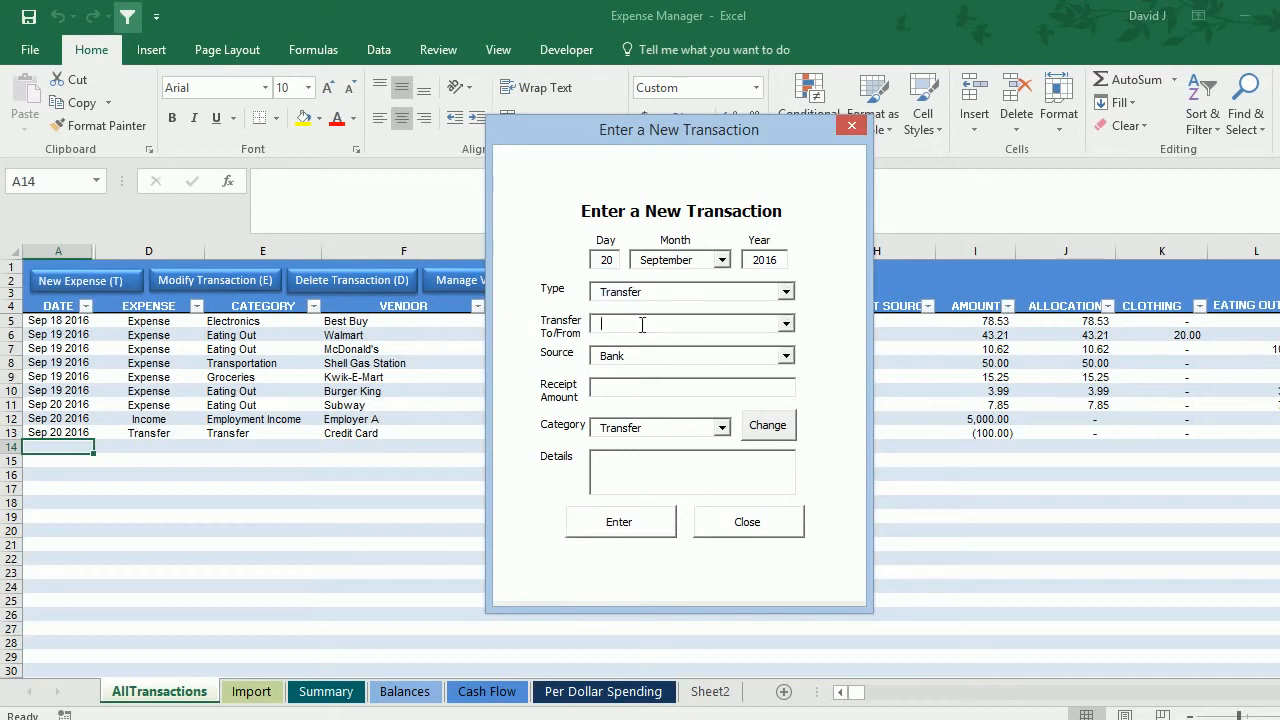
left_click(787, 356)
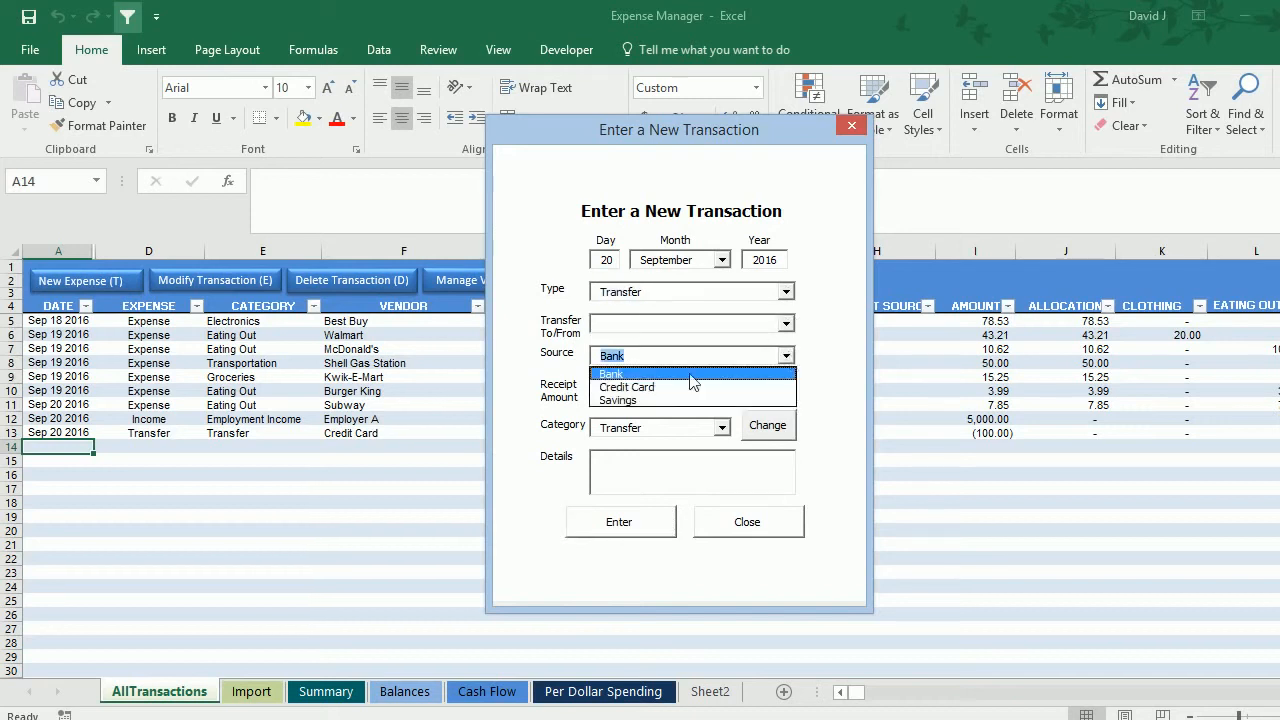
left_click(693, 376)
left_click(763, 325)
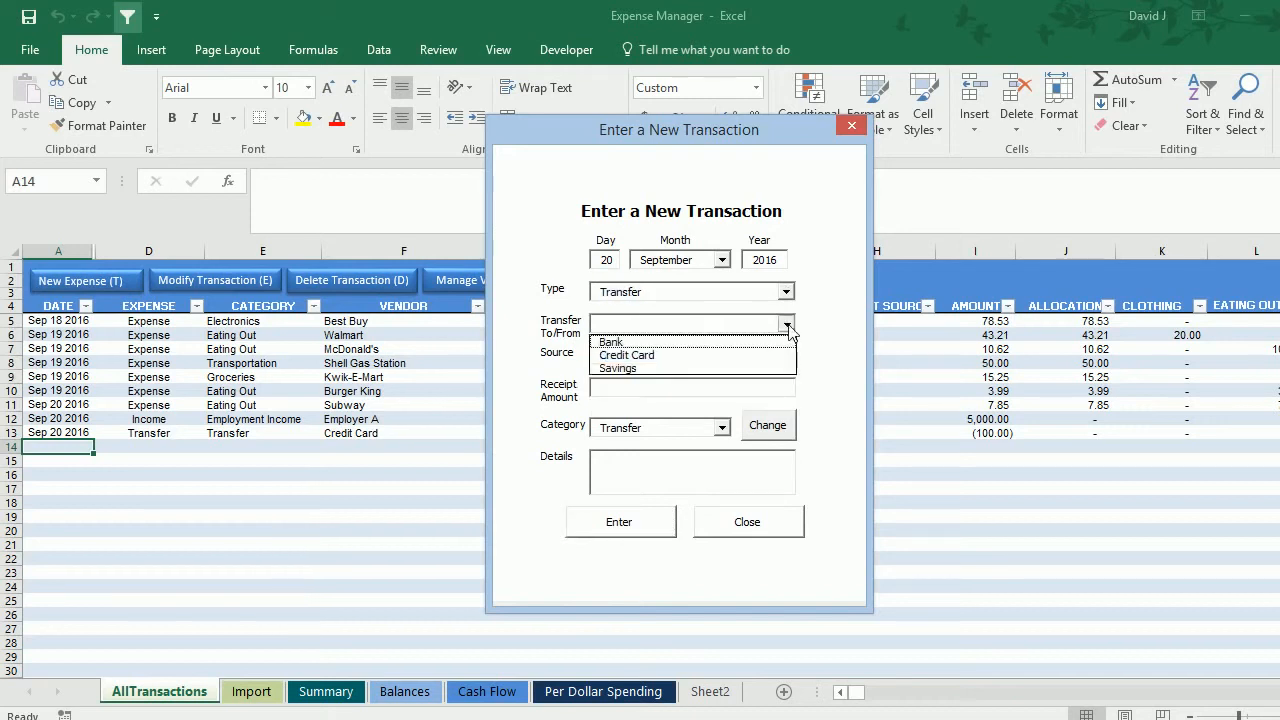
left_click(765, 336)
Step: Set the transfer's receipt amount to 100, enter the transaction and close the form
left_click(687, 391)
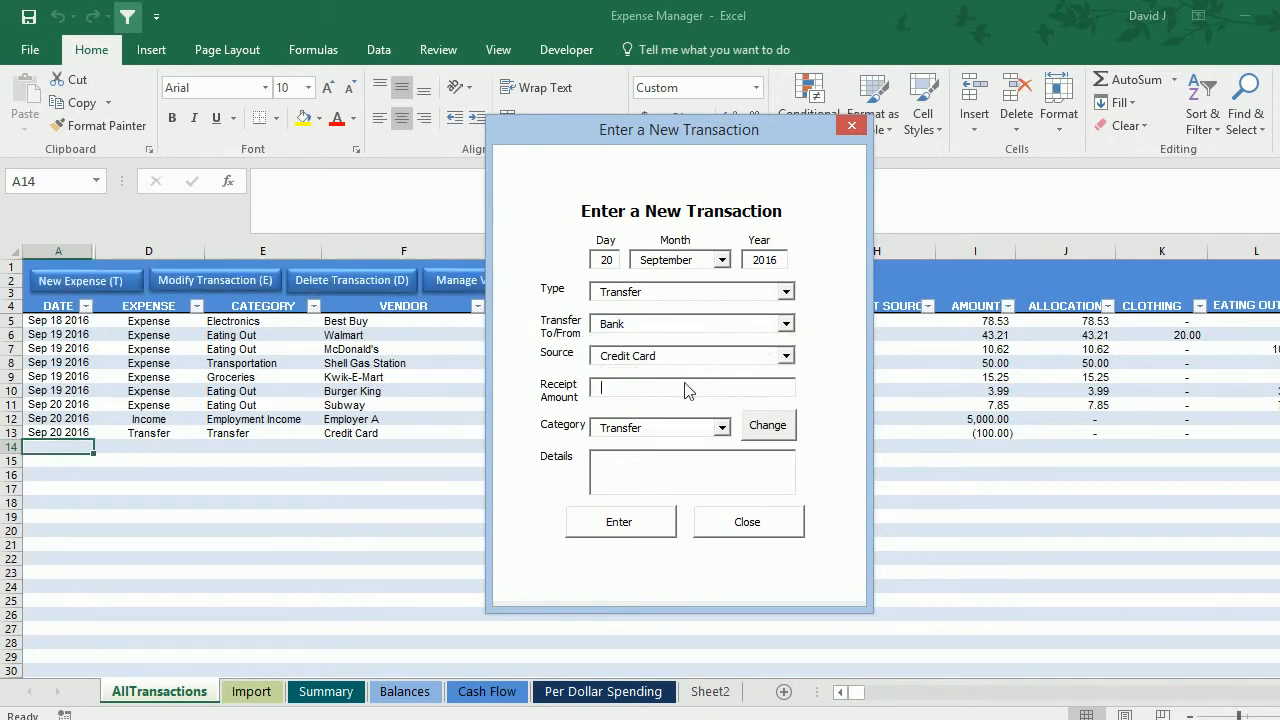
type("100")
left_click(660, 521)
left_click(715, 440)
left_click(747, 522)
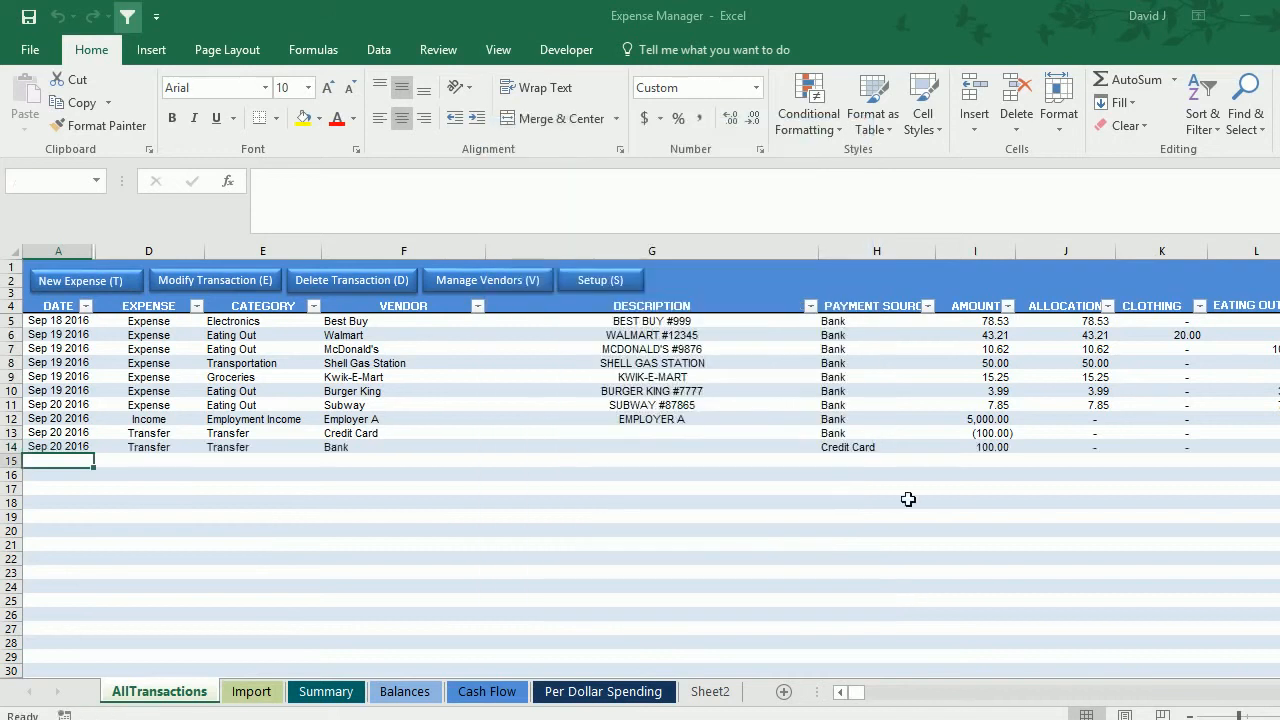
left_click(953, 432)
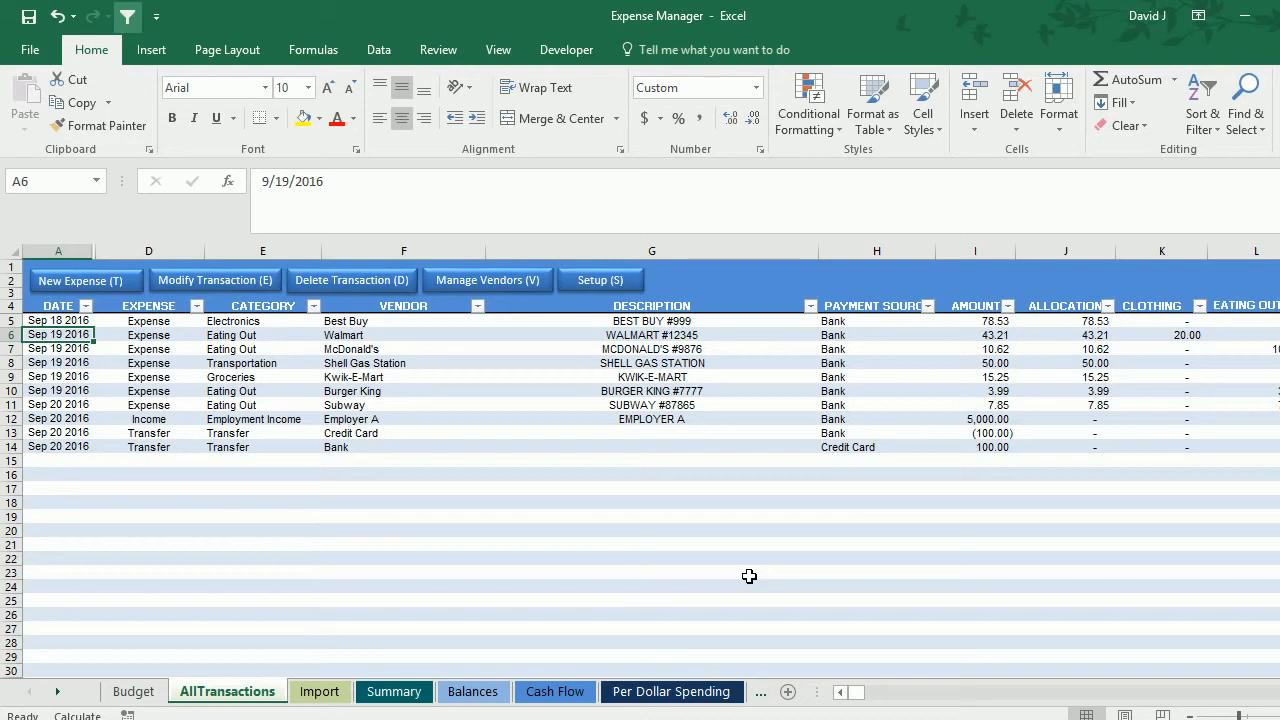
Step: Look over the vendors available for modification or deletion in the vendor setup, closing it without changes
left_click(470, 284)
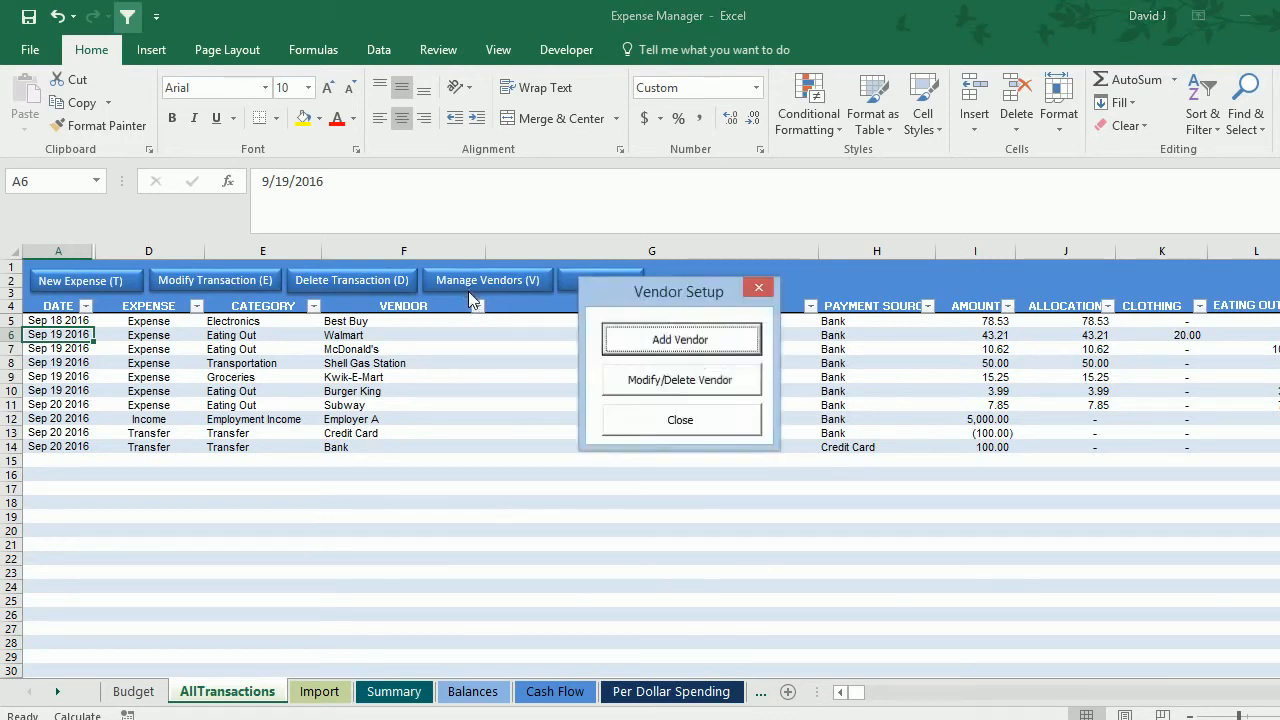
left_click(651, 380)
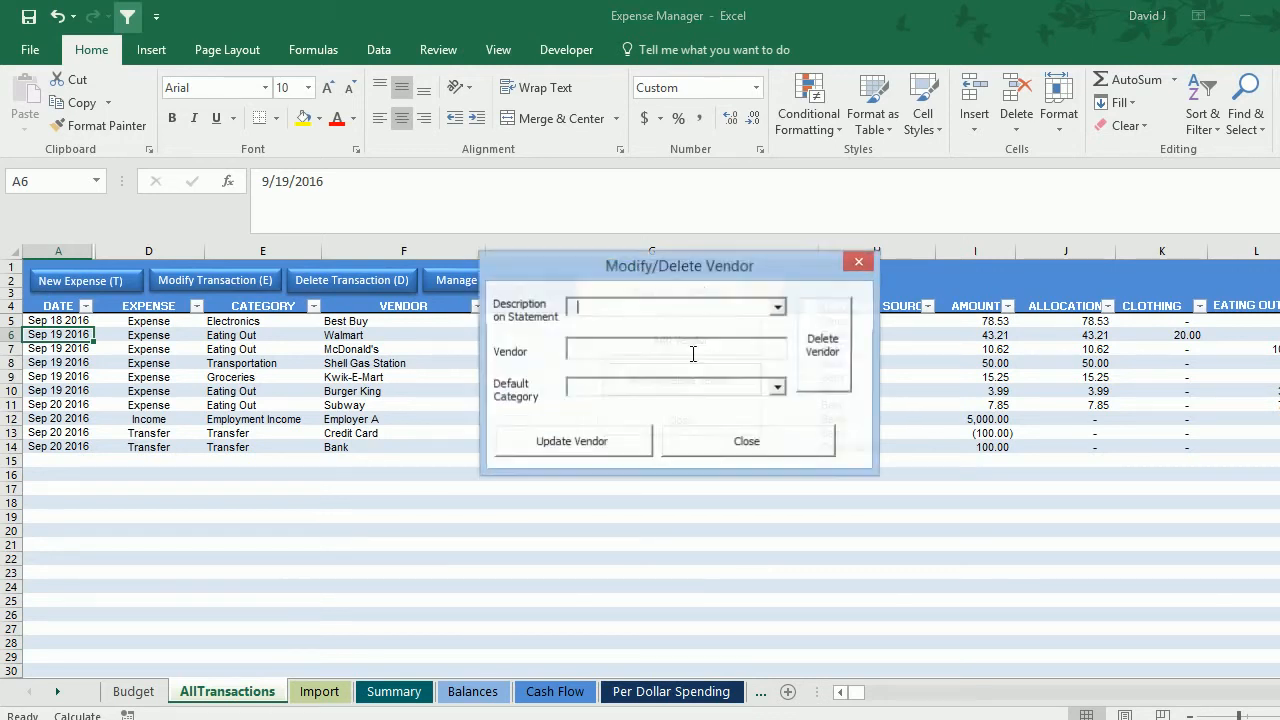
left_click(780, 310)
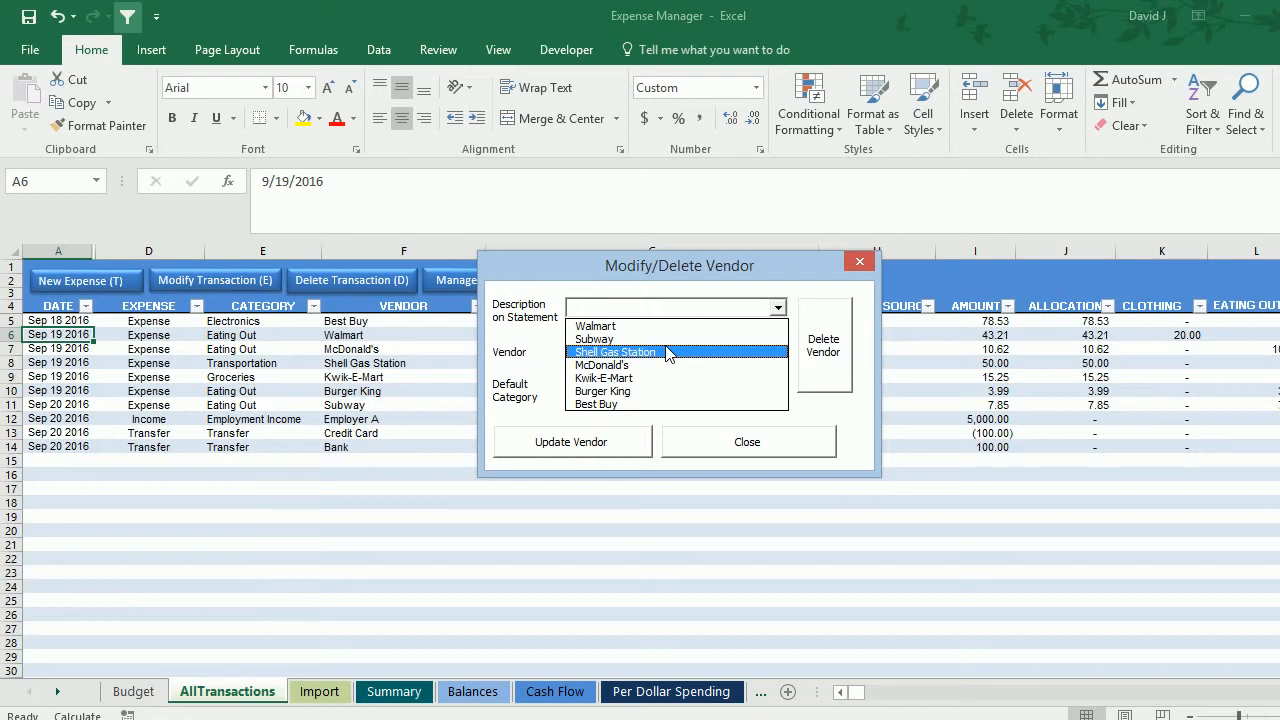
left_click(782, 446)
left_click(735, 425)
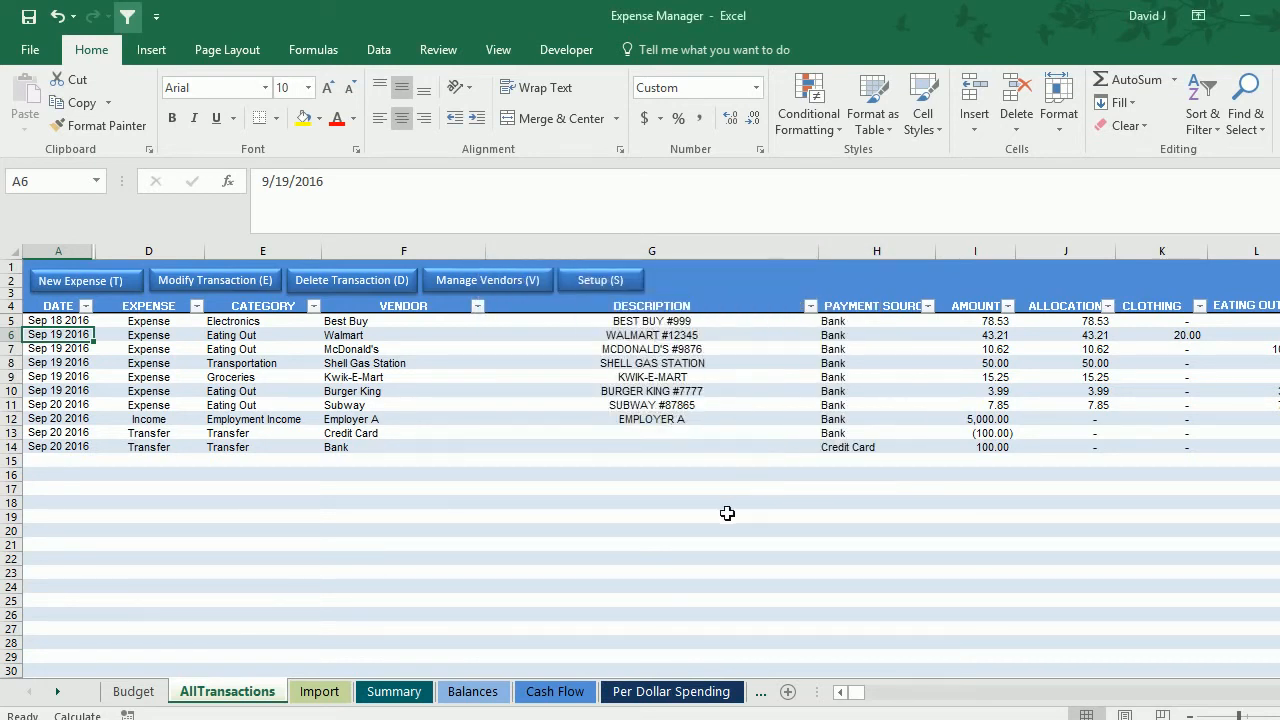
Step: On the Summary sheet, set the Expense Summary's first category list, in cell J48, to Transportation
left_click(405, 688)
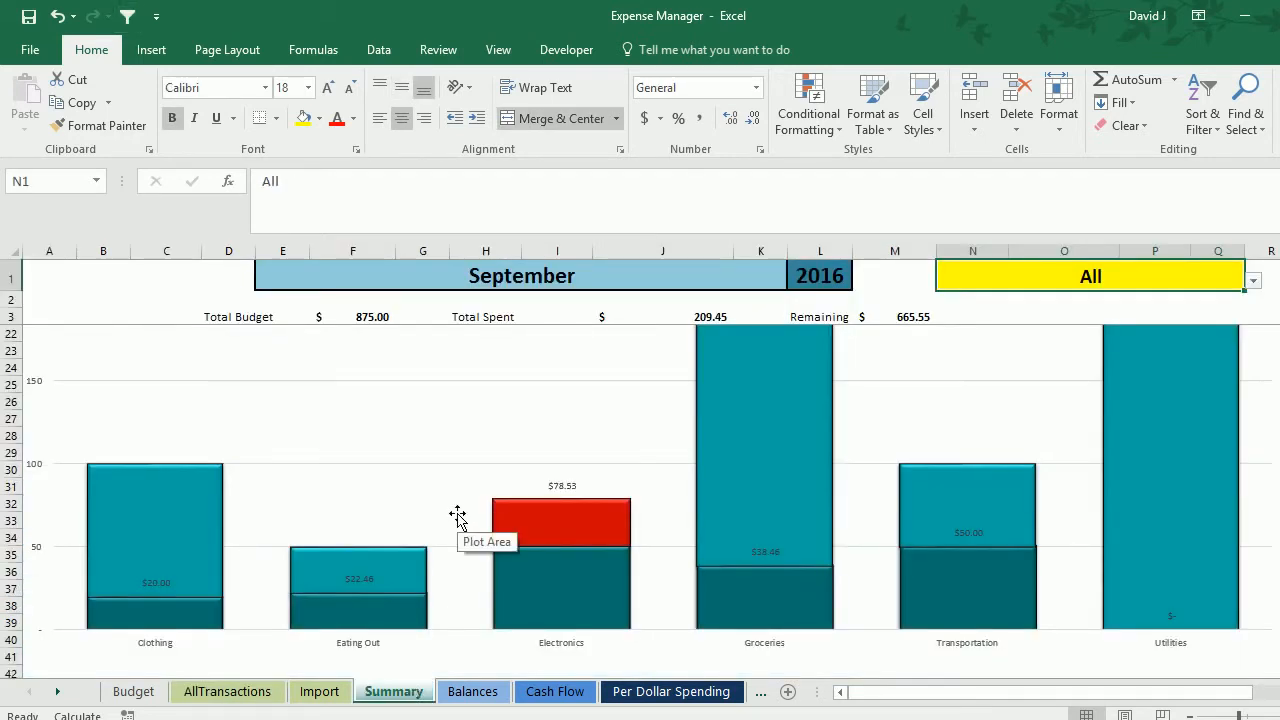
scroll(457, 515, "down", 3)
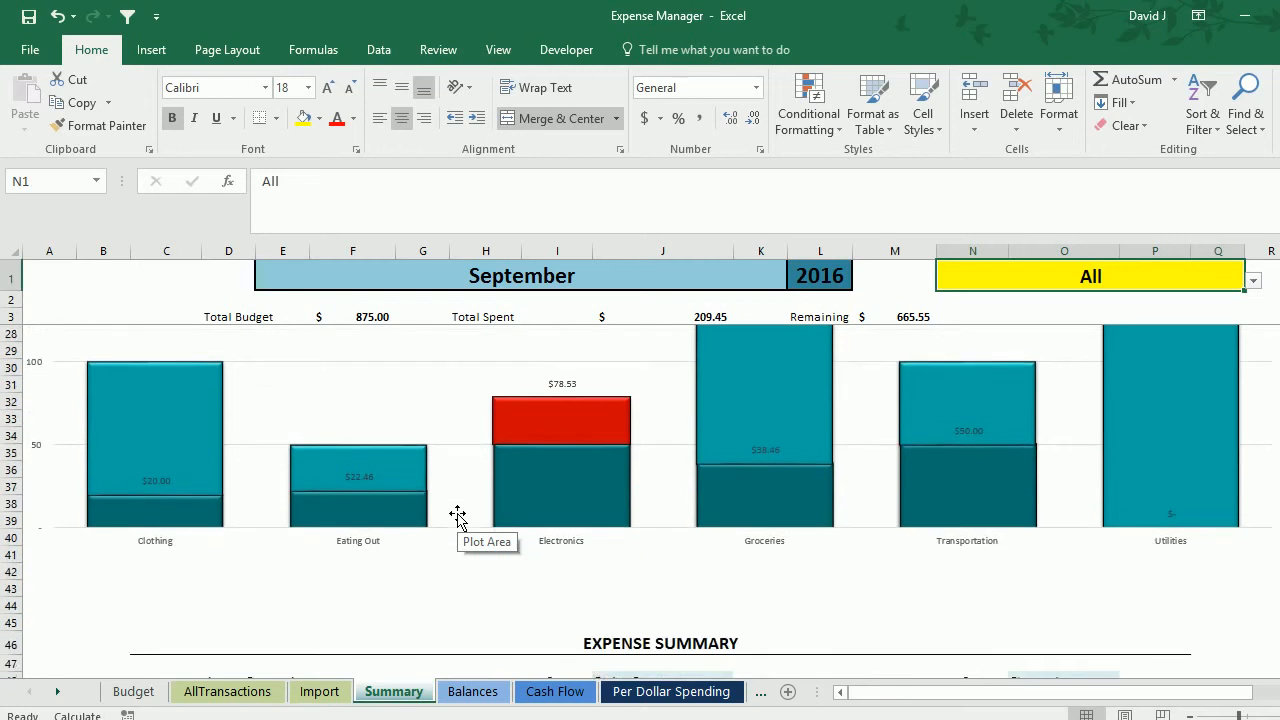
scroll(457, 515, "down", 3)
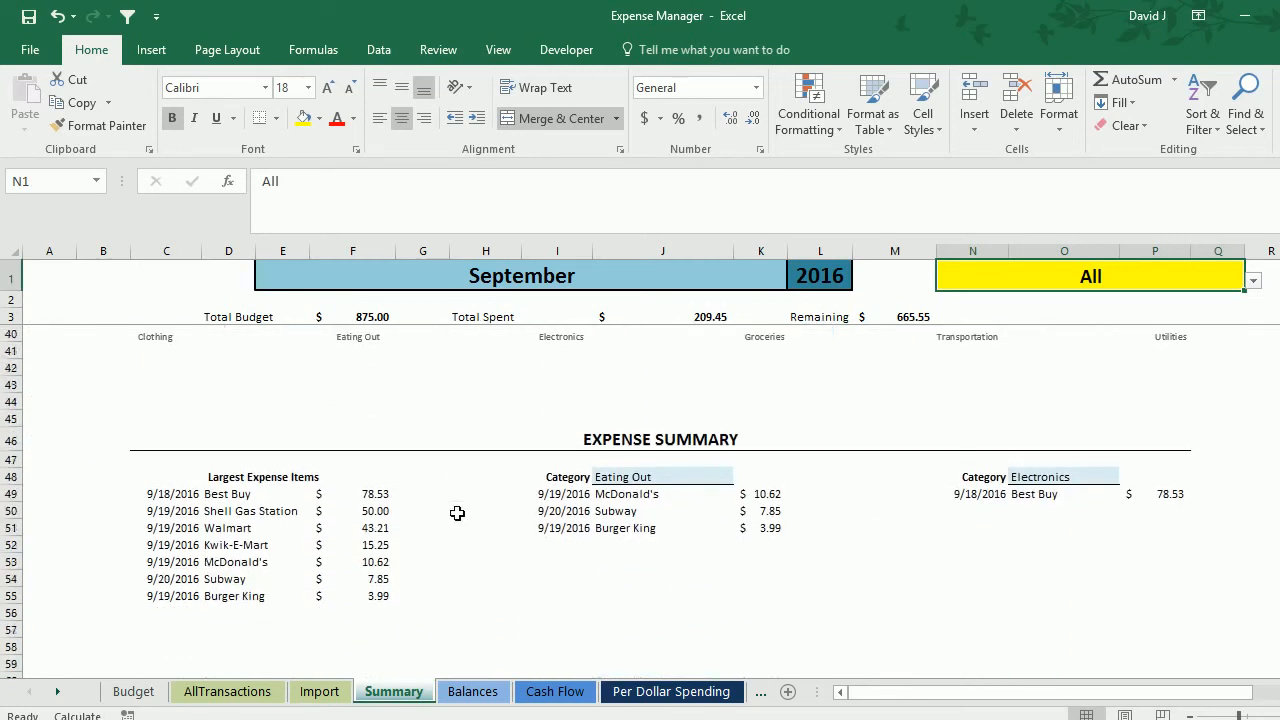
scroll(457, 513, "down", 1)
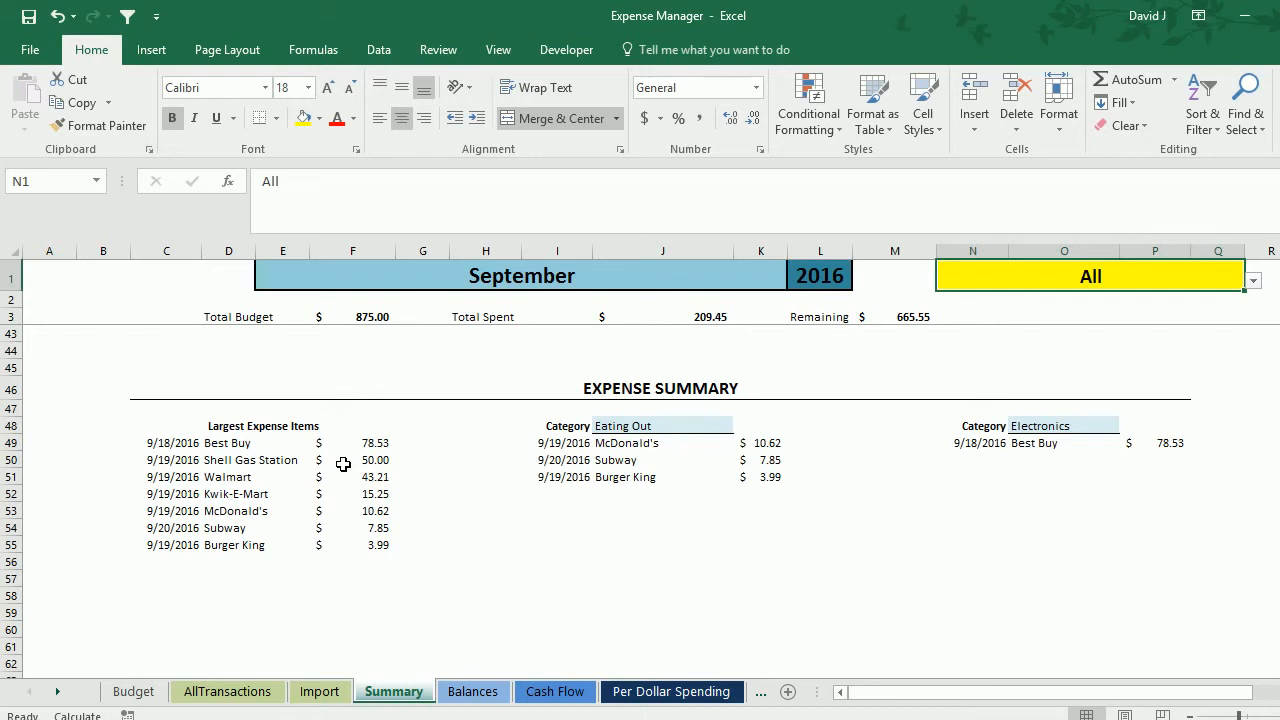
left_click(691, 428)
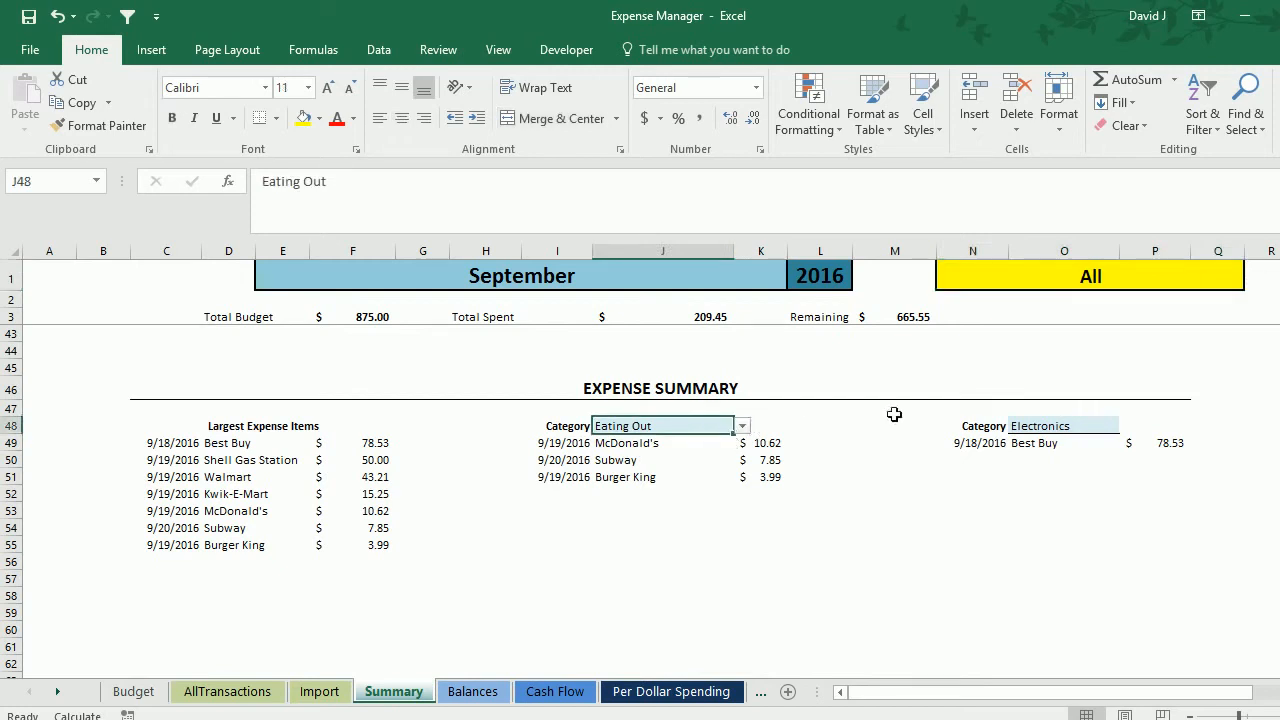
left_click(743, 426)
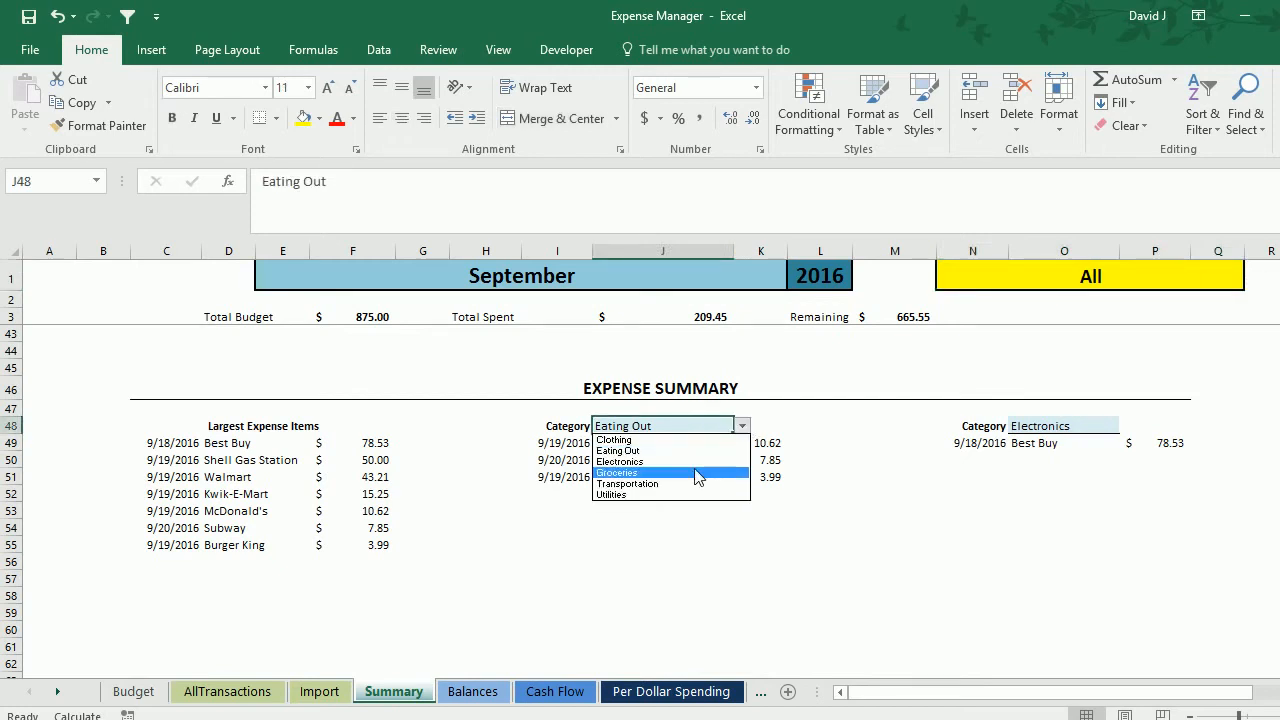
left_click(698, 486)
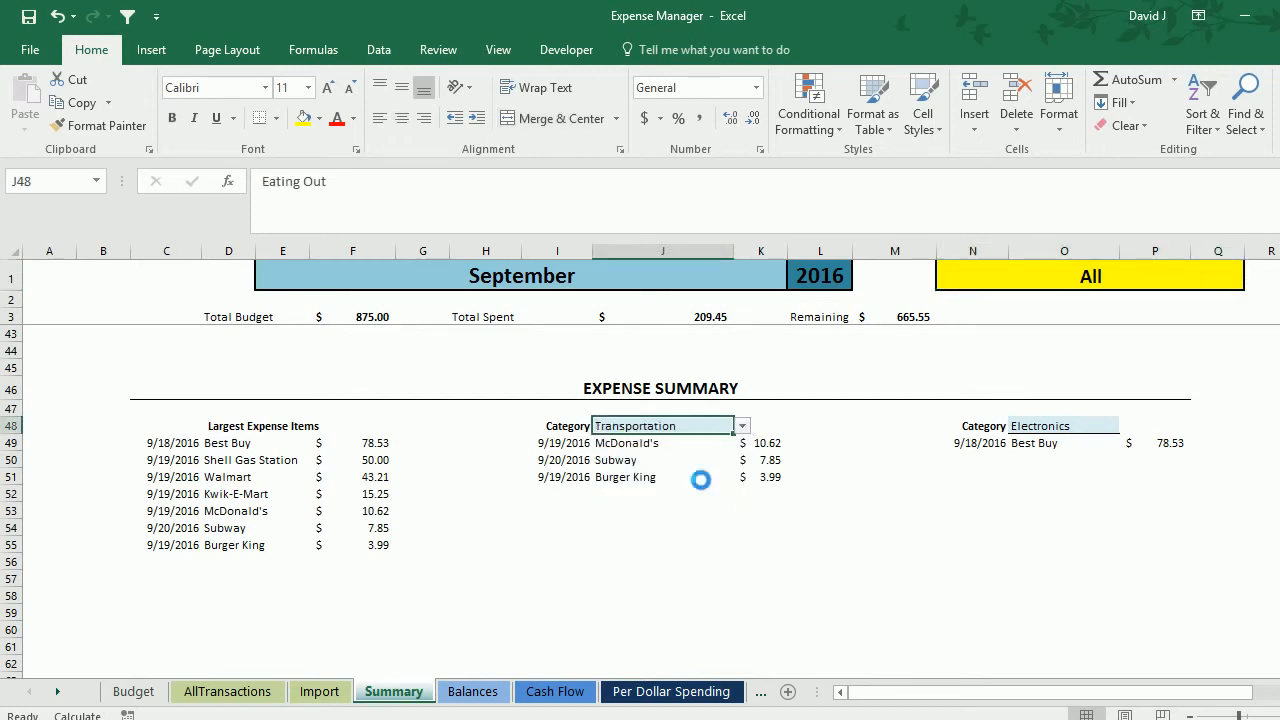
Step: Try Utilities as the Expense Summary's second category in cell O48, and finally set it to Groceries
left_click(1052, 426)
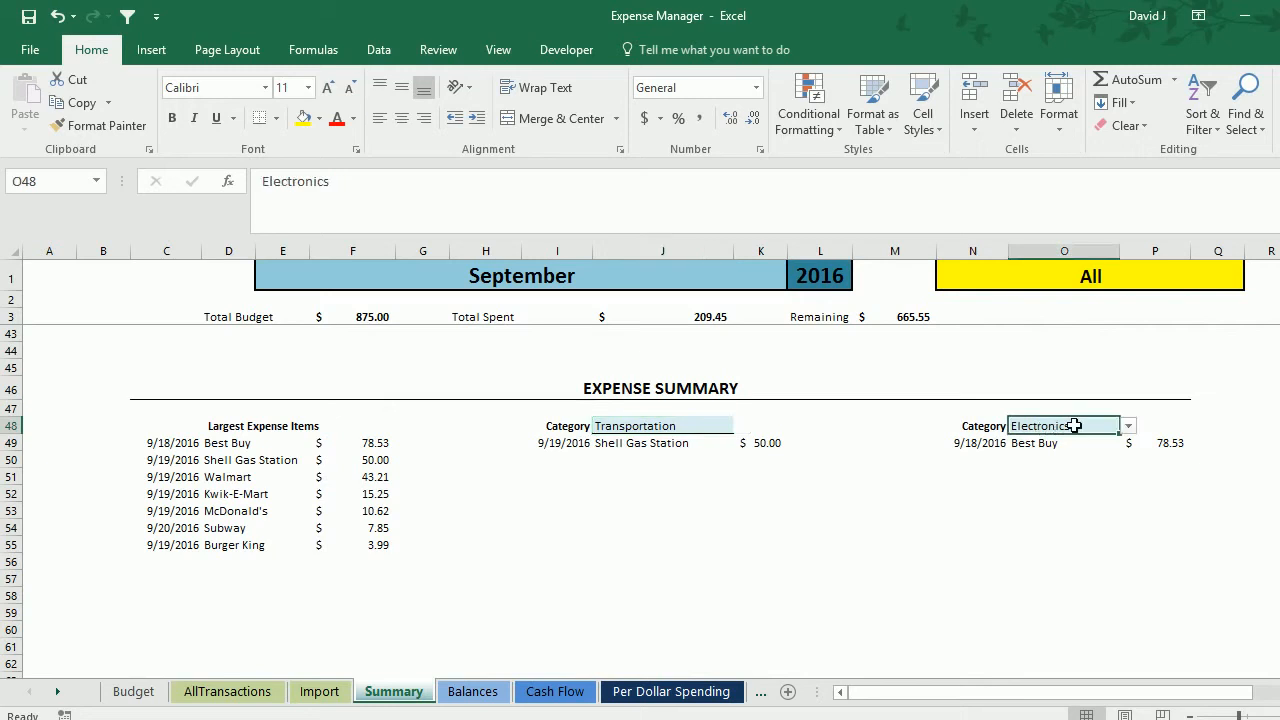
left_click(1128, 426)
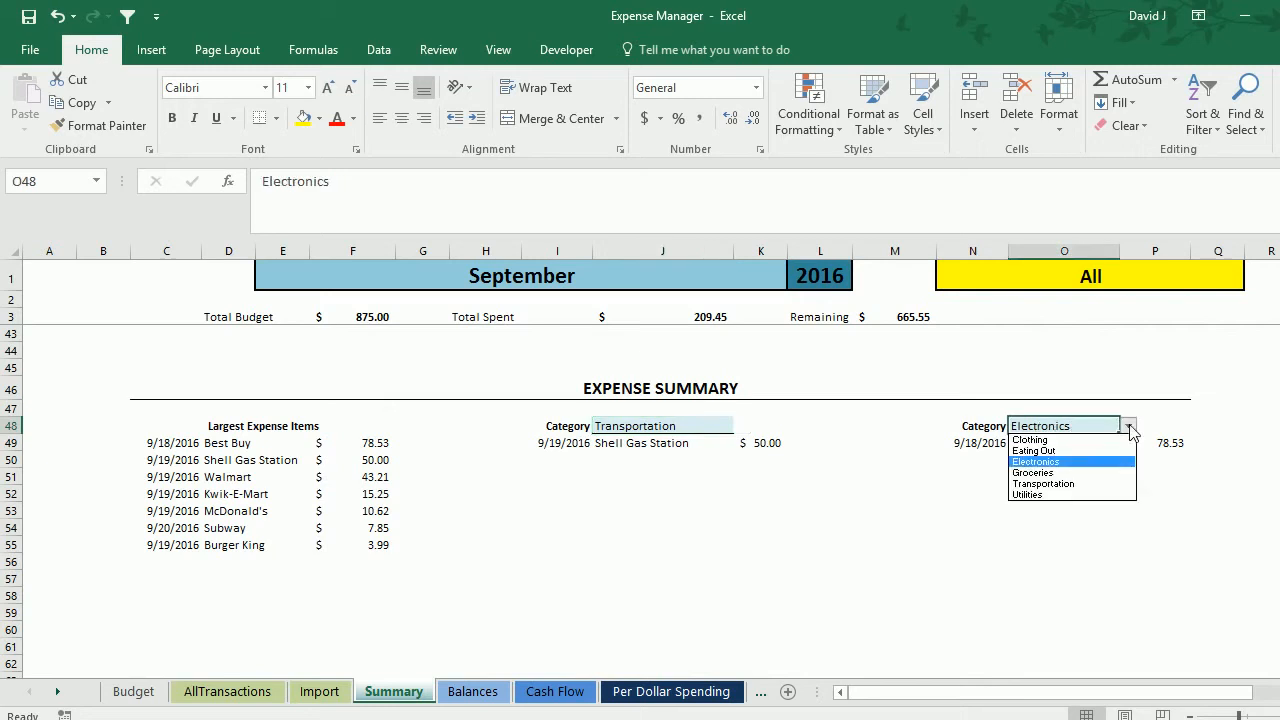
left_click(1040, 494)
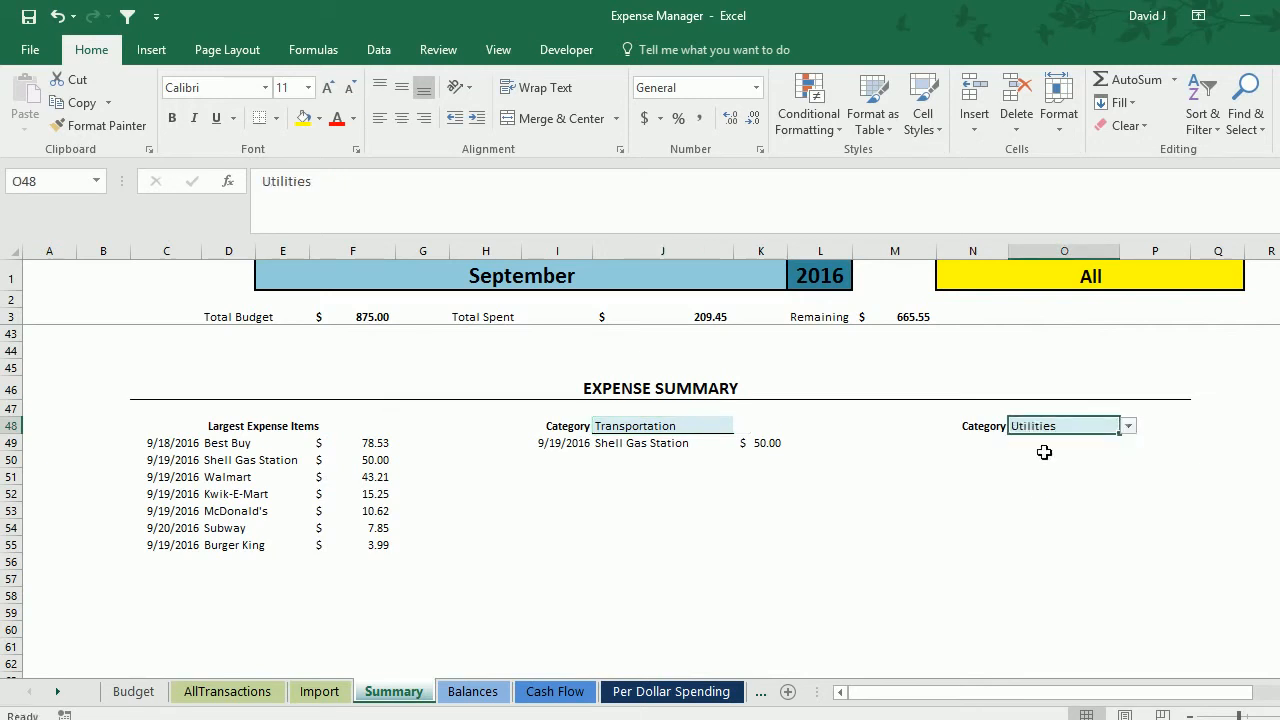
left_click(1127, 426)
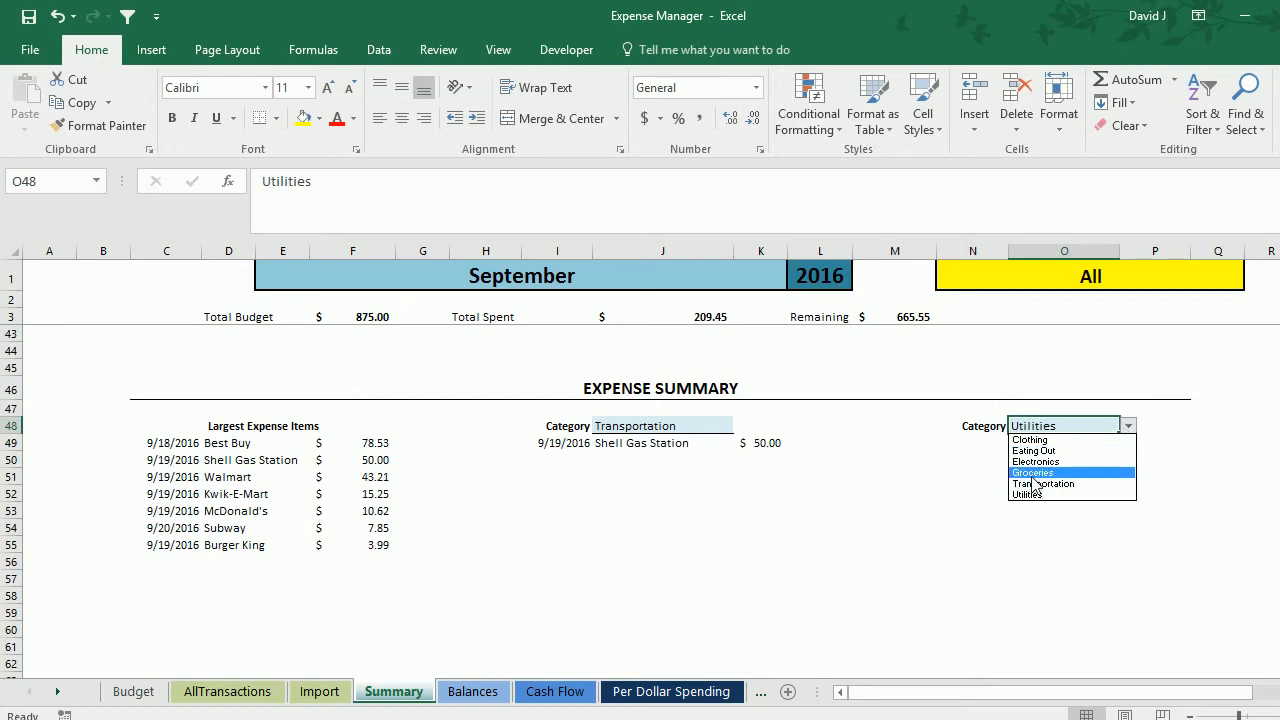
left_click(1032, 477)
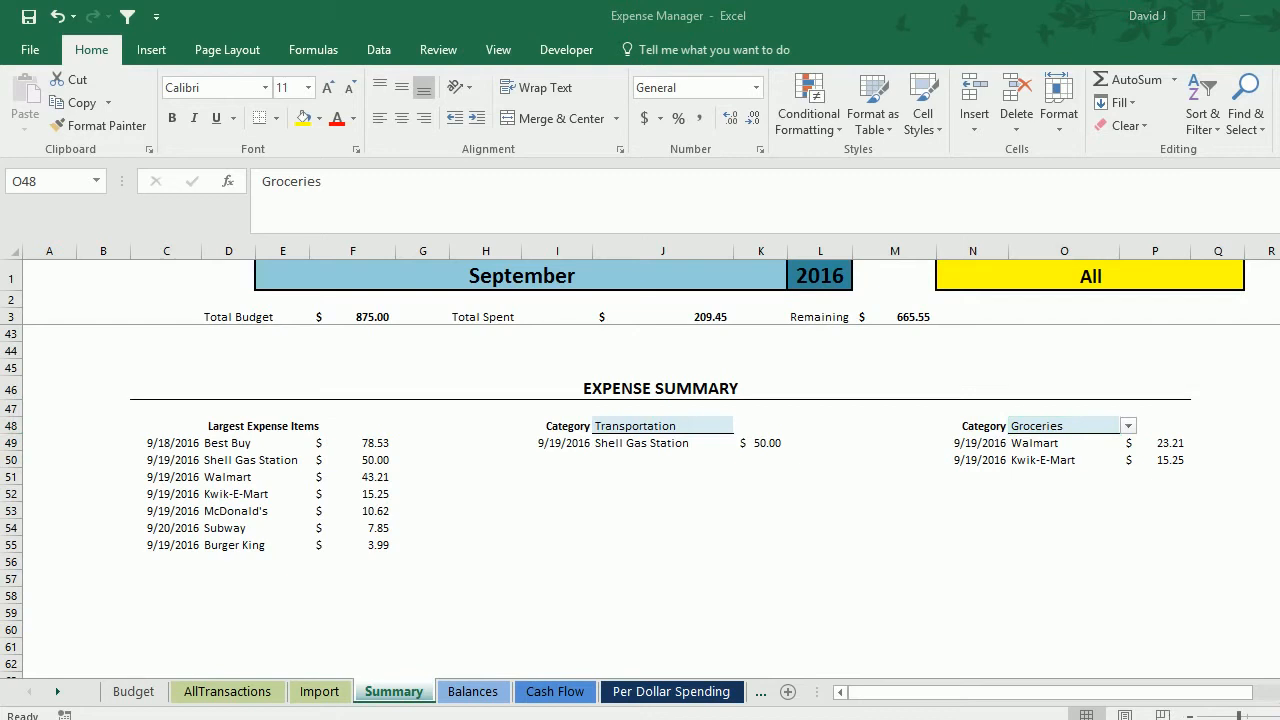
left_click(891, 663)
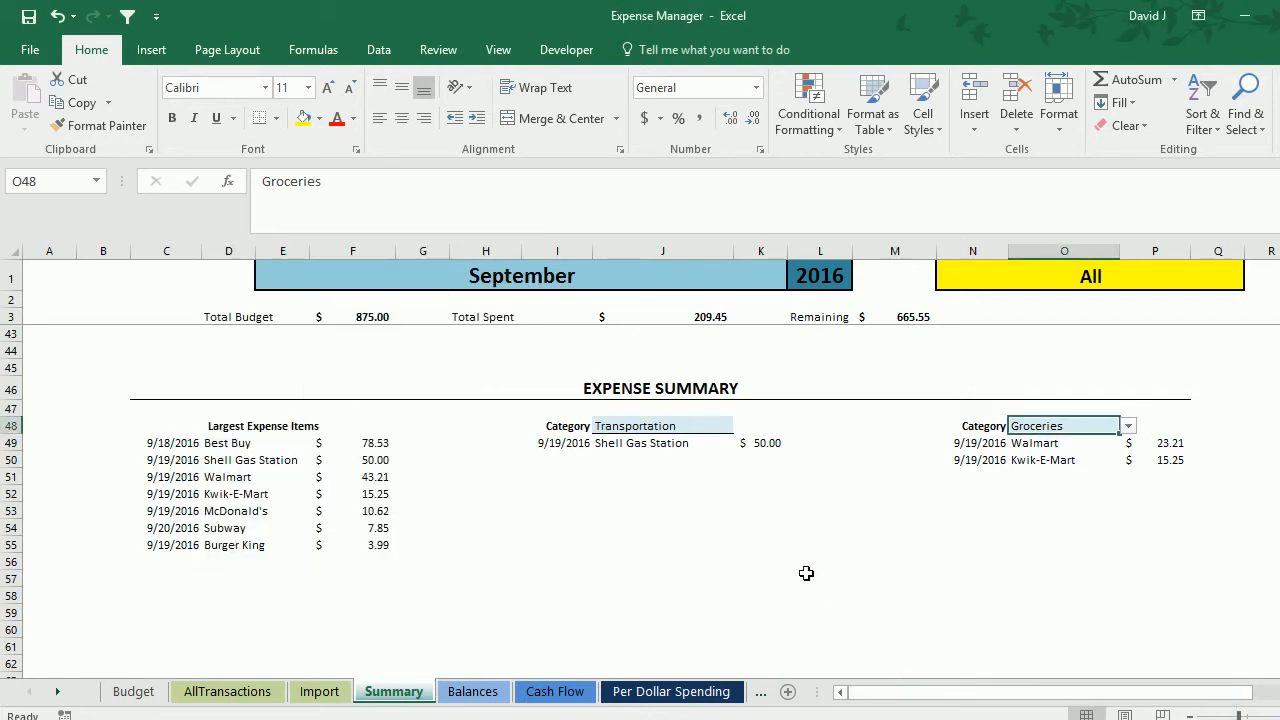
left_click(905, 663)
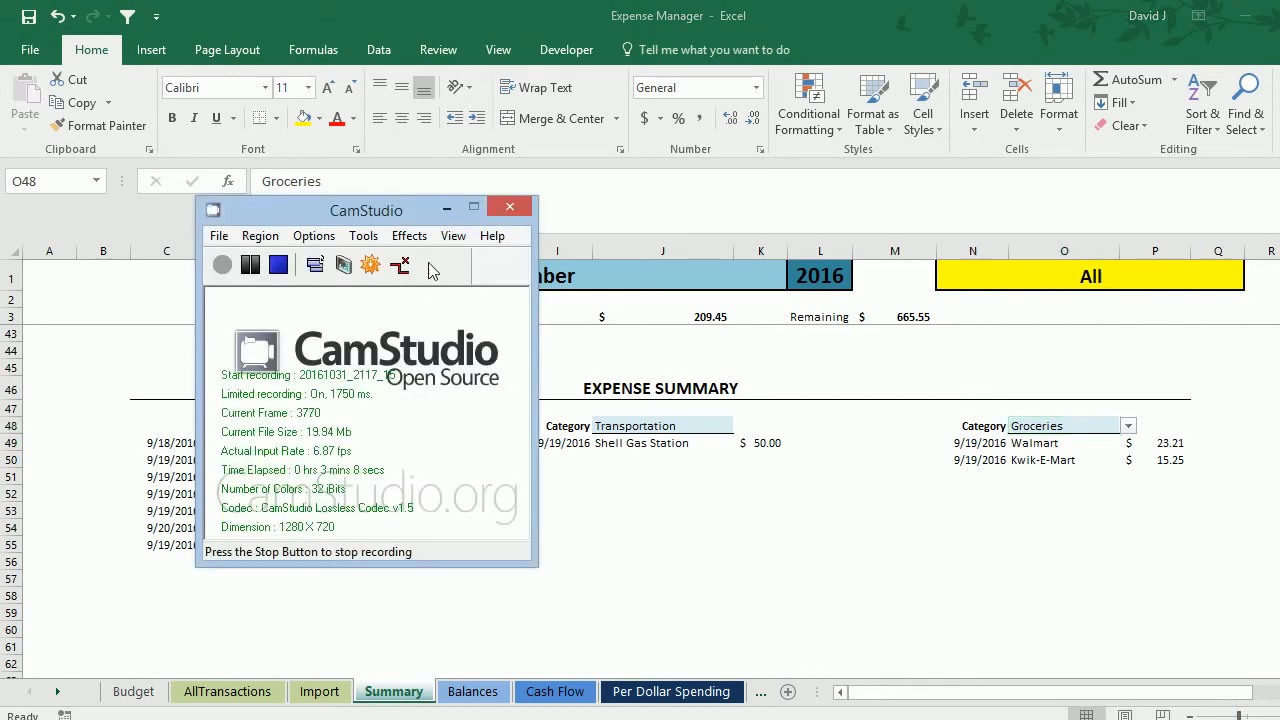
left_click(278, 264)
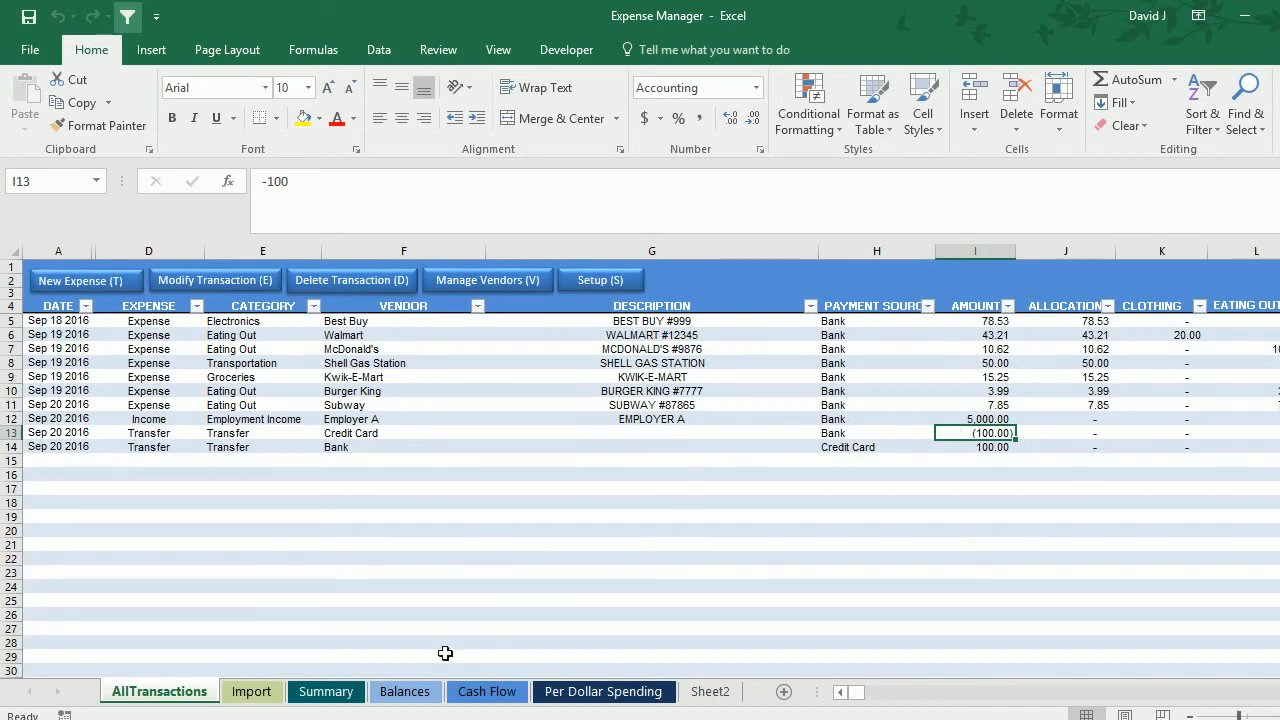
Step: Examine the Bank column on the Balances sheet, from the opening balance through the monthly balances to September 2016
left_click(421, 682)
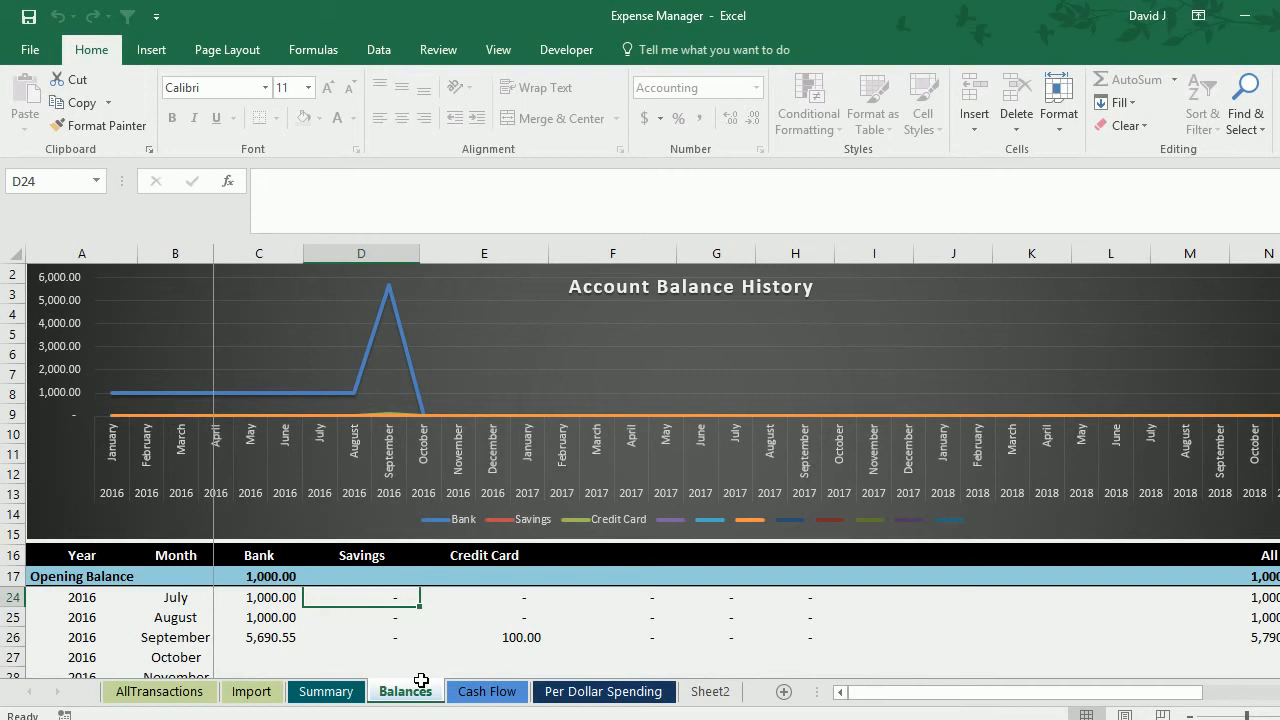
left_click(281, 572)
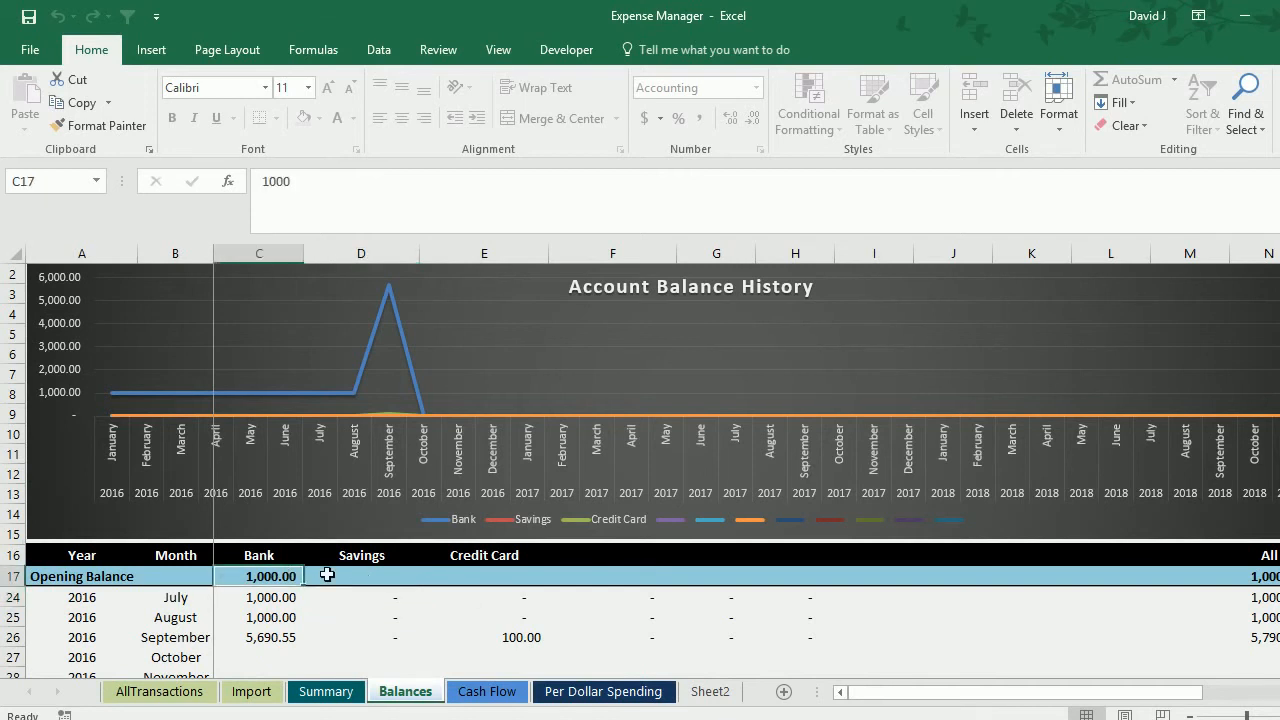
key("Down")
key("Down")
key("Down")
key("Down")
key("Down")
key("Down")
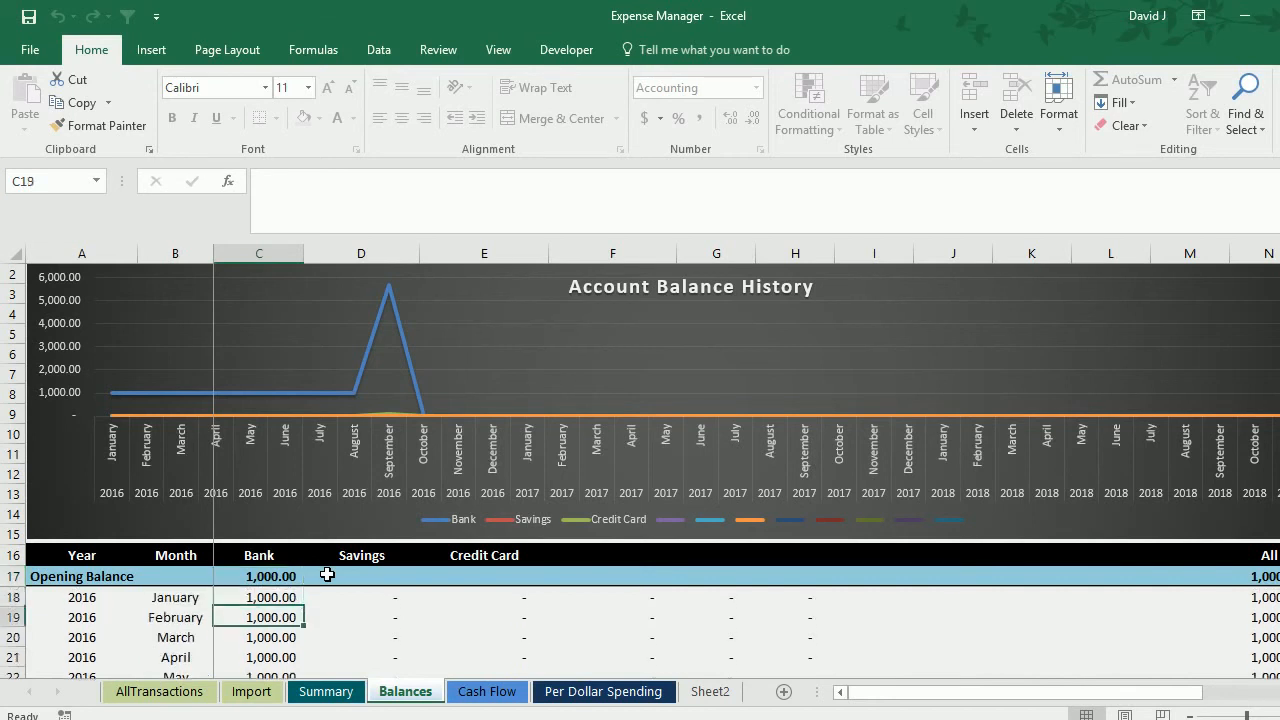
key("Down")
key("Down")
key("Down")
key("Down")
key("Down")
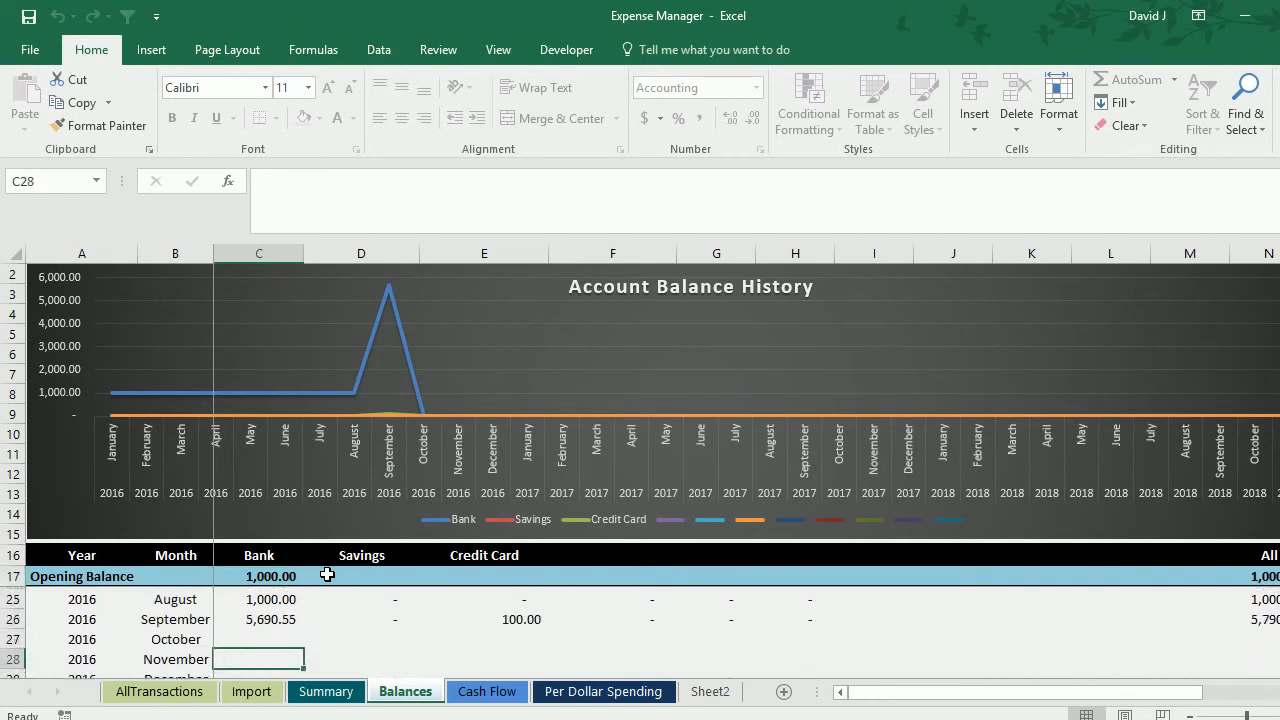
key("Up")
key("Up")
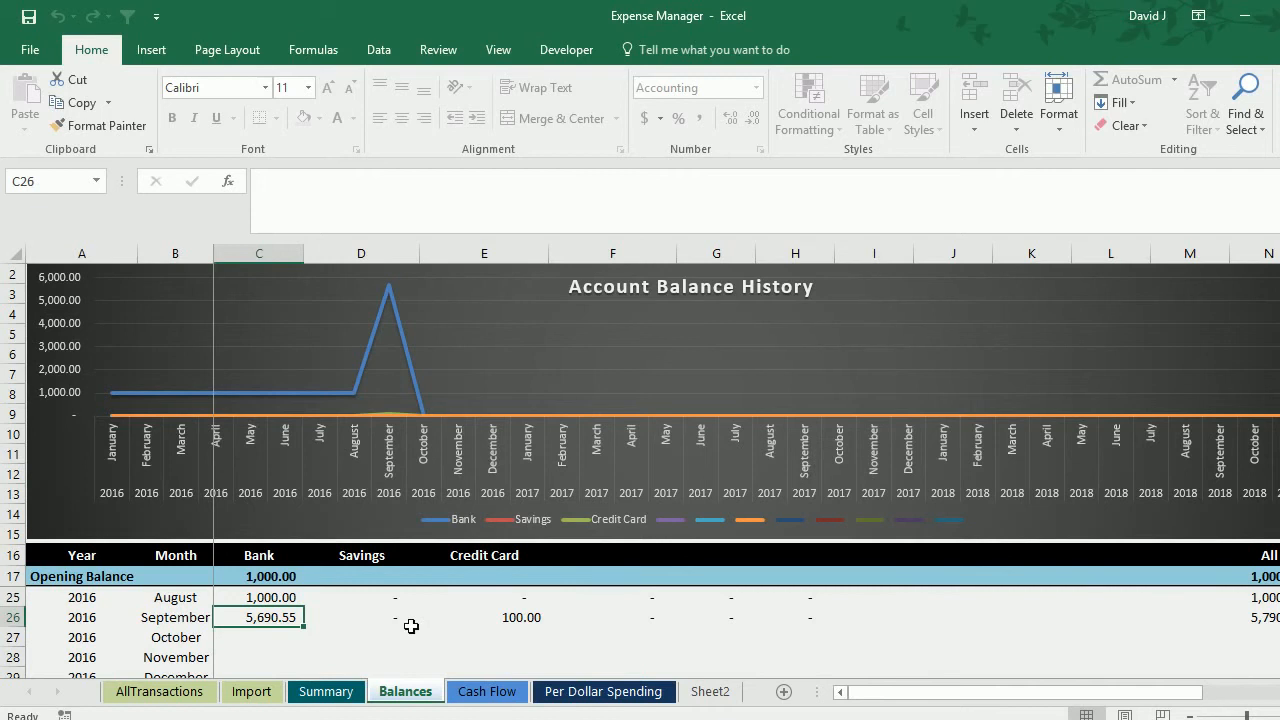
Step: Review the Essential Expenses and Discretionary Expenses categories on the Cash Flow sheet against their budgets and monthly amounts
left_click(463, 686)
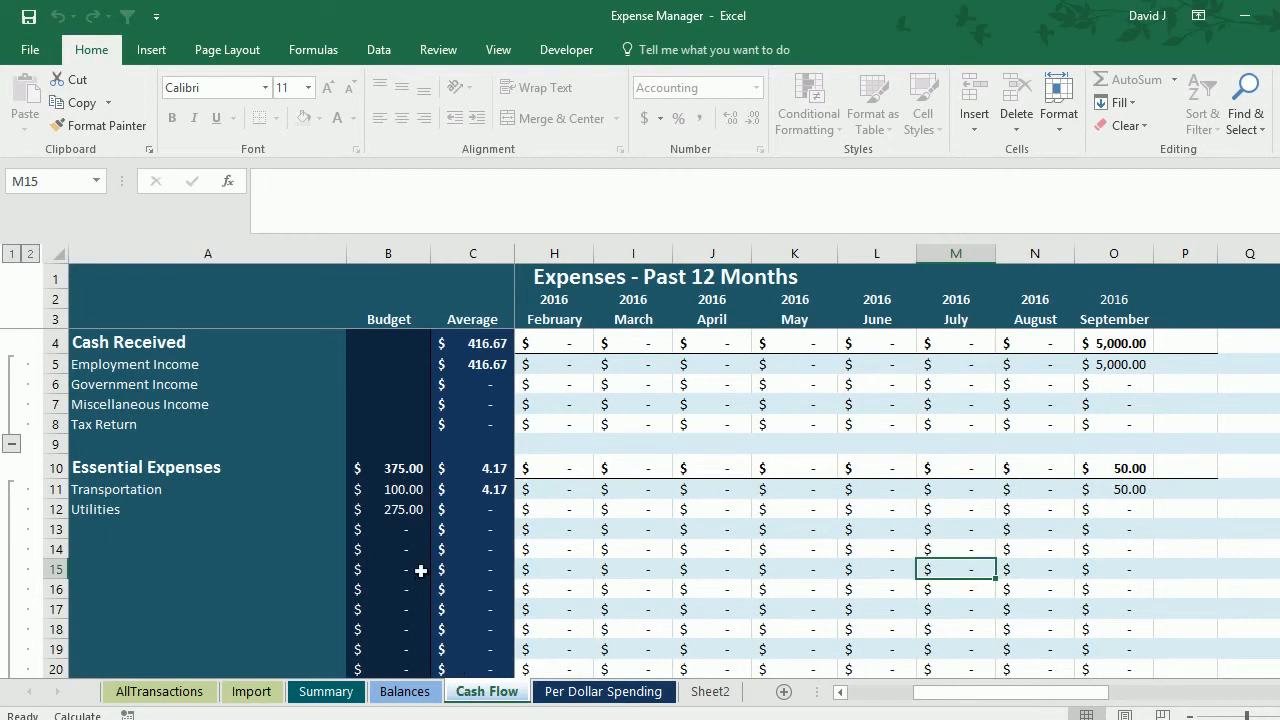
left_click(236, 493)
left_click(236, 508)
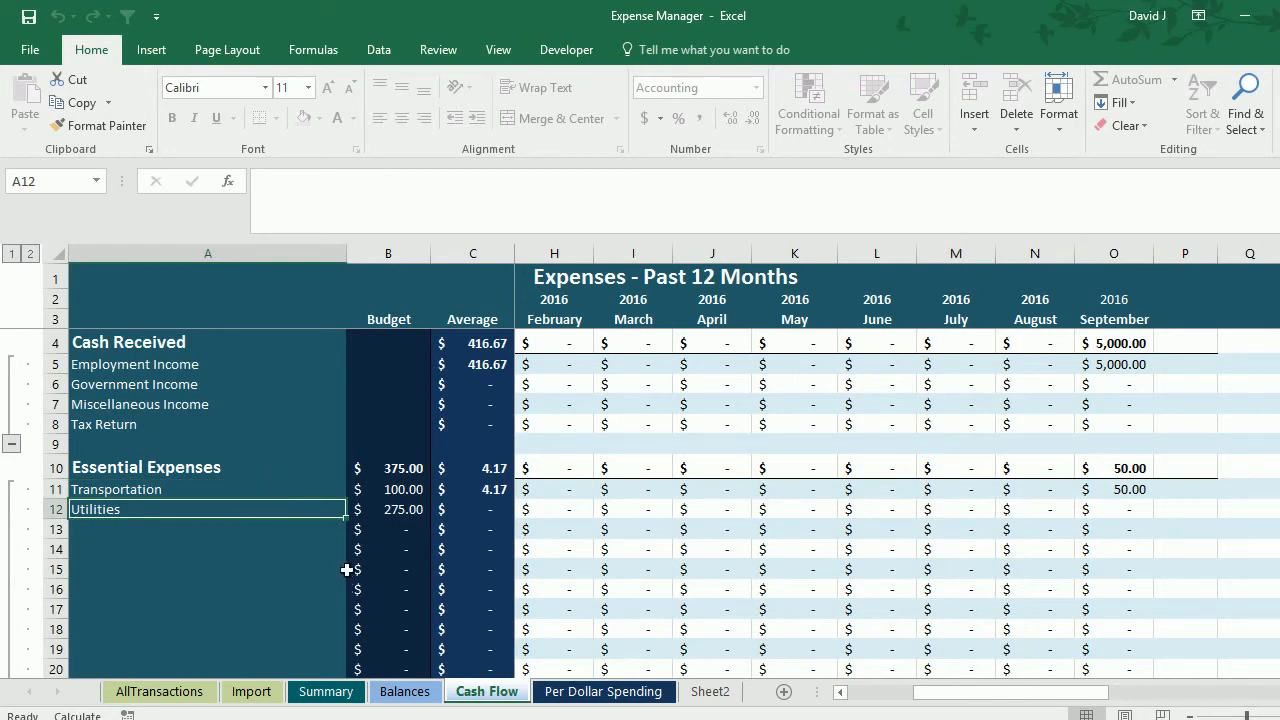
left_click(232, 466)
scroll(261, 523, "down", 3)
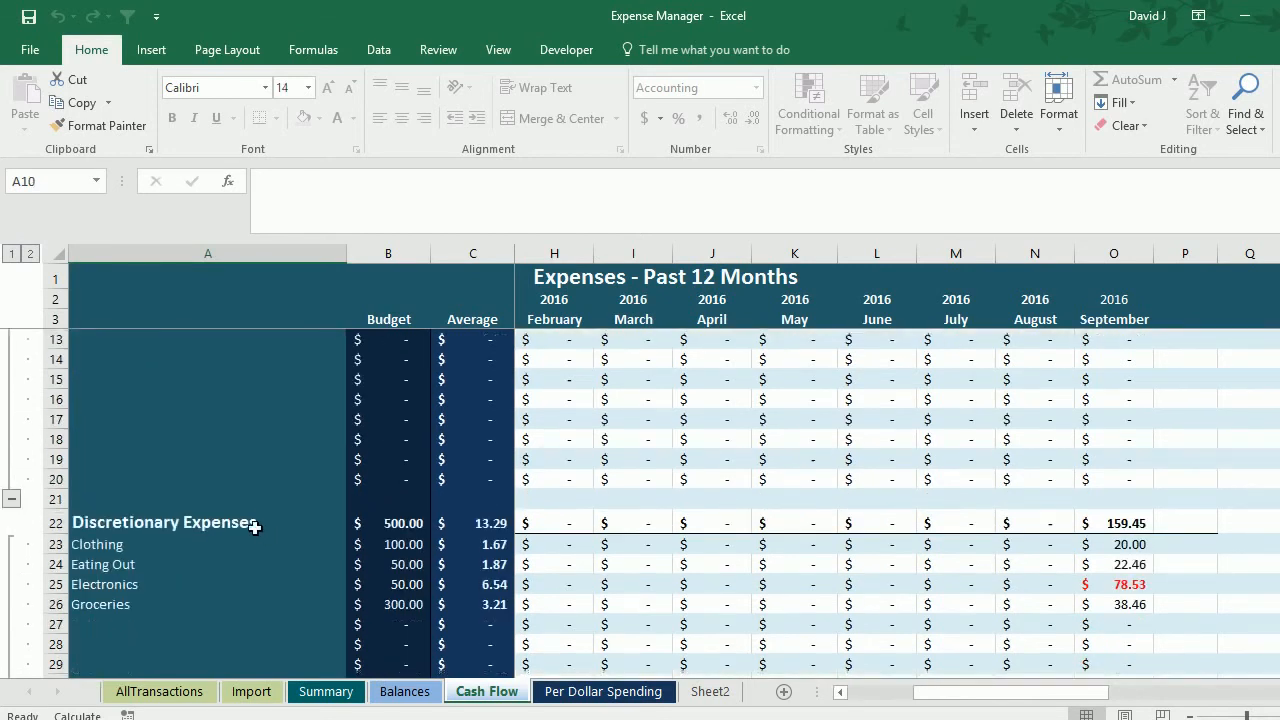
Step: Review the Discretionary Expenses and One-Time Expenses sections on the Cash Flow sheet
left_click(255, 527)
scroll(255, 527, "down", 5)
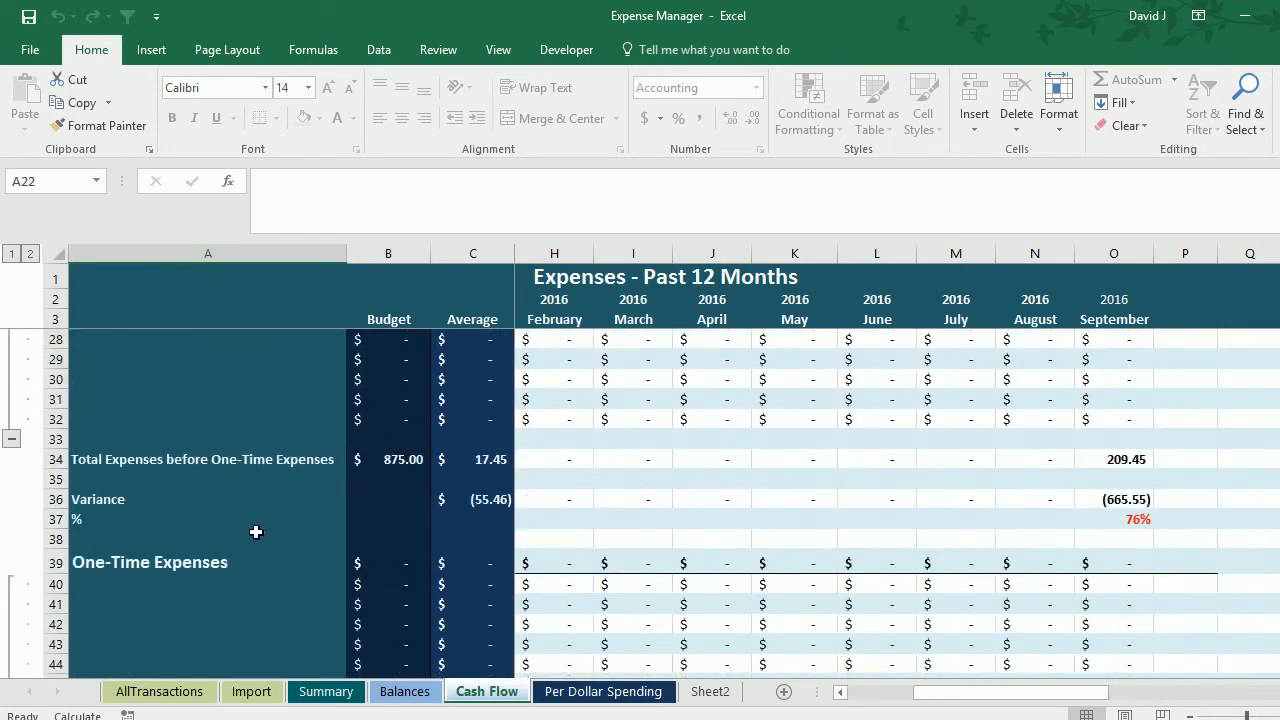
left_click(241, 559)
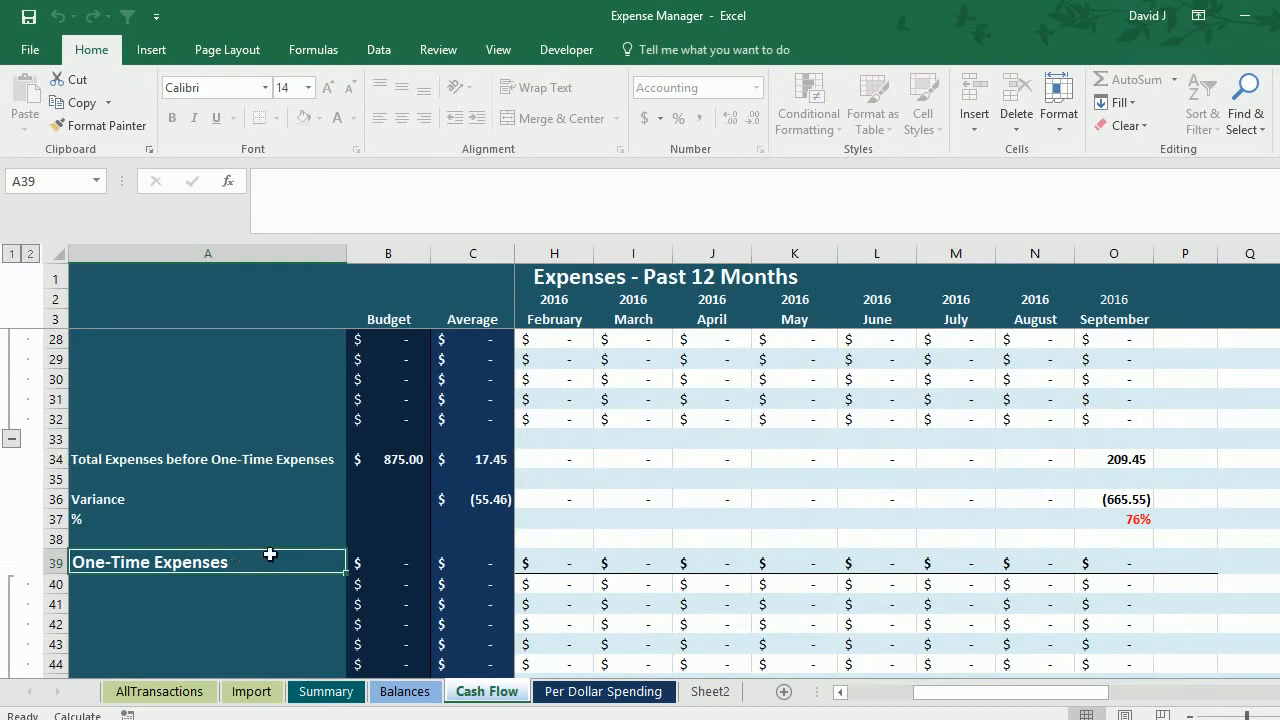
scroll(269, 554, "up", 3)
scroll(269, 554, "up", 3)
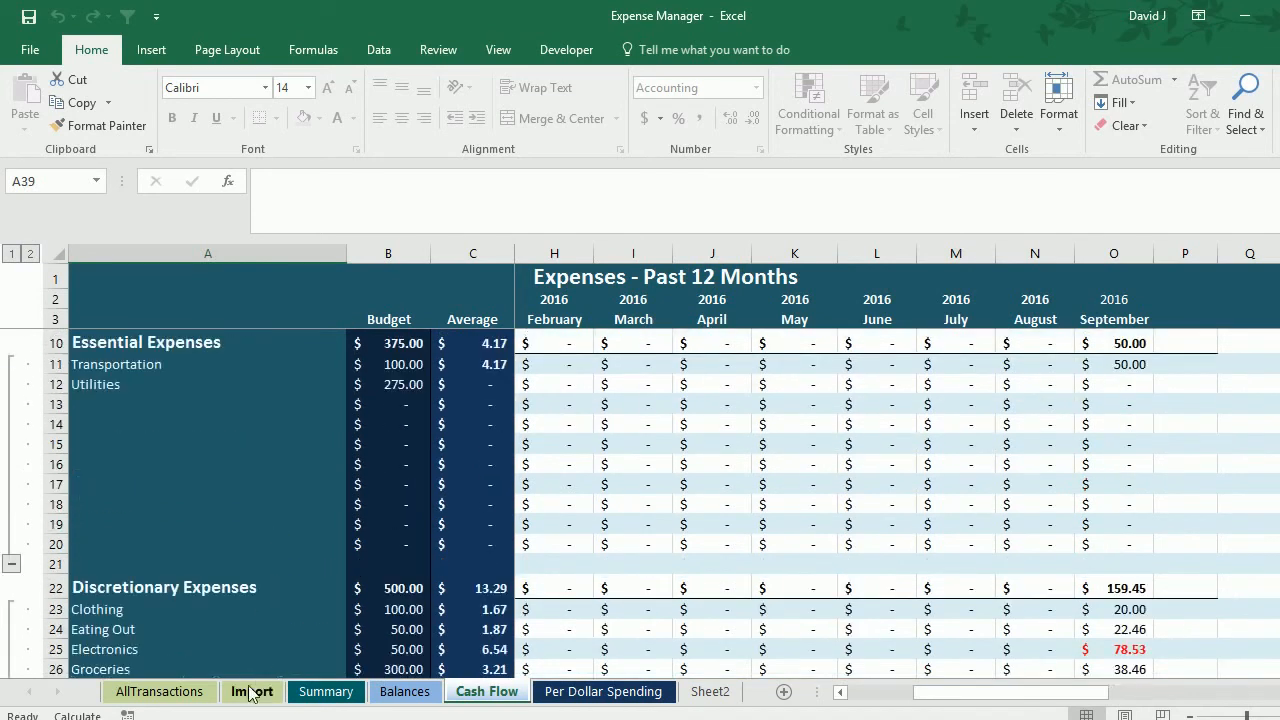
Step: From the AllTransactions sheet's Setup, open the expense categories manager and check the budget category options for the Clothing type
left_click(162, 692)
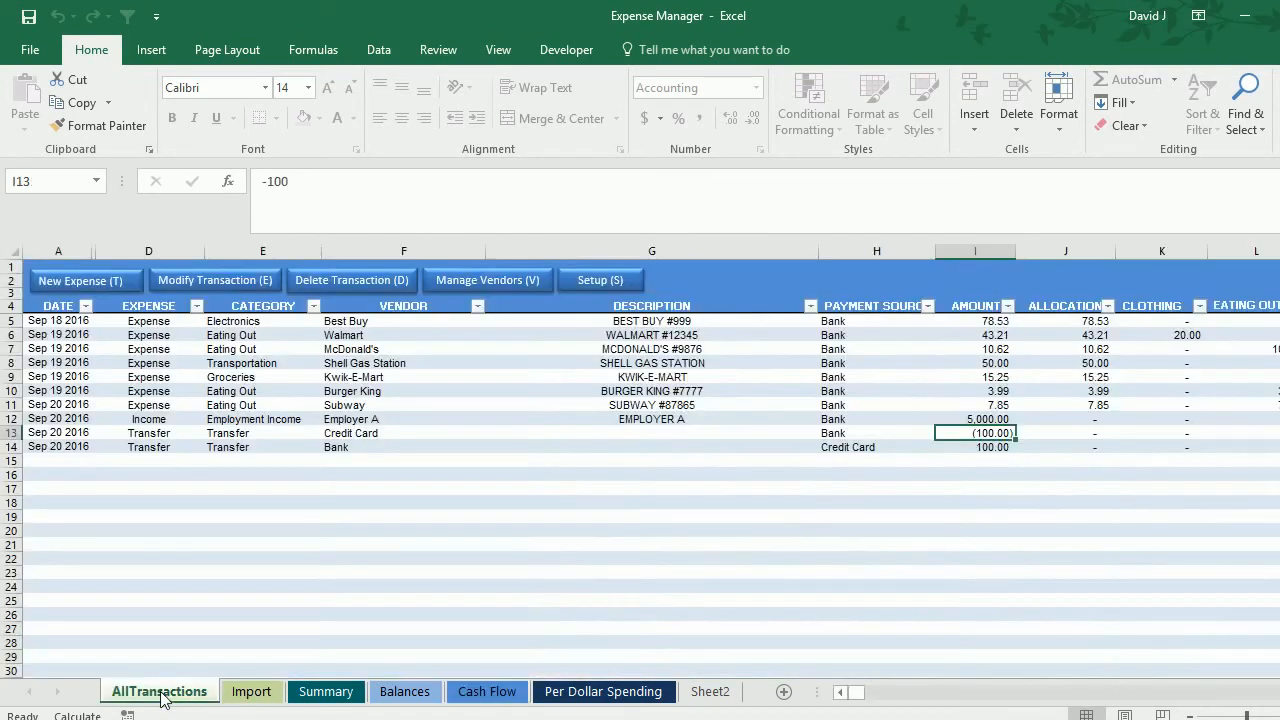
left_click(583, 280)
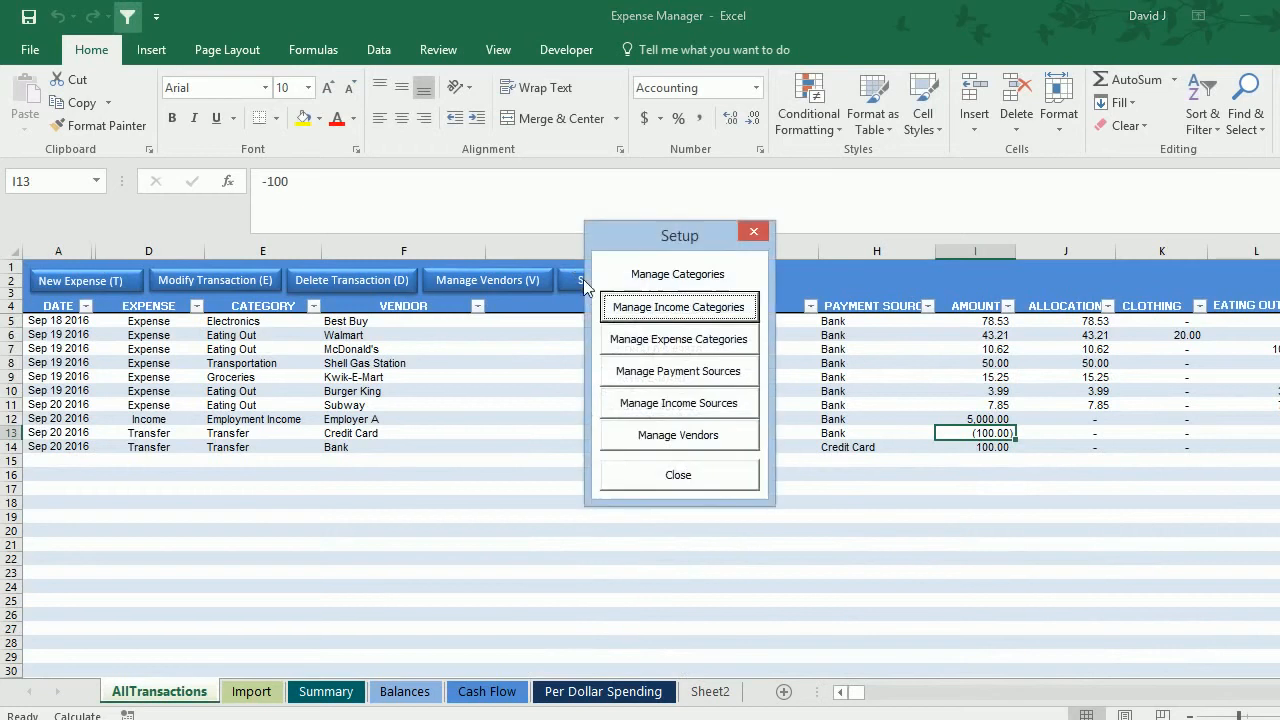
left_click(655, 344)
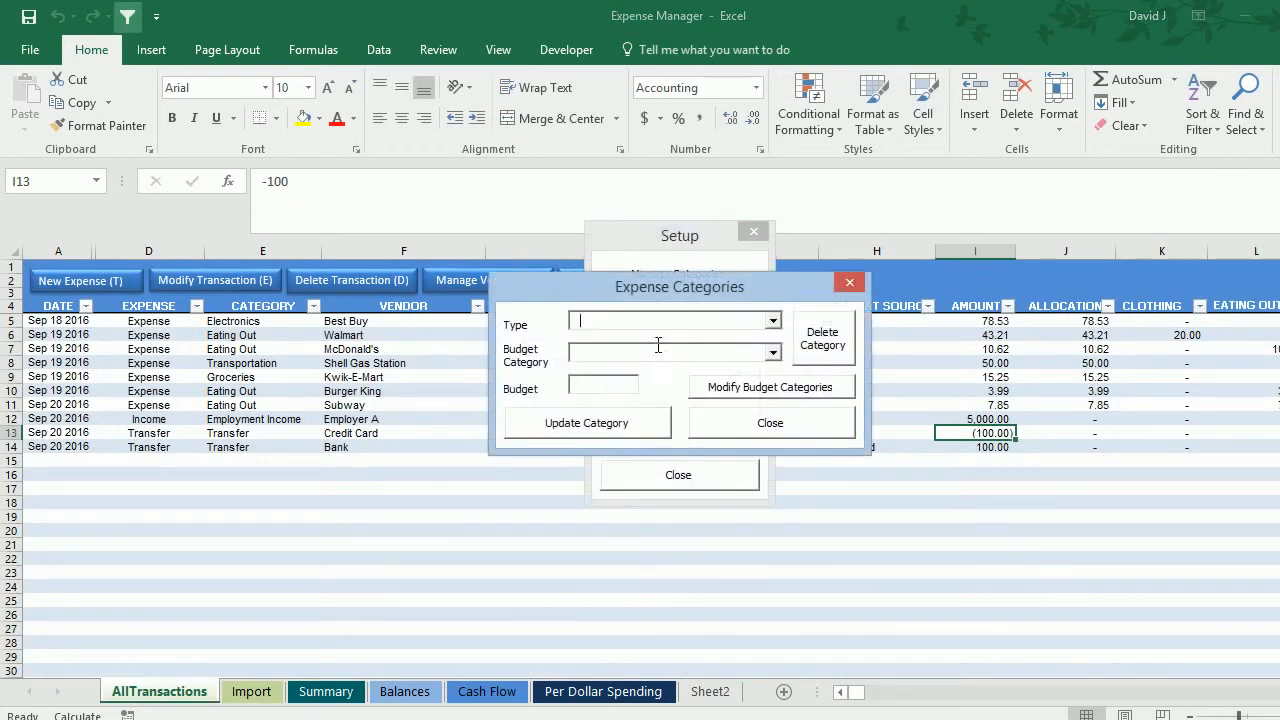
left_click(773, 321)
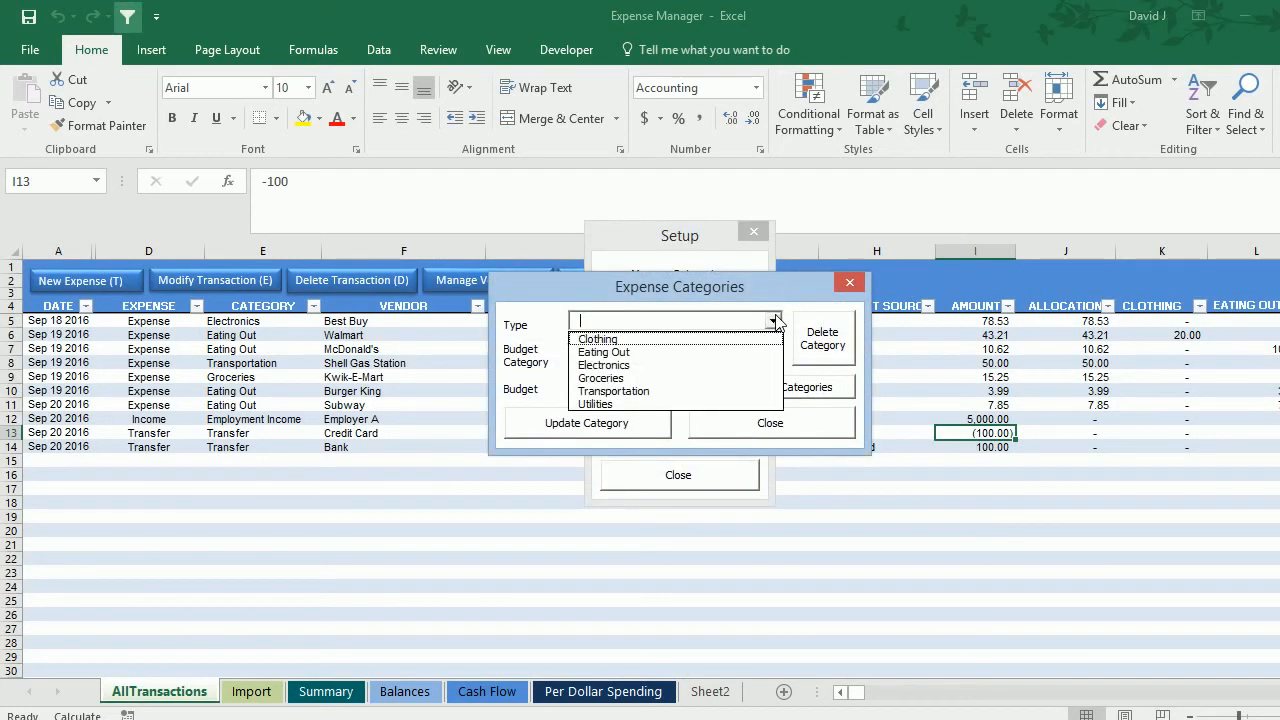
left_click(626, 340)
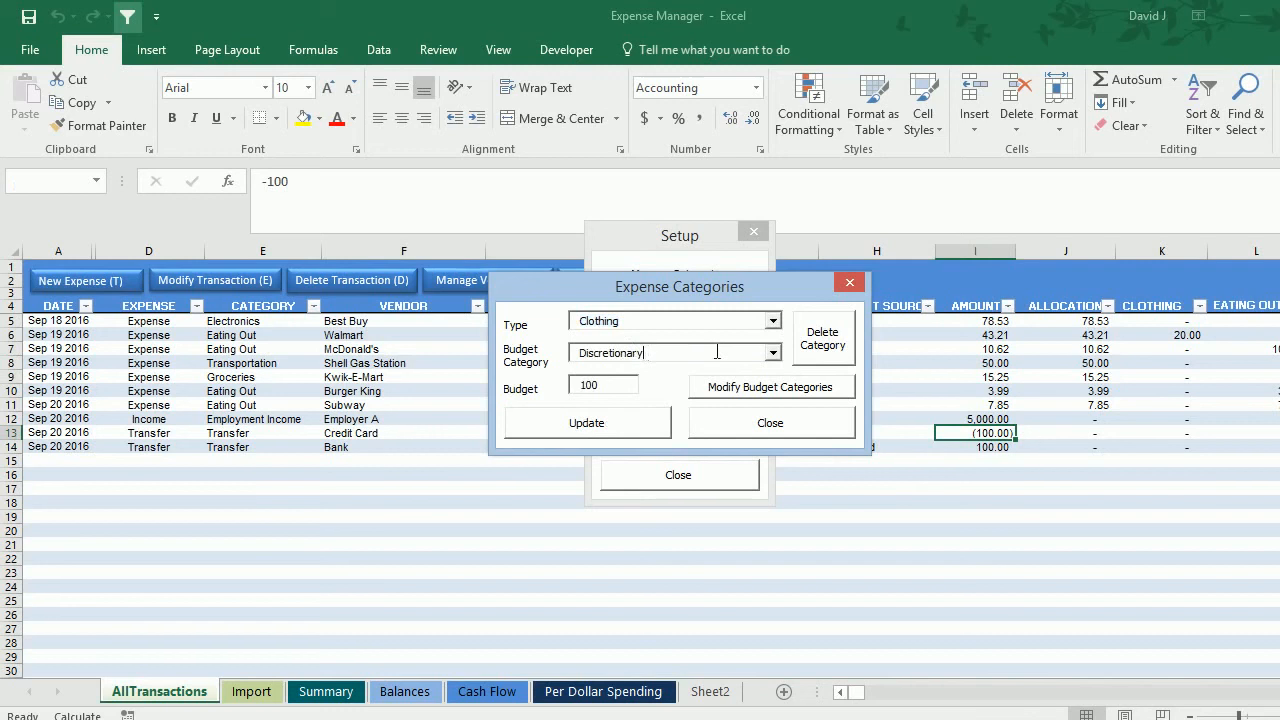
left_click(774, 356)
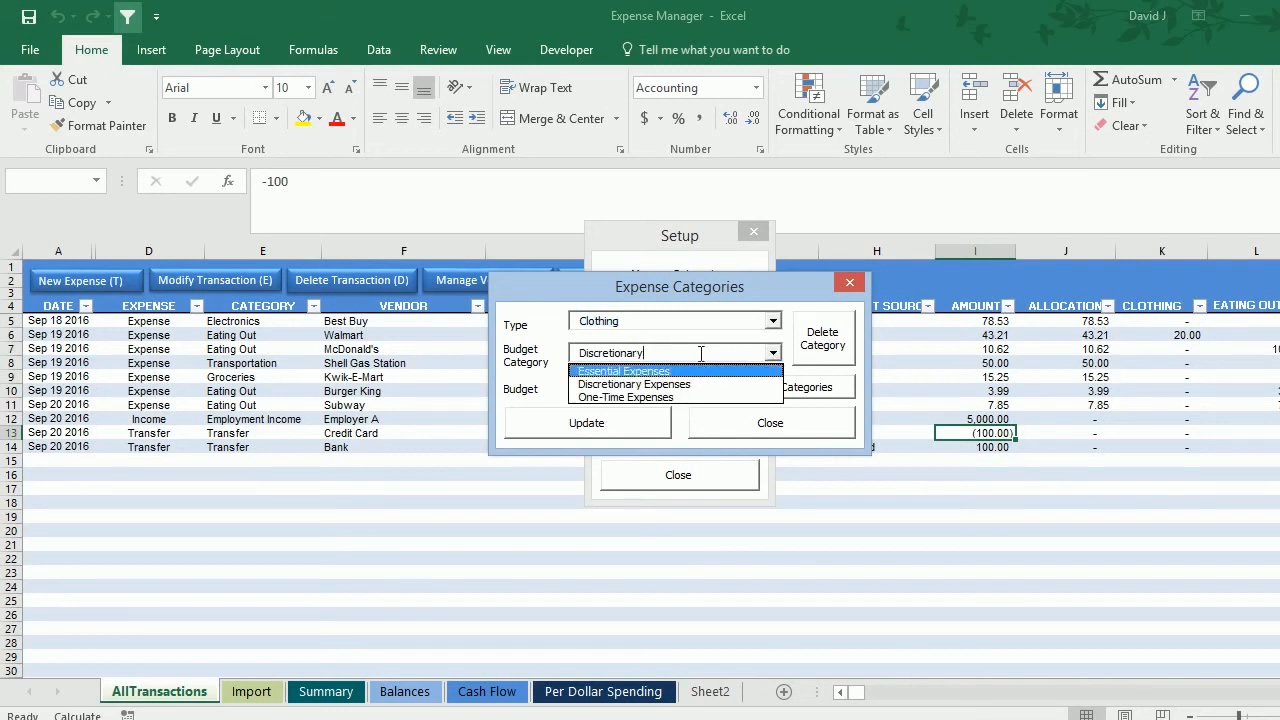
left_click(701, 354)
Step: Check the Groceries type's budget settings and the editable budget category names, and close the setup dialogs without changes
left_click(773, 321)
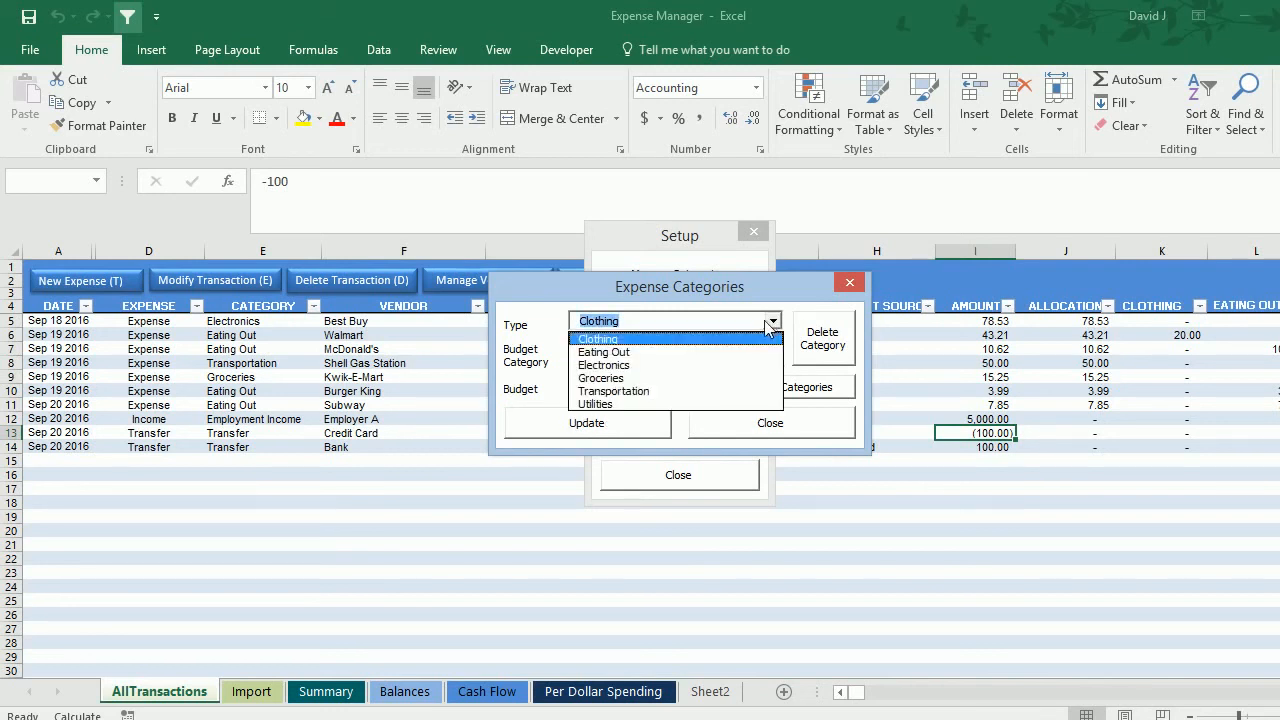
left_click(714, 379)
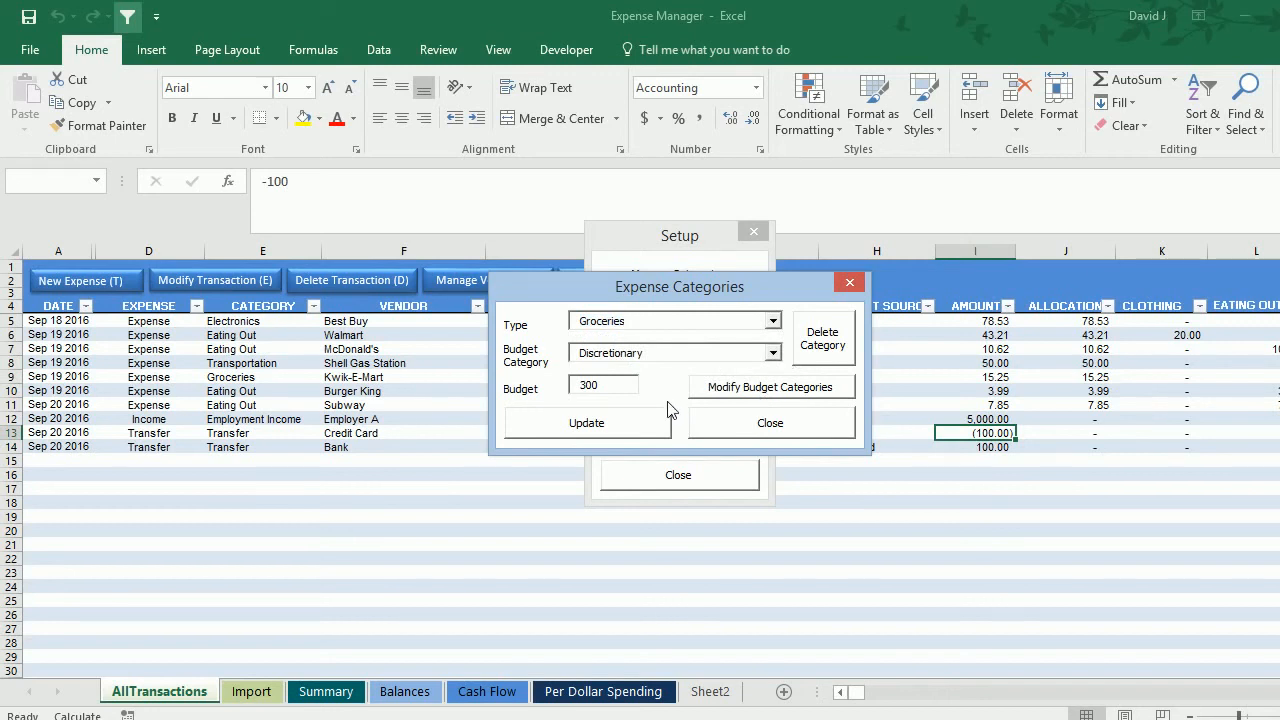
left_click(731, 389)
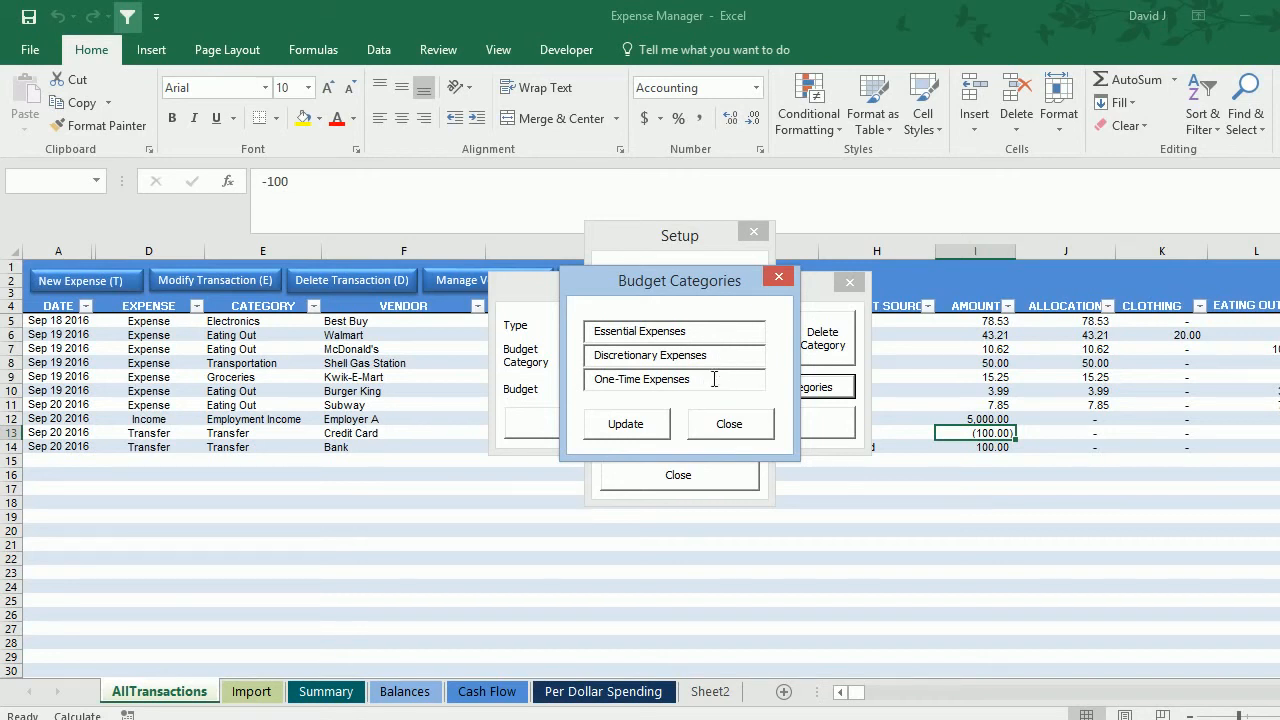
left_click(760, 427)
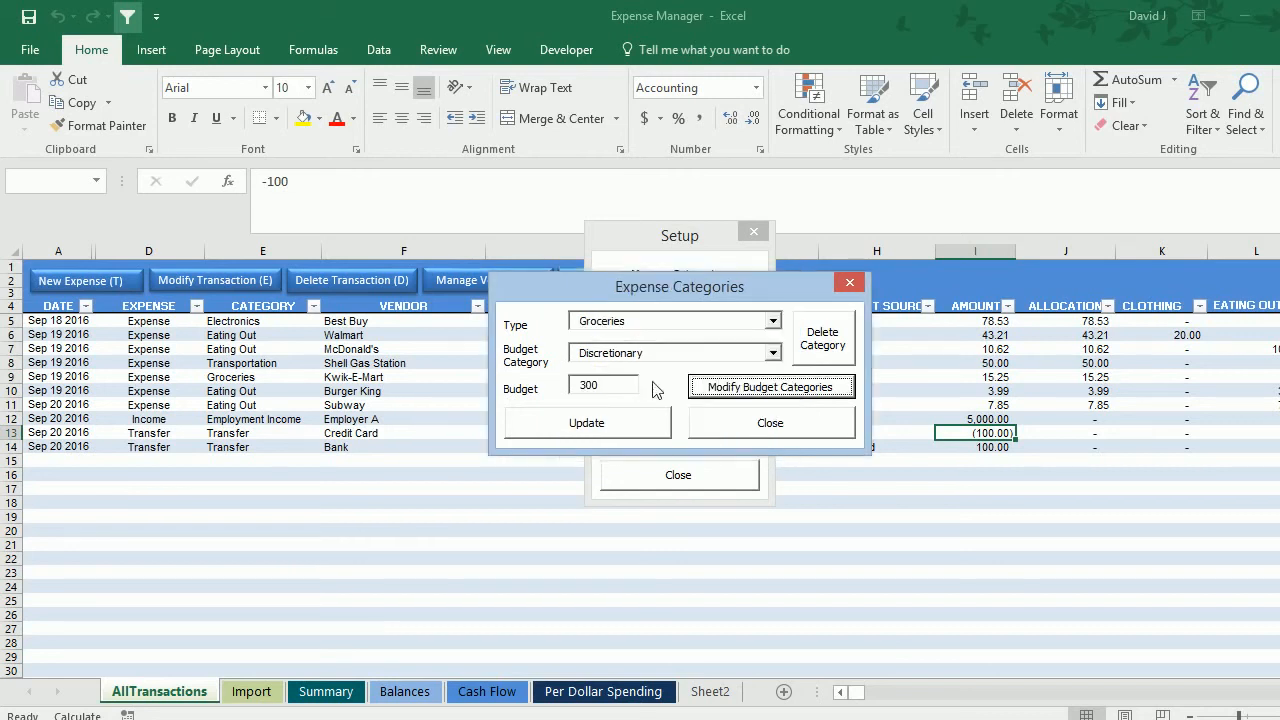
left_click(773, 355)
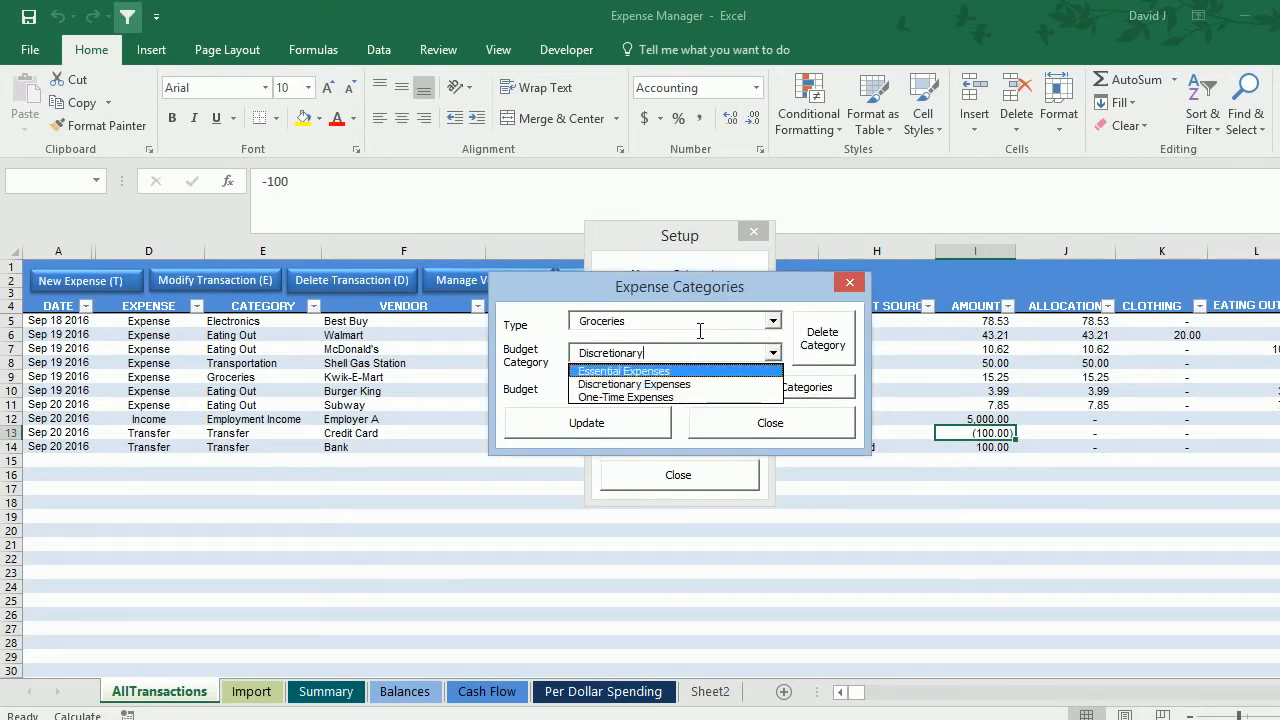
left_click(700, 330)
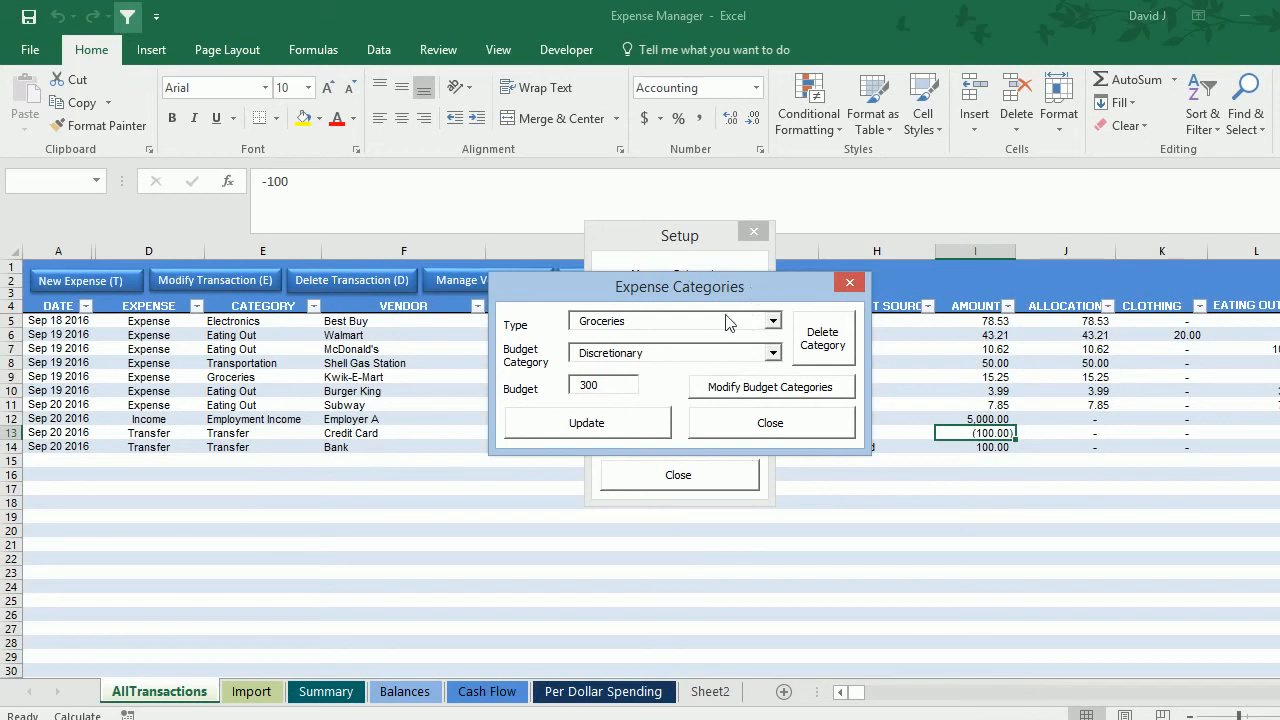
left_click(752, 432)
left_click(700, 480)
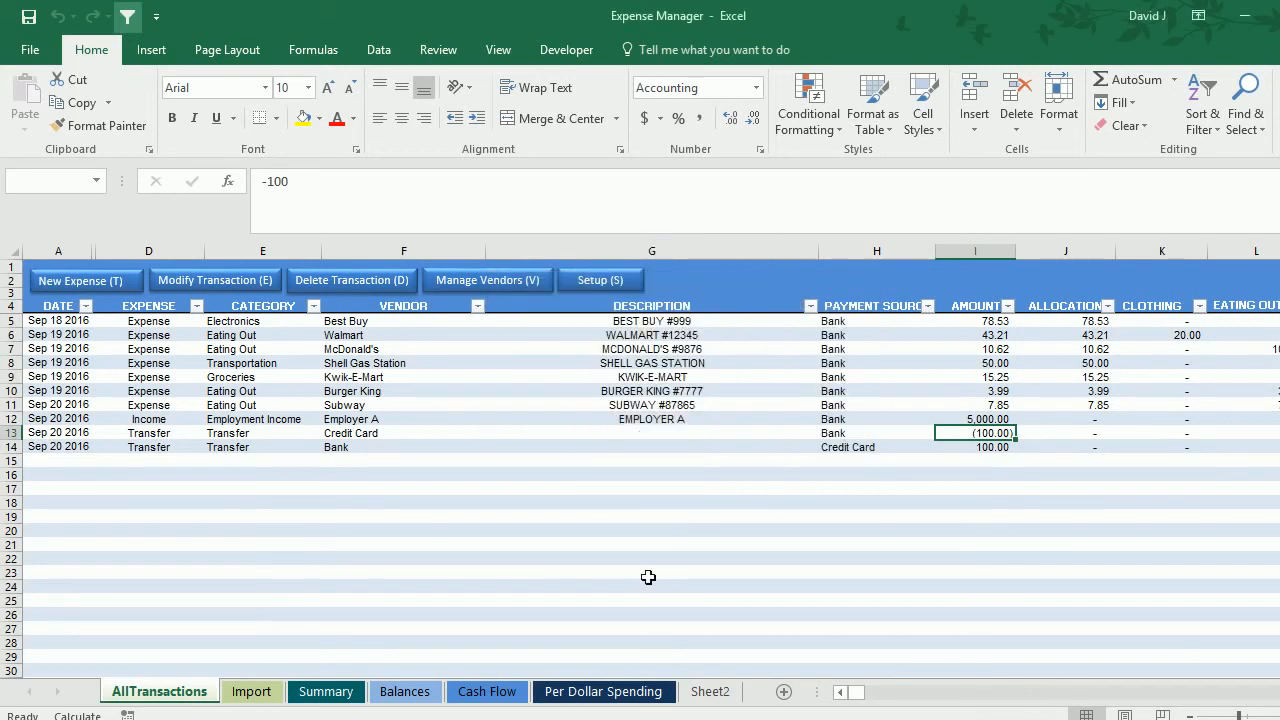
Step: On the Cash Flow sheet, compare essential and discretionary budgets with monthly spending, ending at September's Electronics amount
left_click(489, 689)
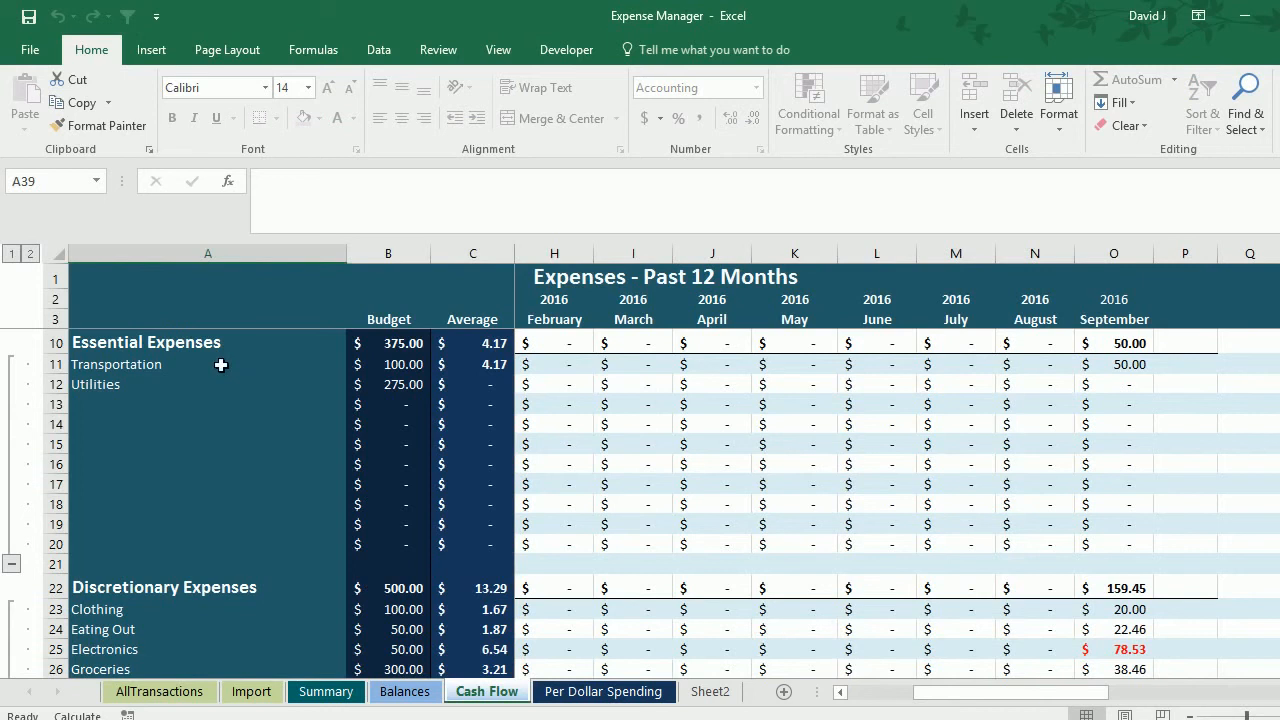
left_click(221, 365)
left_click(221, 385)
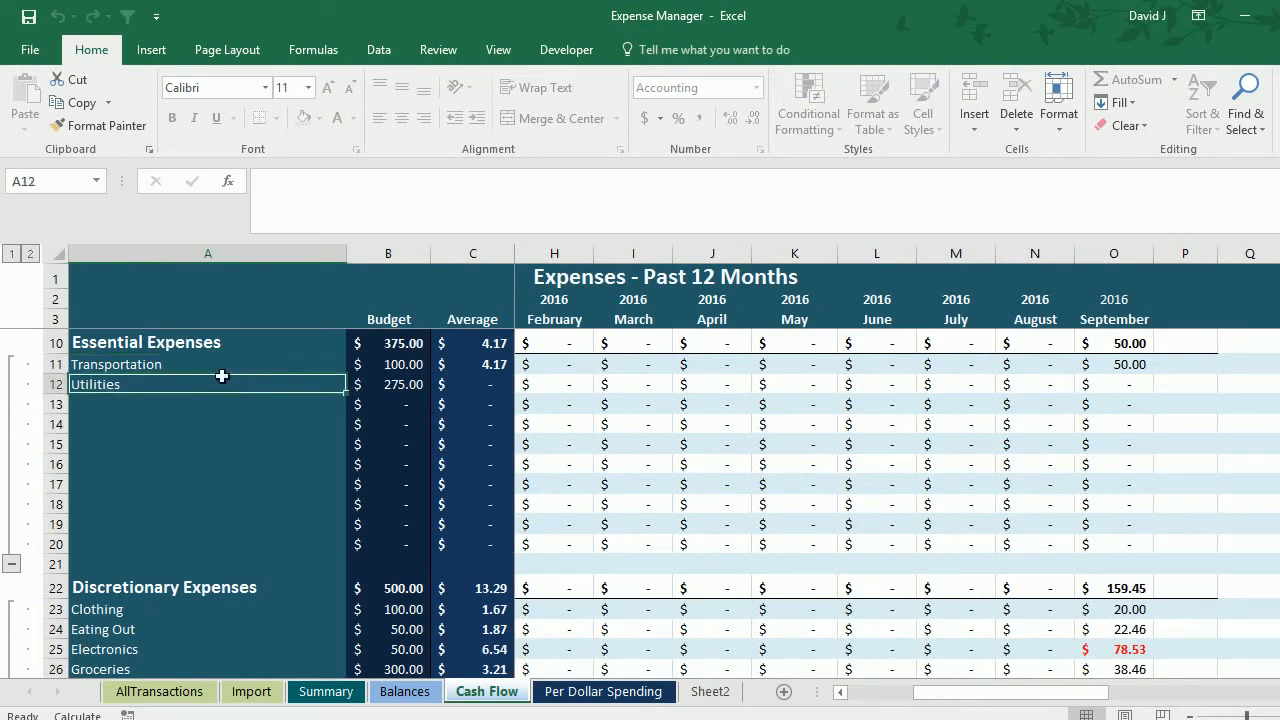
scroll(222, 434, "down", 2)
scroll(222, 434, "down", 1)
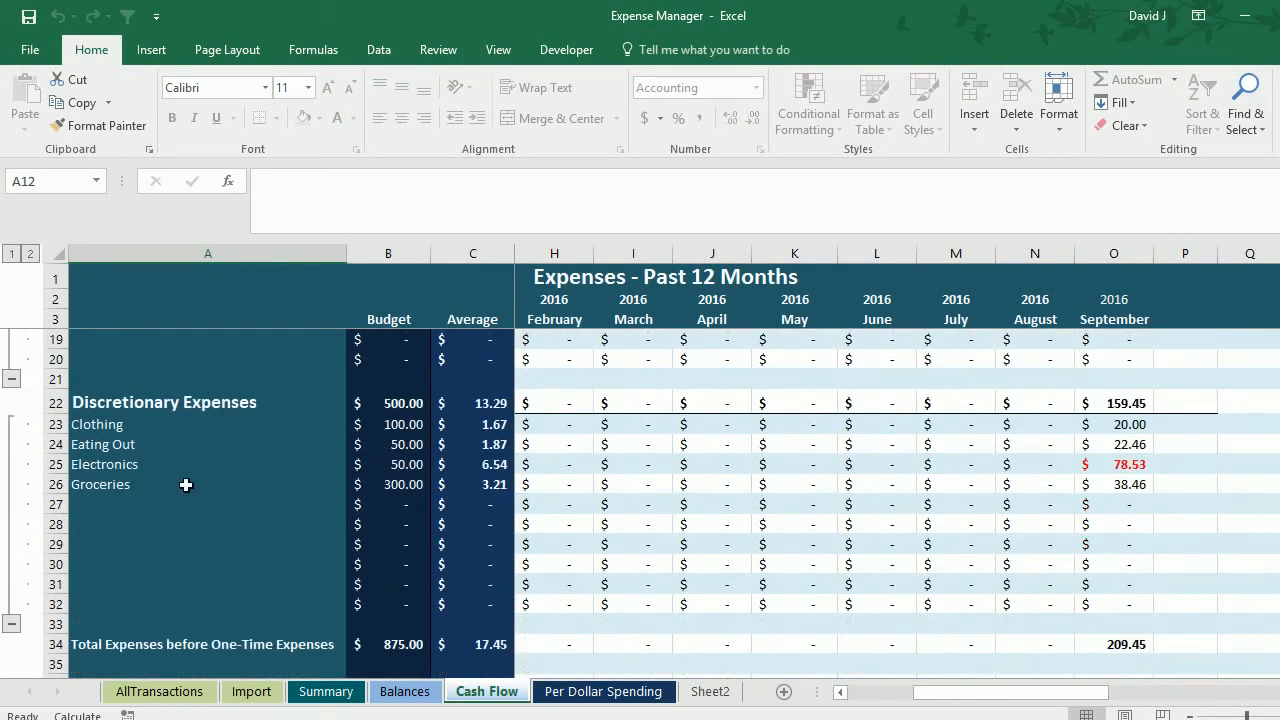
scroll(460, 451, "up", 5)
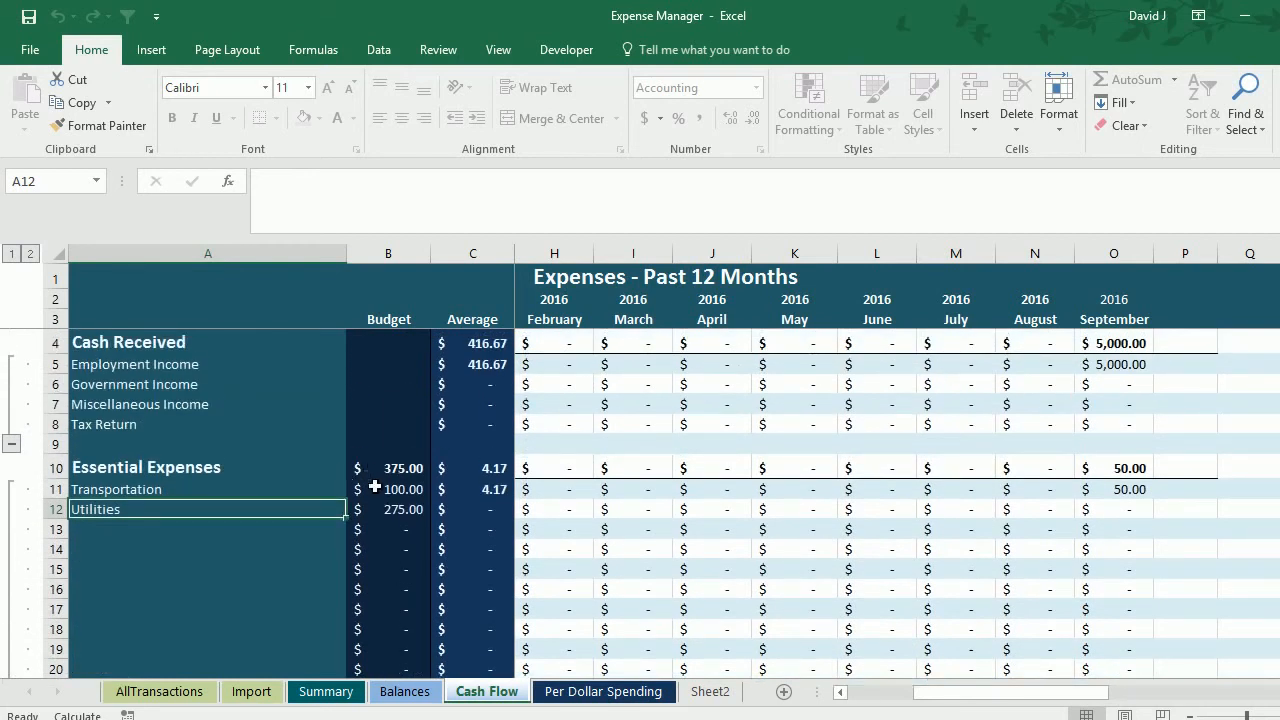
scroll(757, 528, "down", 3)
scroll(807, 527, "down", 1)
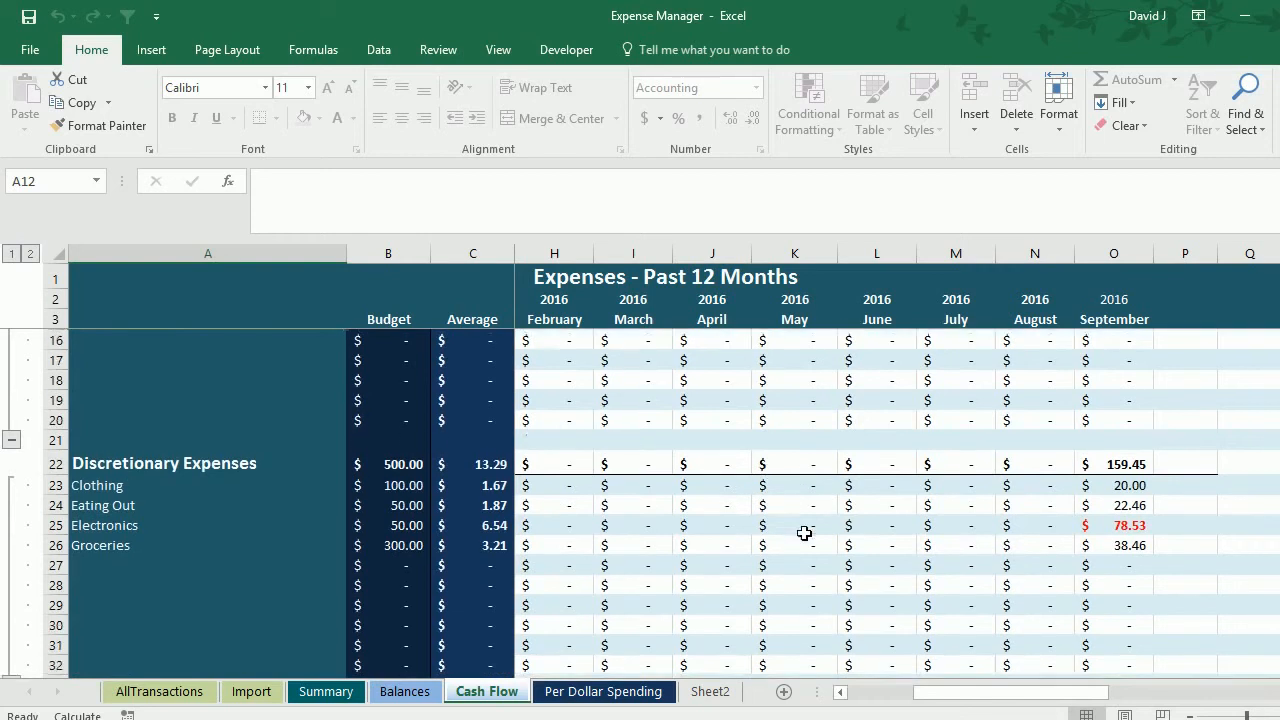
left_click(1106, 524)
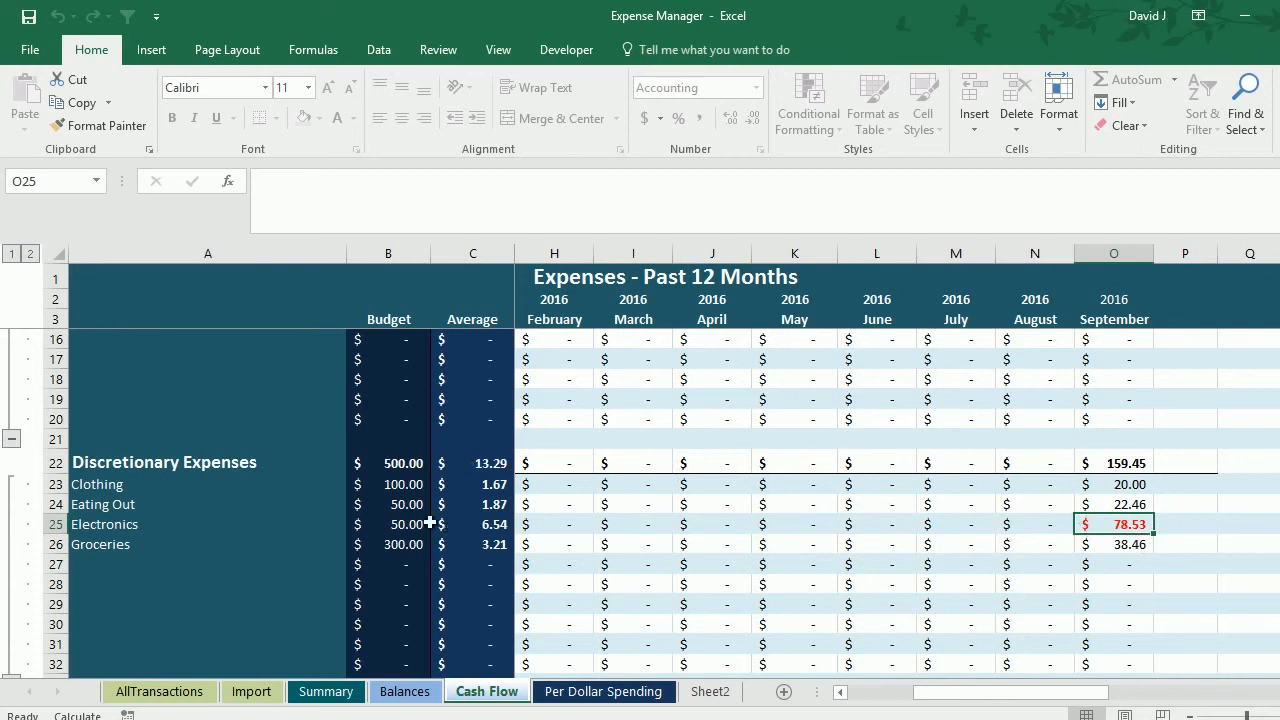
Step: Examine the Cash Flow sheet's expense totals, variance, savings and total cash flow rows, and select September's Transfer amount
scroll(797, 512, "down", 6)
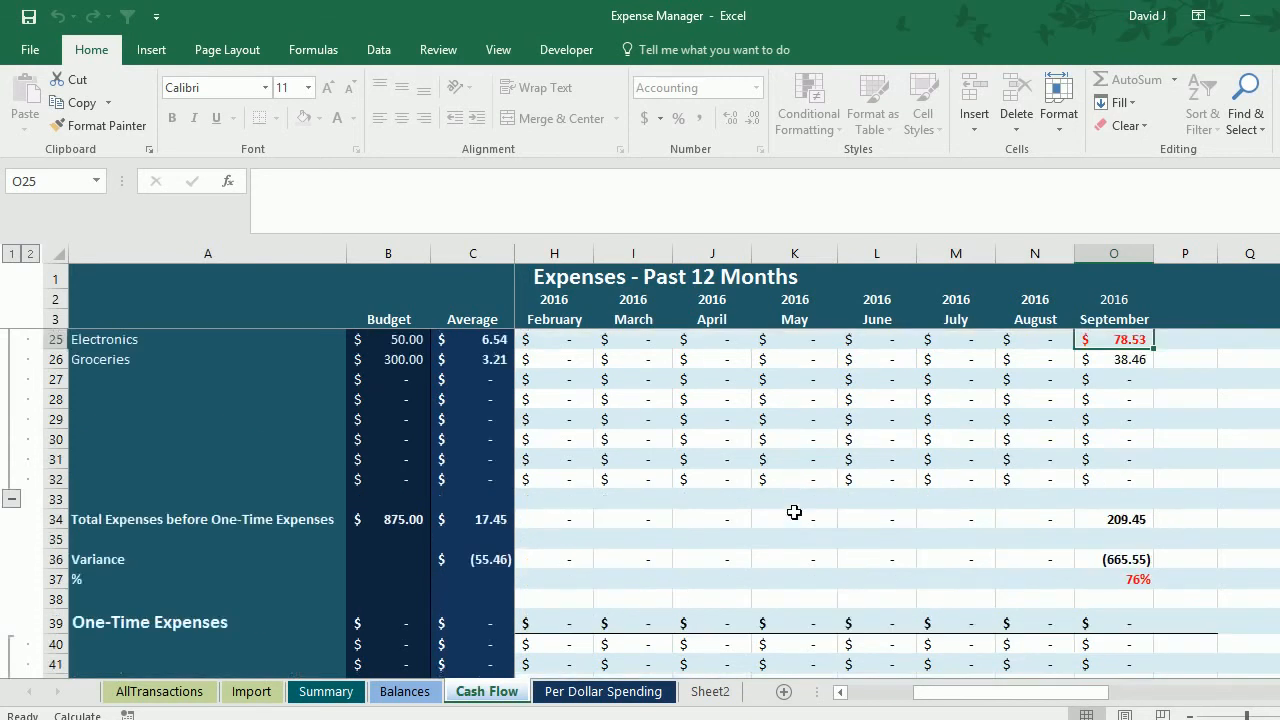
scroll(799, 517, "down", 3)
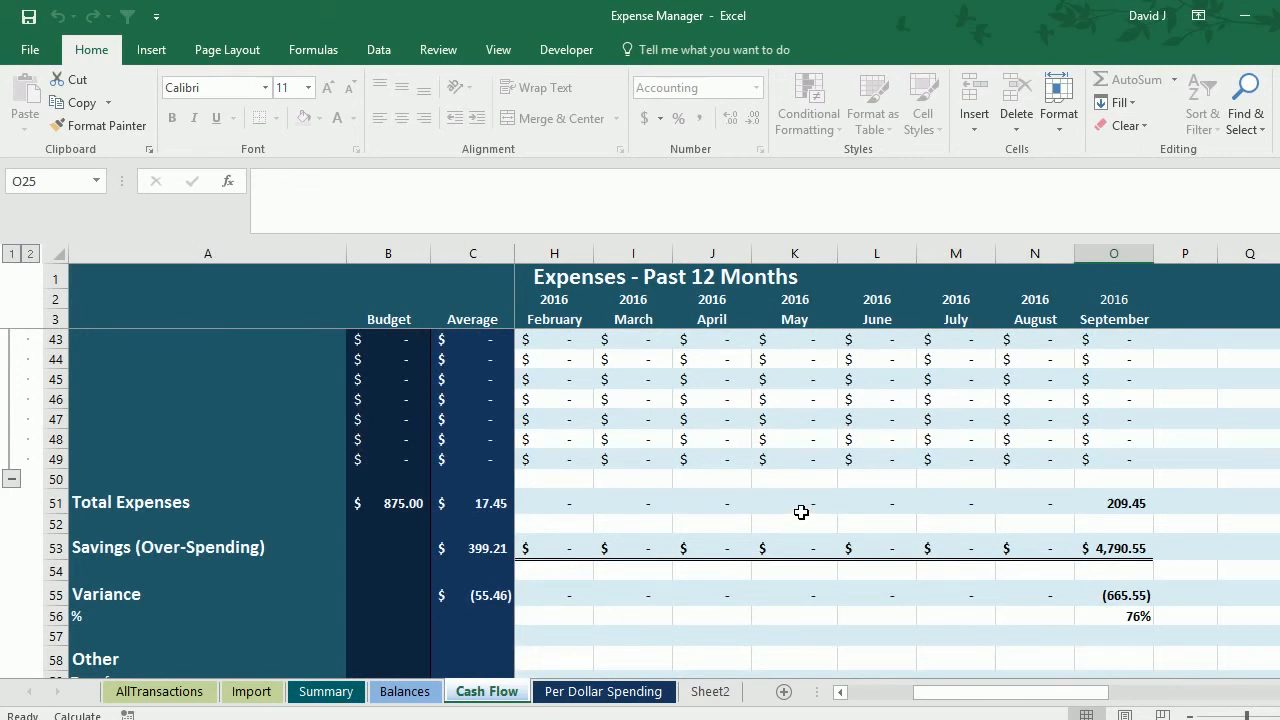
scroll(751, 570, "down", 3)
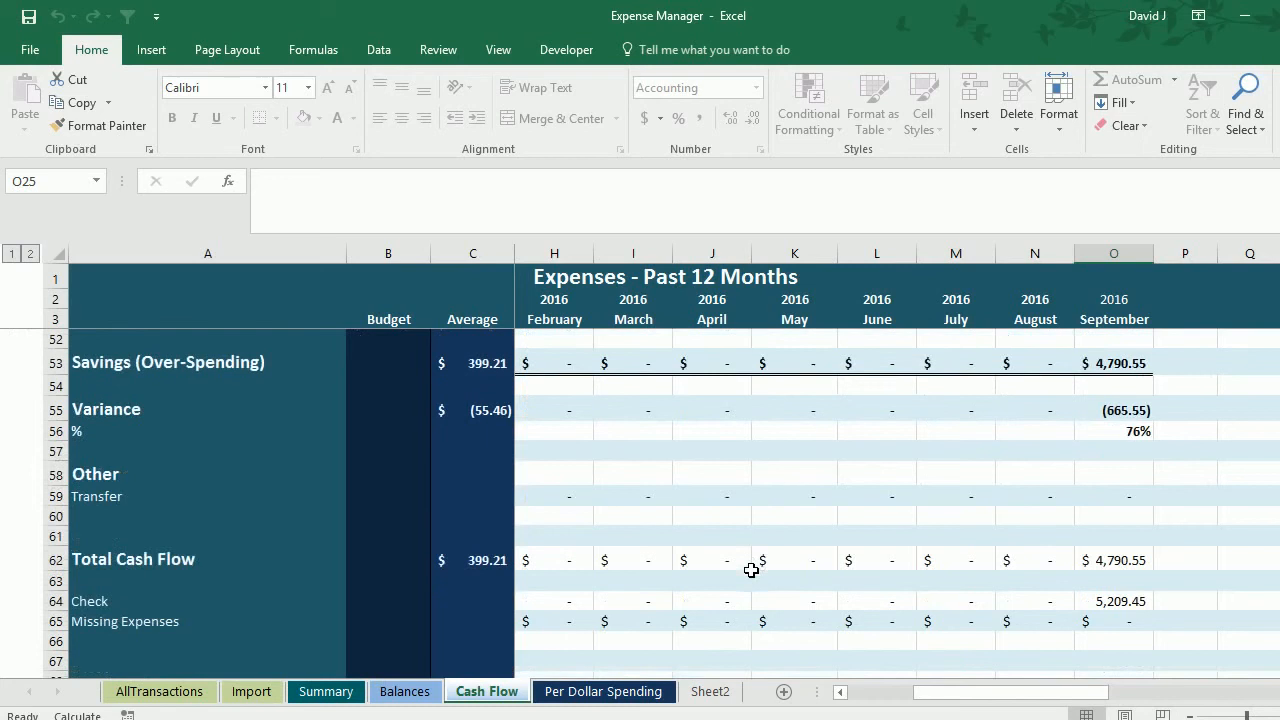
left_click(1113, 495)
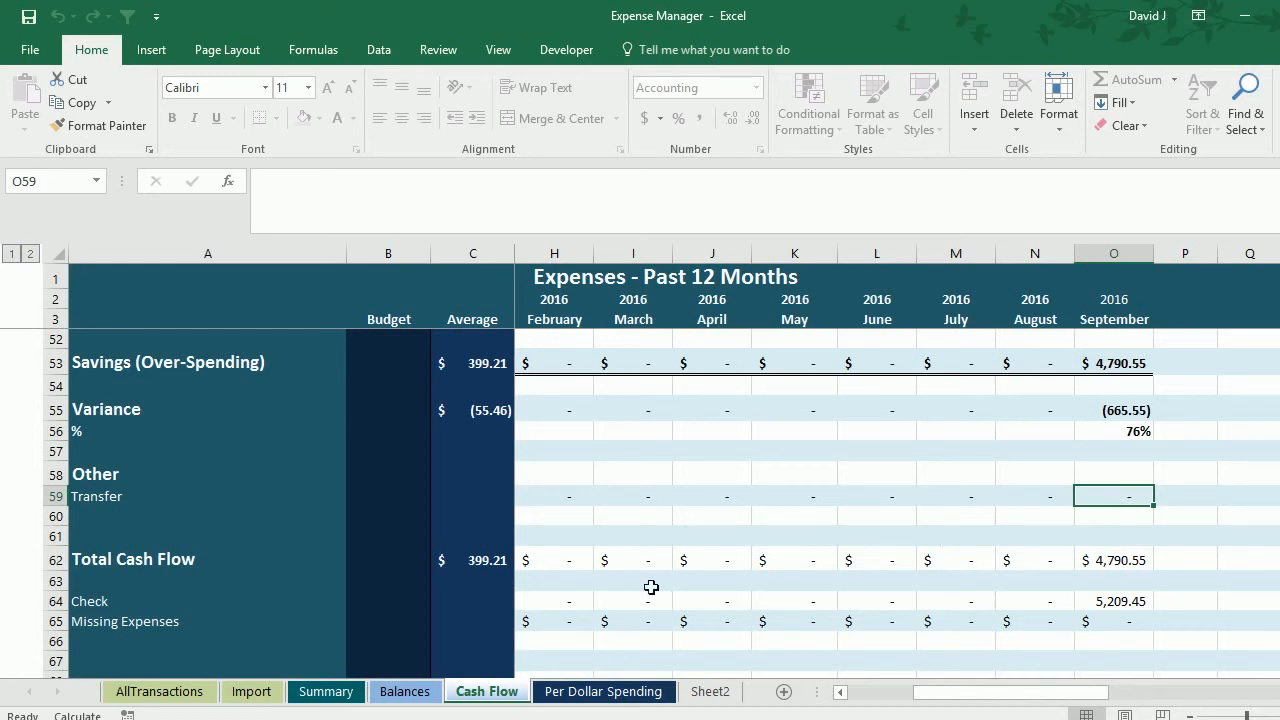
Step: On the Per Dollar Spending sheet, examine September's cash received, essential and discretionary expenses, savings and total cash flow per dollar
left_click(588, 692)
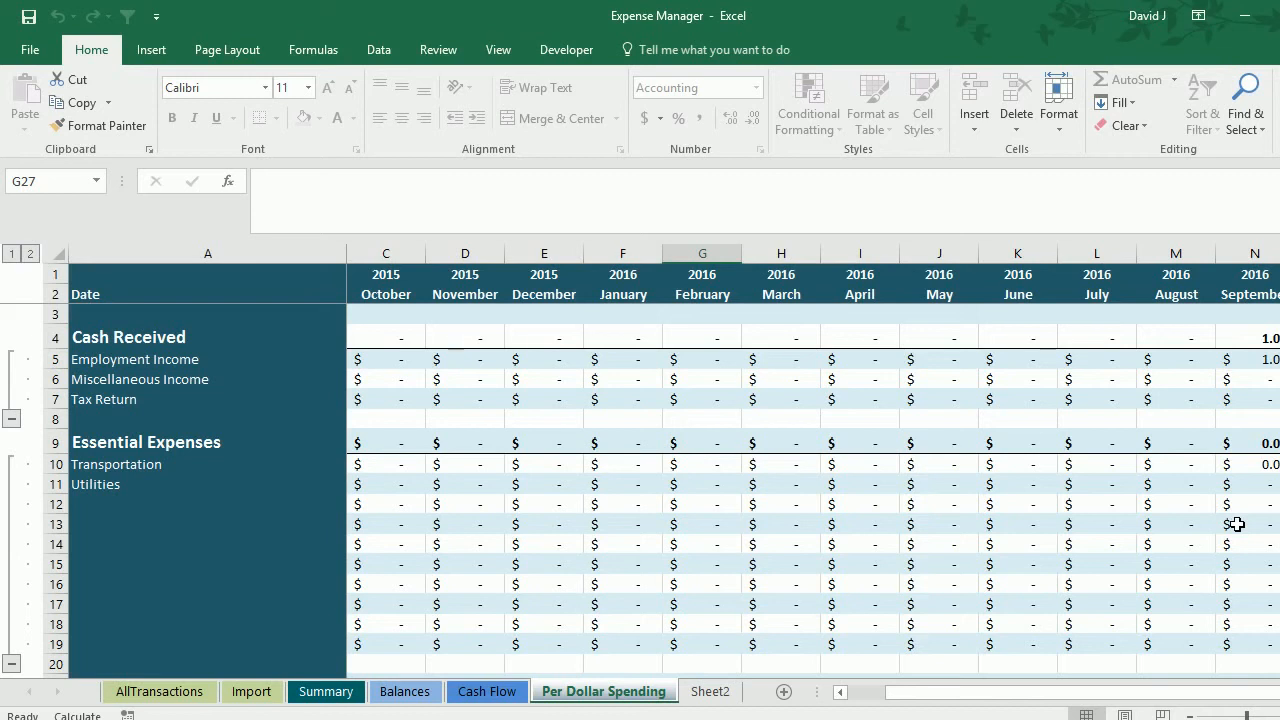
left_click(1268, 337)
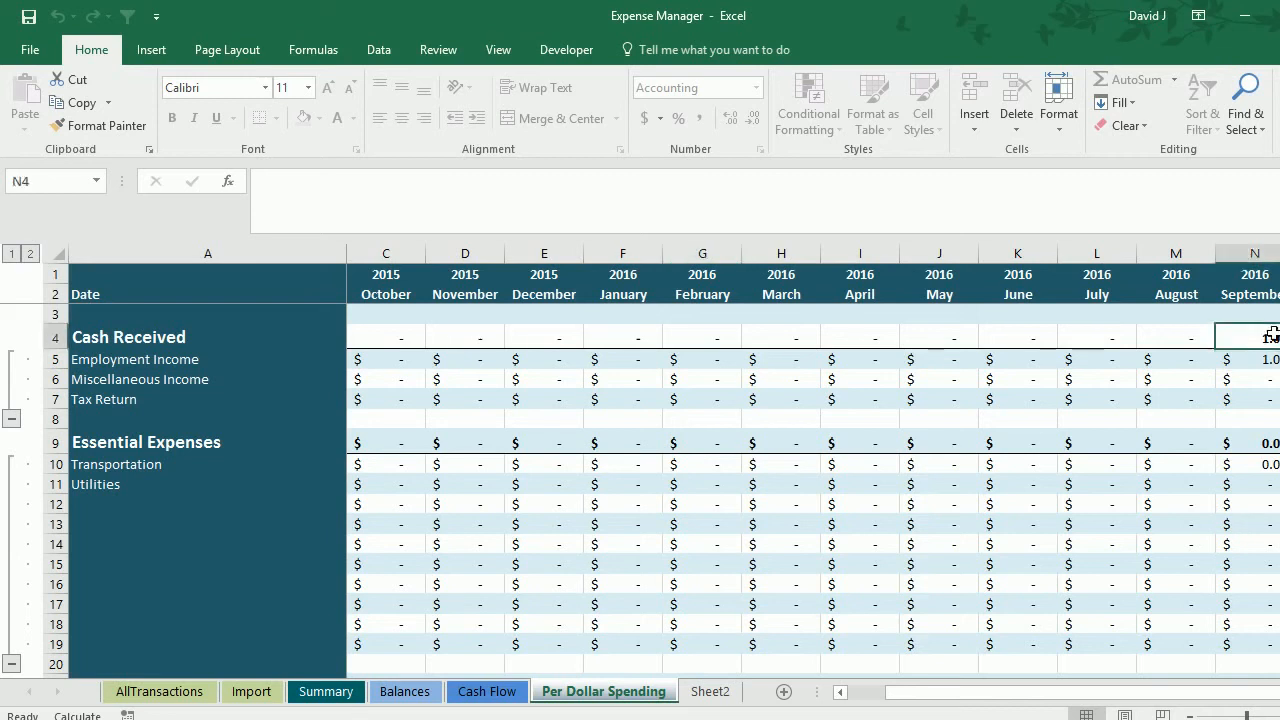
left_click(1278, 442)
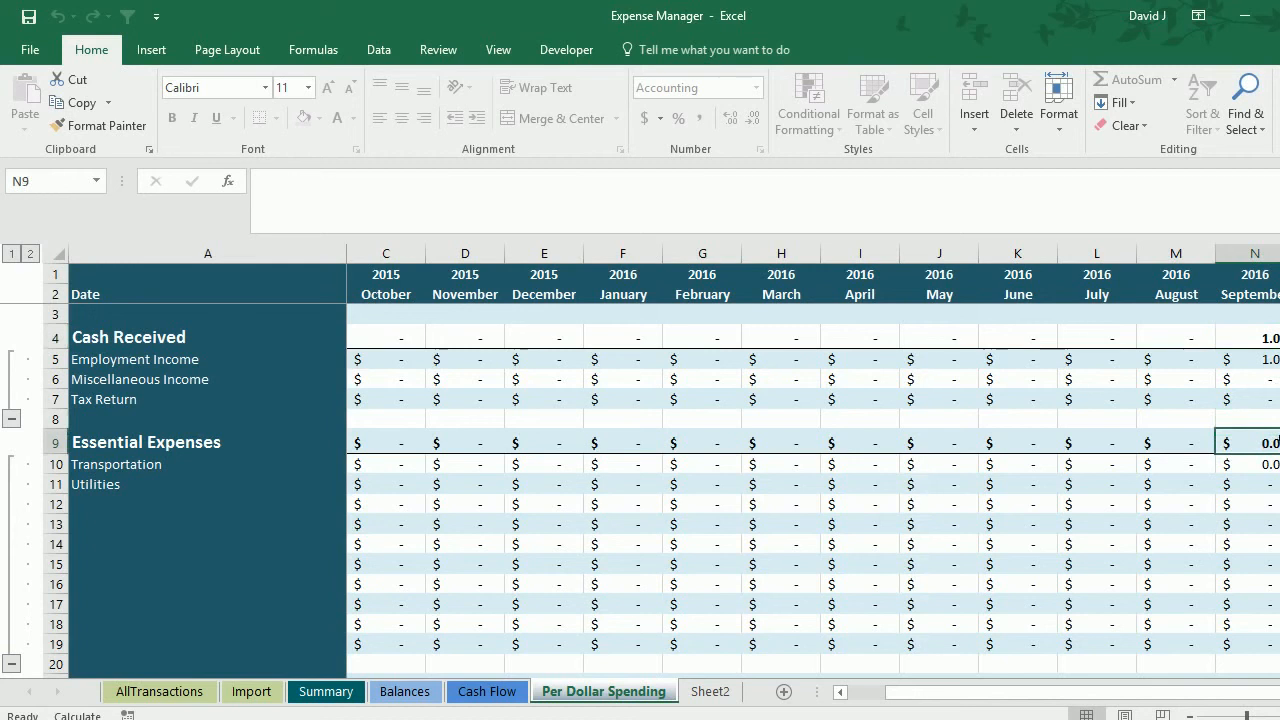
scroll(1277, 442, "down", 3)
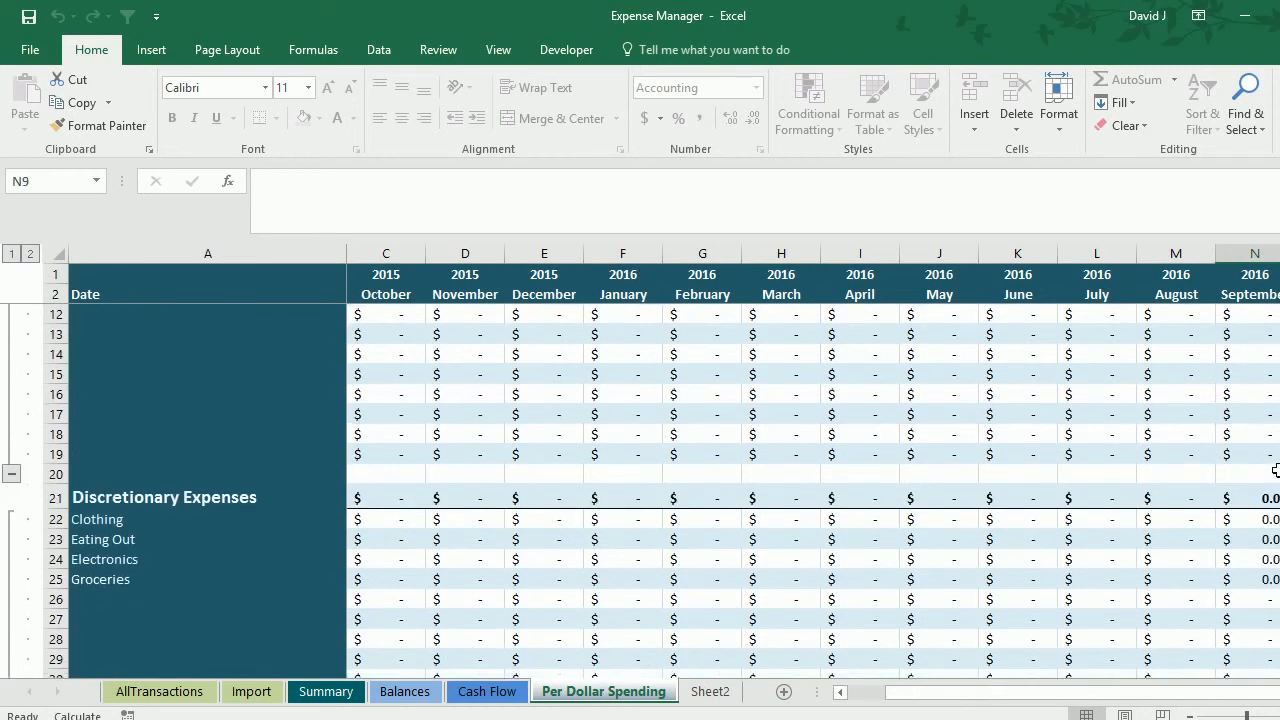
left_click(1276, 496)
scroll(1276, 496, "down", 9)
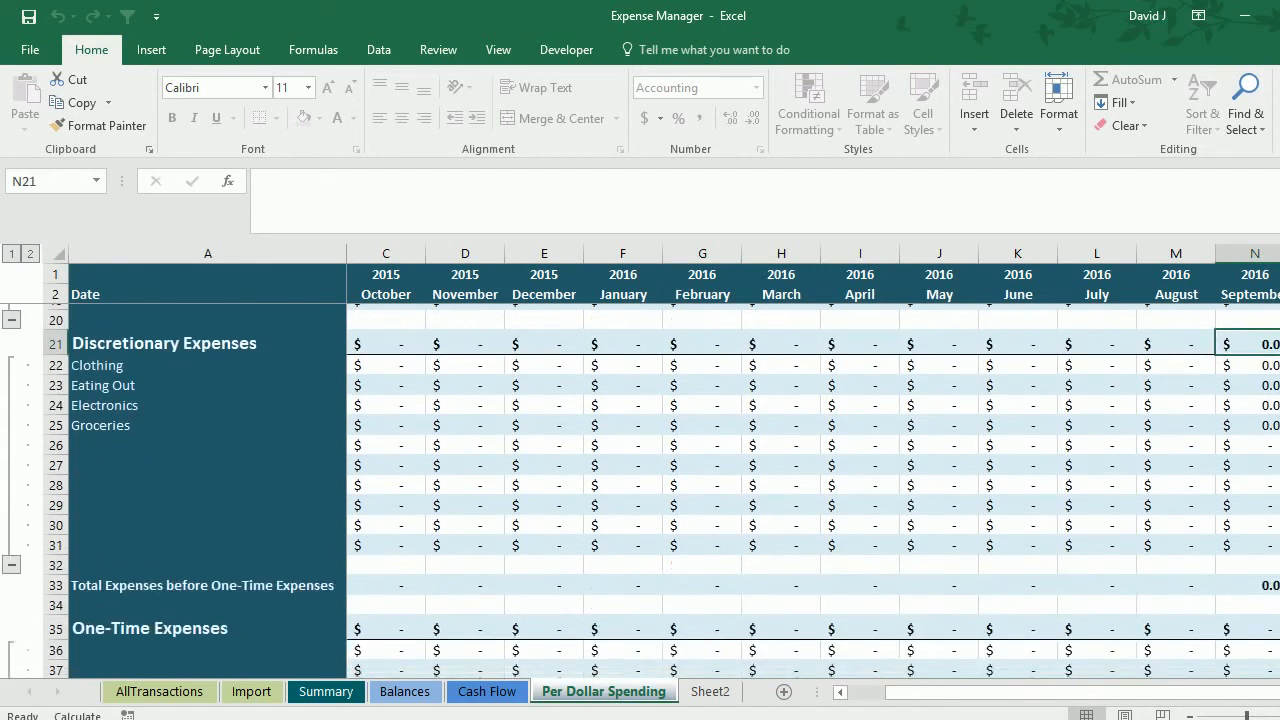
scroll(1276, 496, "down", 1)
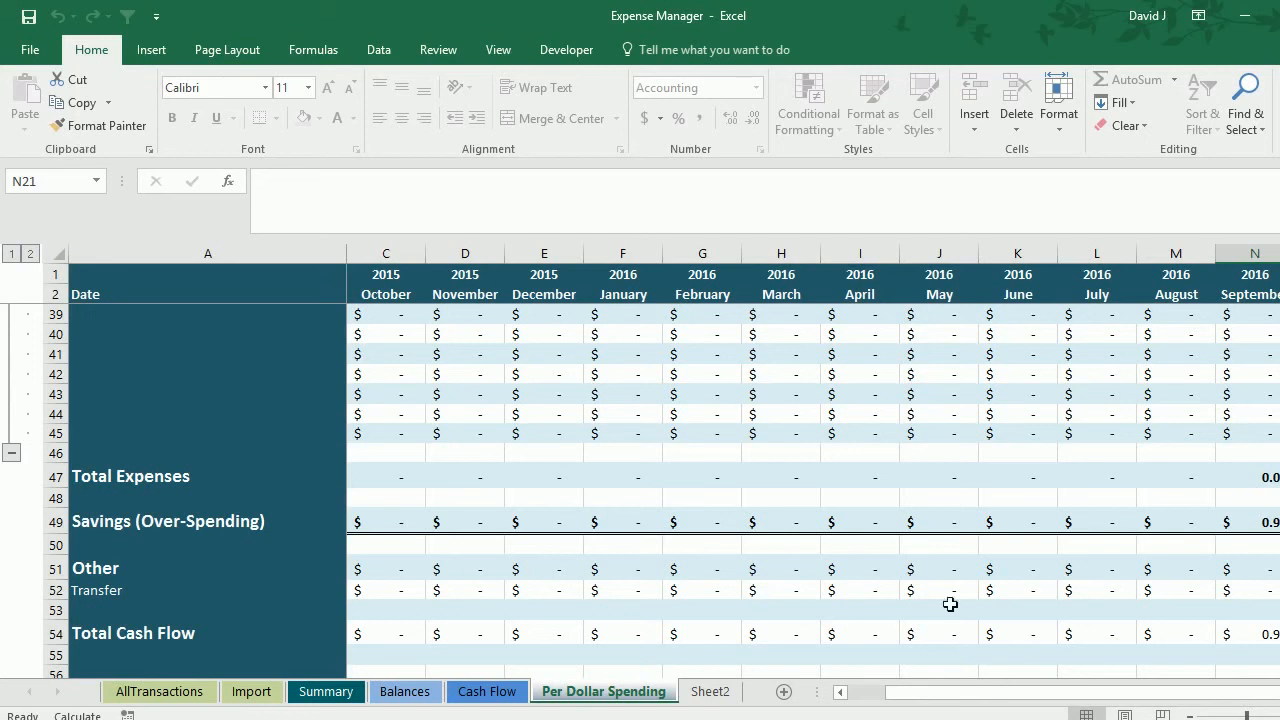
Step: Review the September 2016 budget-versus-spending chart for all expense categories on the Summary sheet
left_click(321, 689)
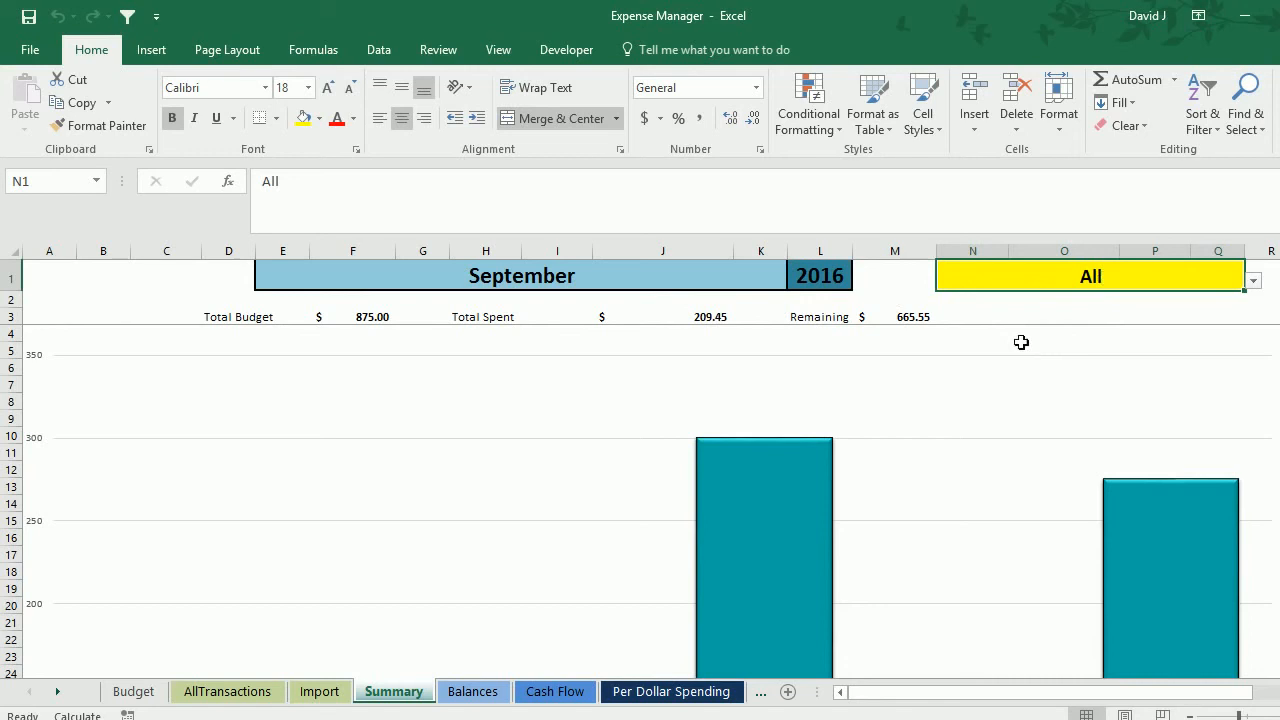
scroll(1022, 360, "down", 2)
scroll(1022, 360, "down", 6)
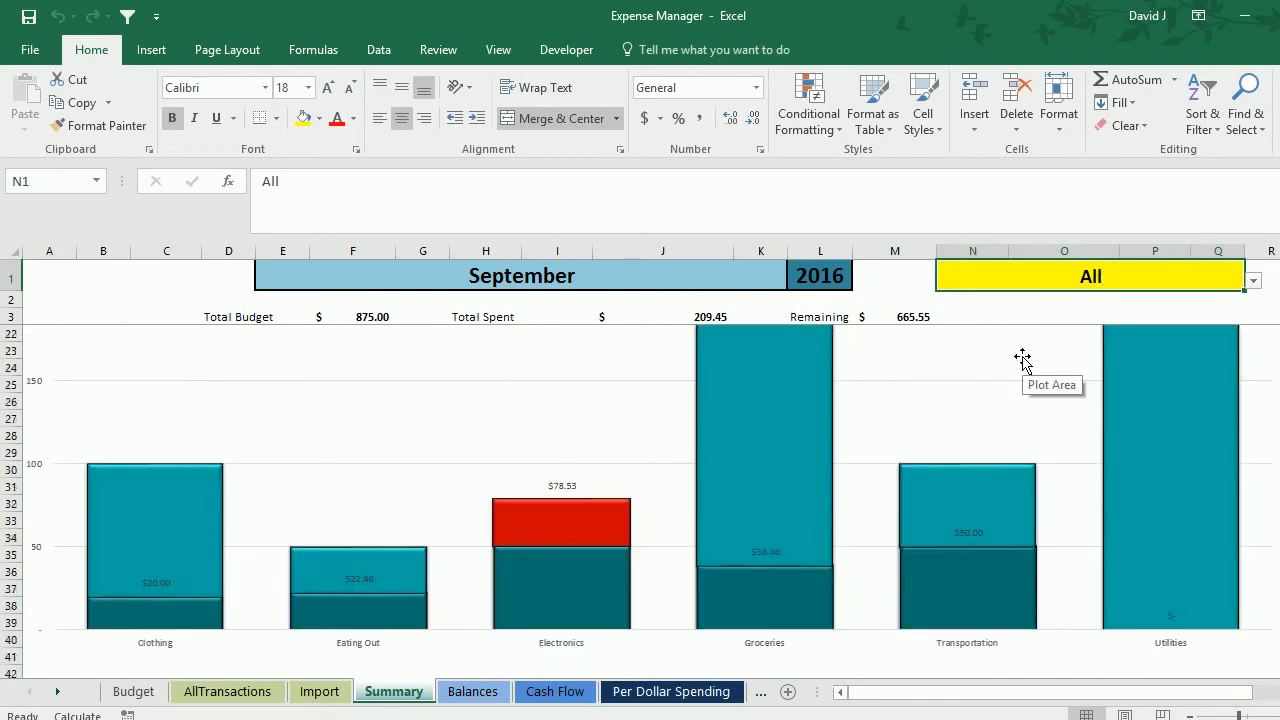
scroll(1022, 360, "up", 1)
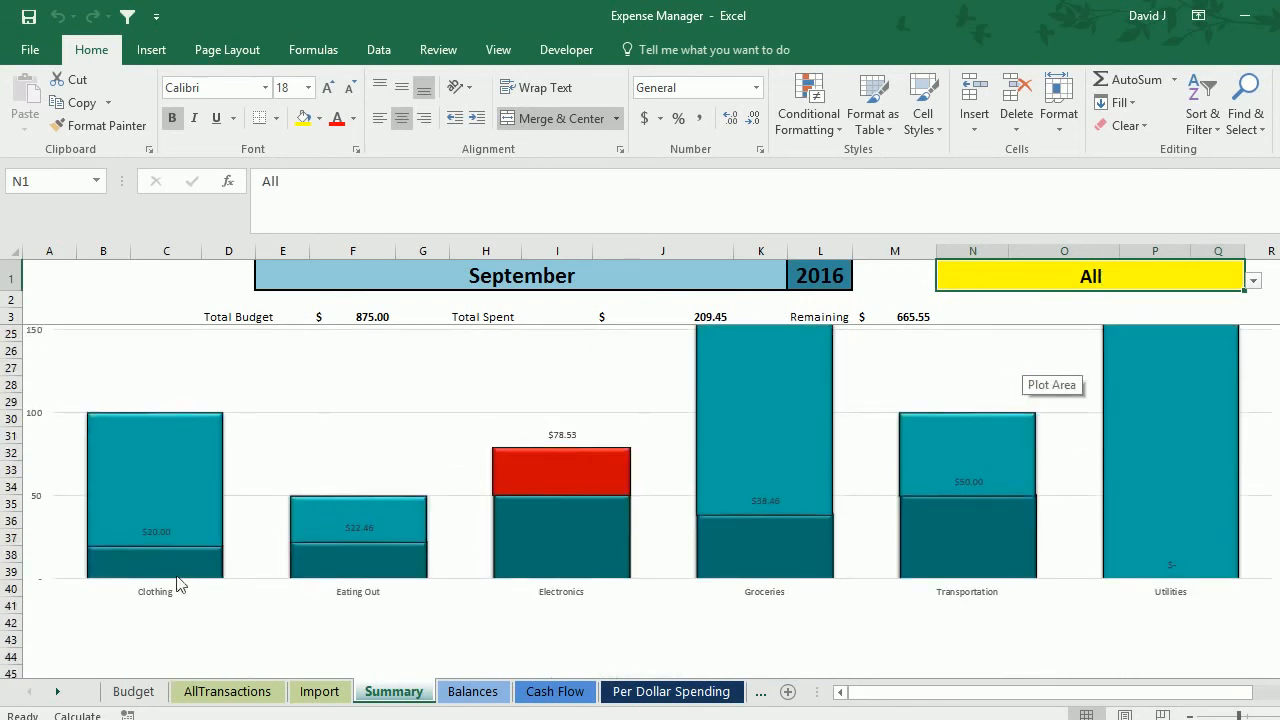
Step: Inspect the actual, remaining and over-budget portions of the Clothing and Electronics bars in the Summary chart
mouse_move(171, 568)
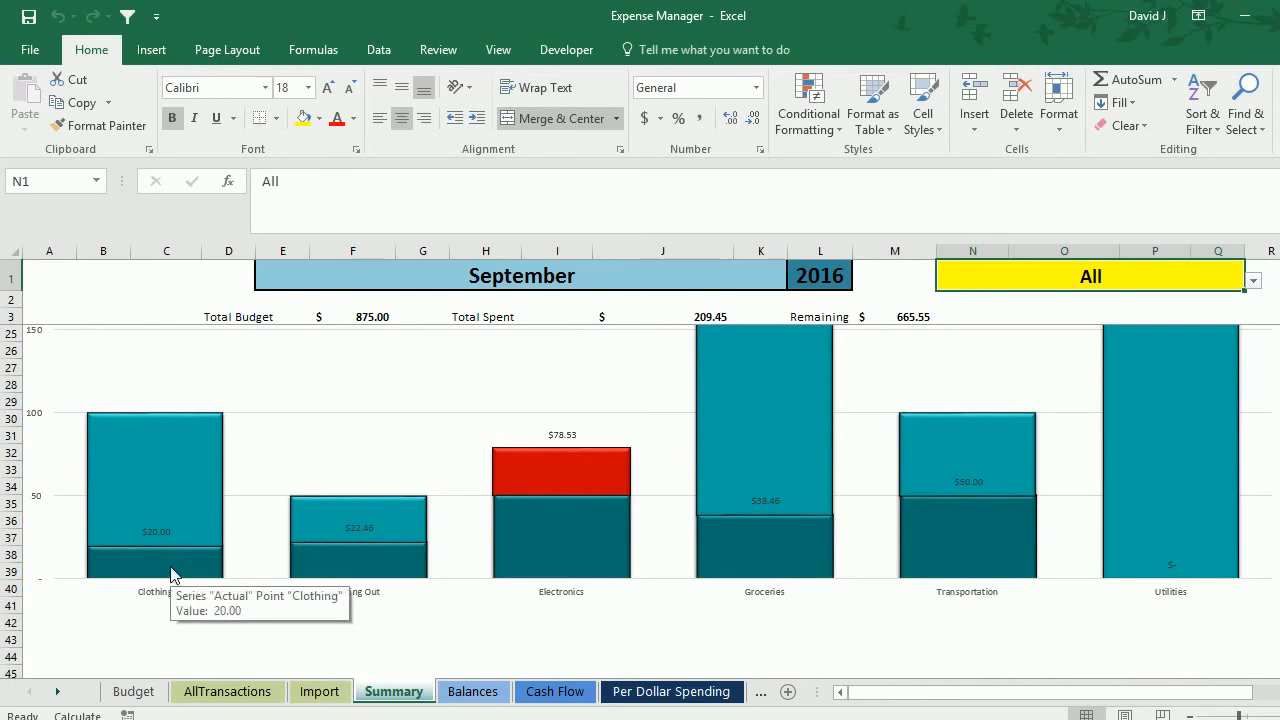
mouse_move(189, 491)
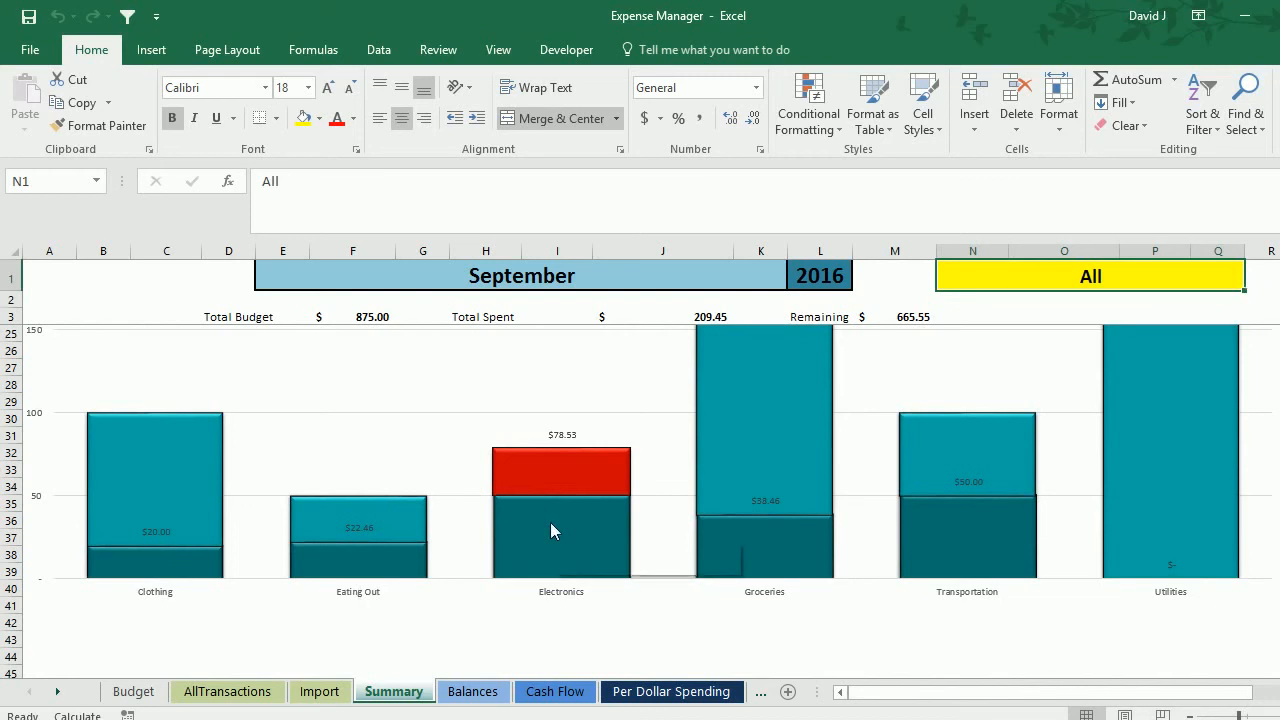
mouse_move(552, 518)
mouse_move(558, 471)
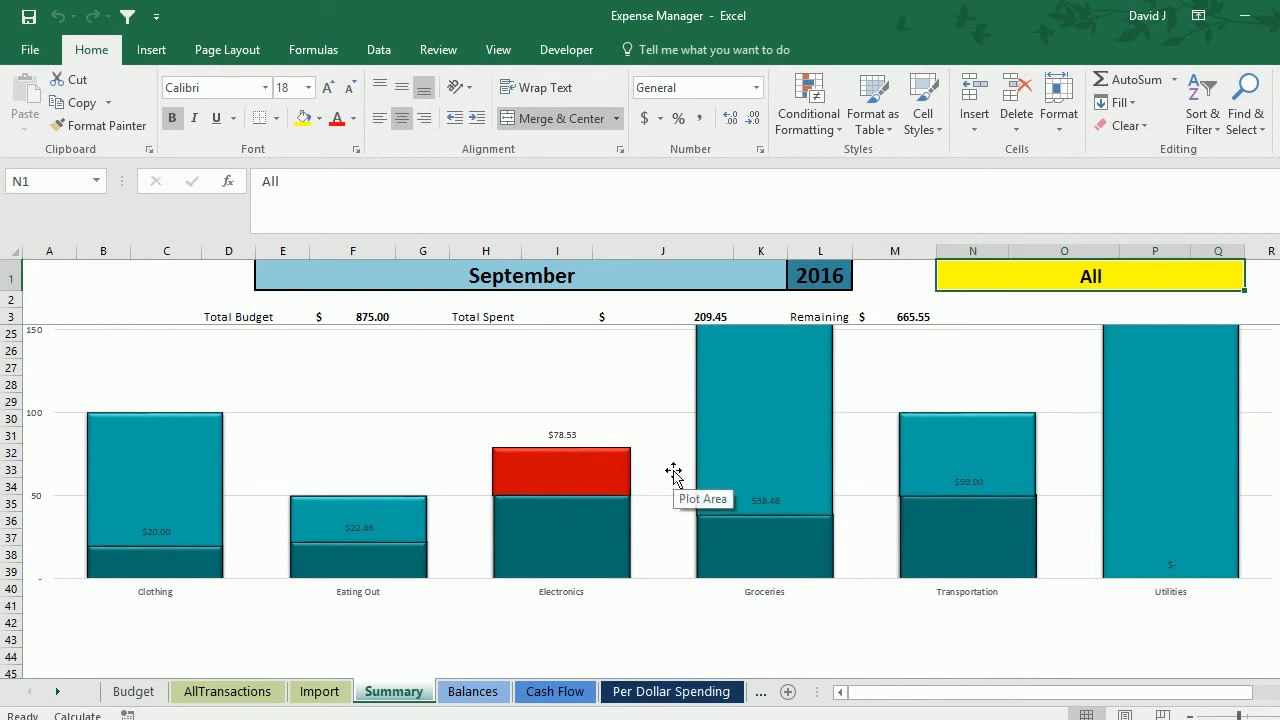
Step: Filter the September Summary chart to Essential Expenses and review the Transportation and Utilities bars
scroll(673, 473, "up", 1)
scroll(673, 473, "up", 2)
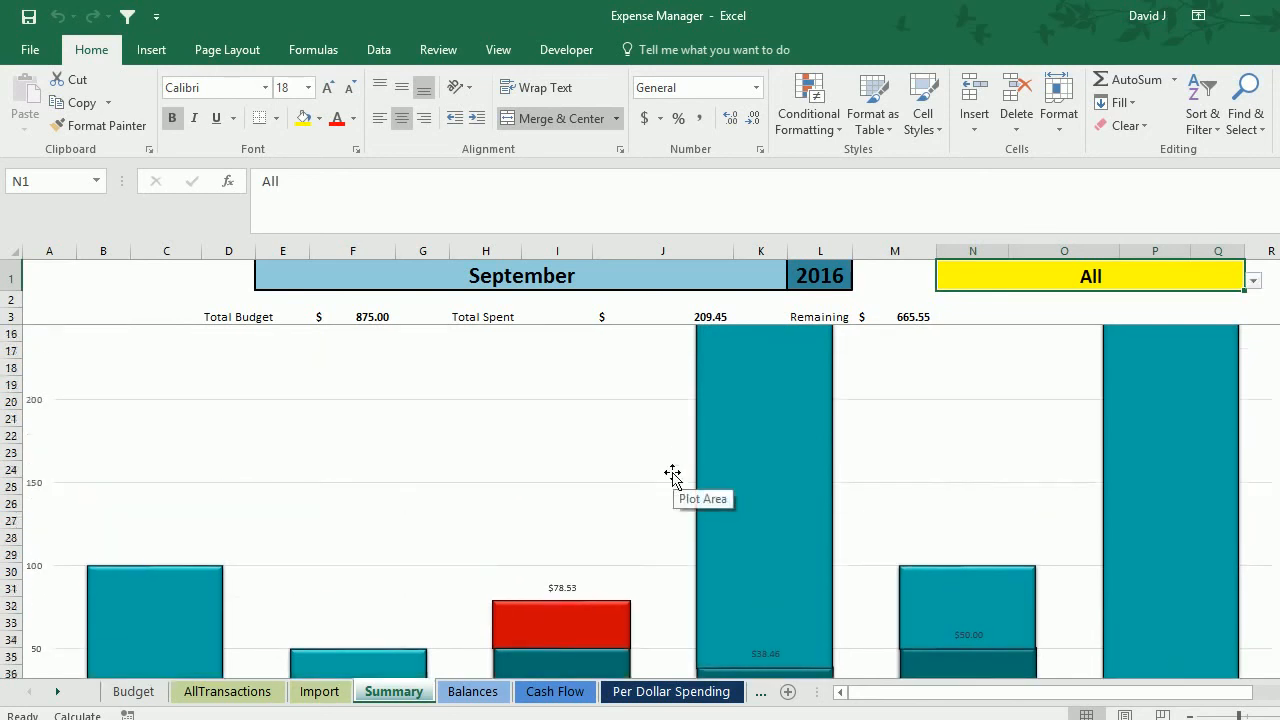
scroll(673, 473, "up", 4)
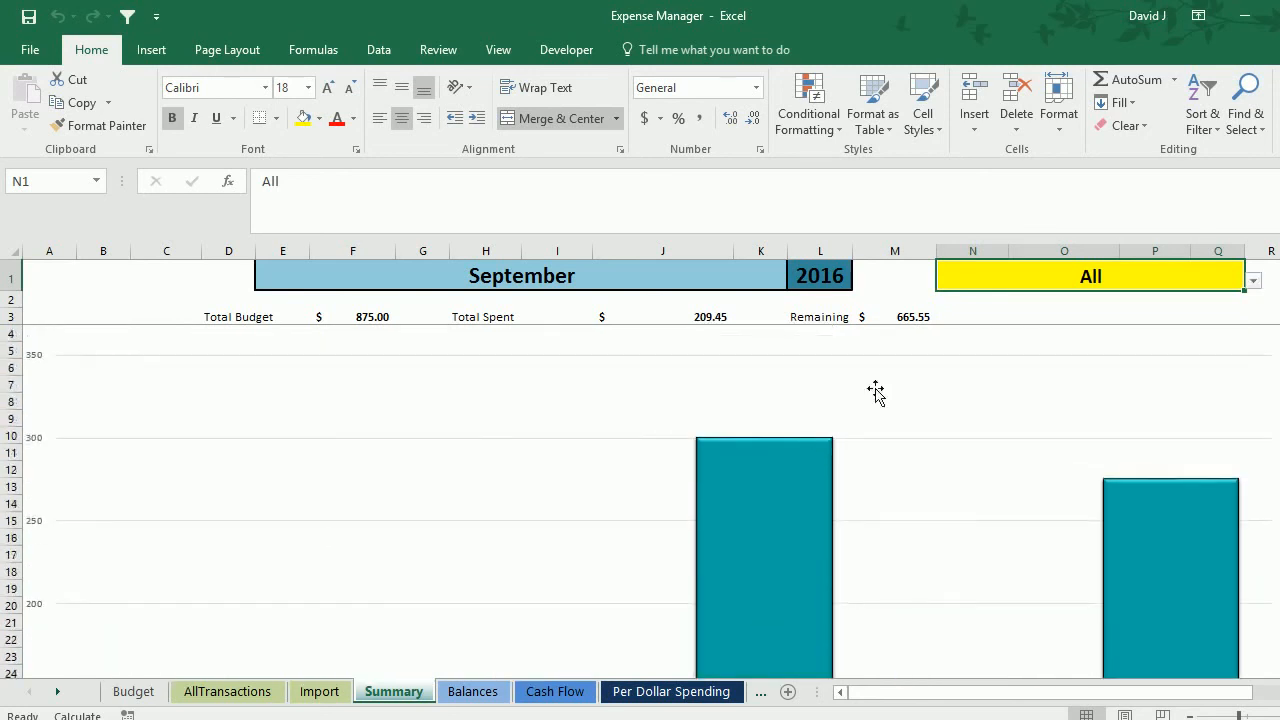
left_click(1253, 280)
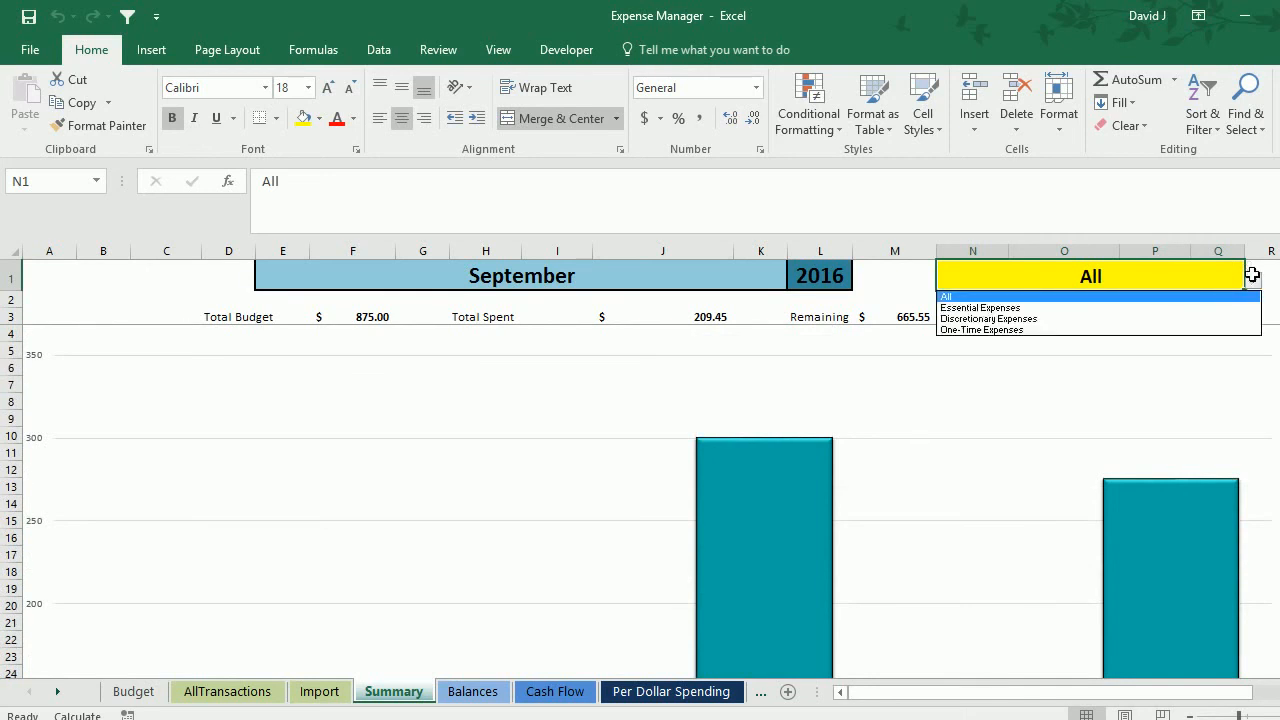
left_click(991, 309)
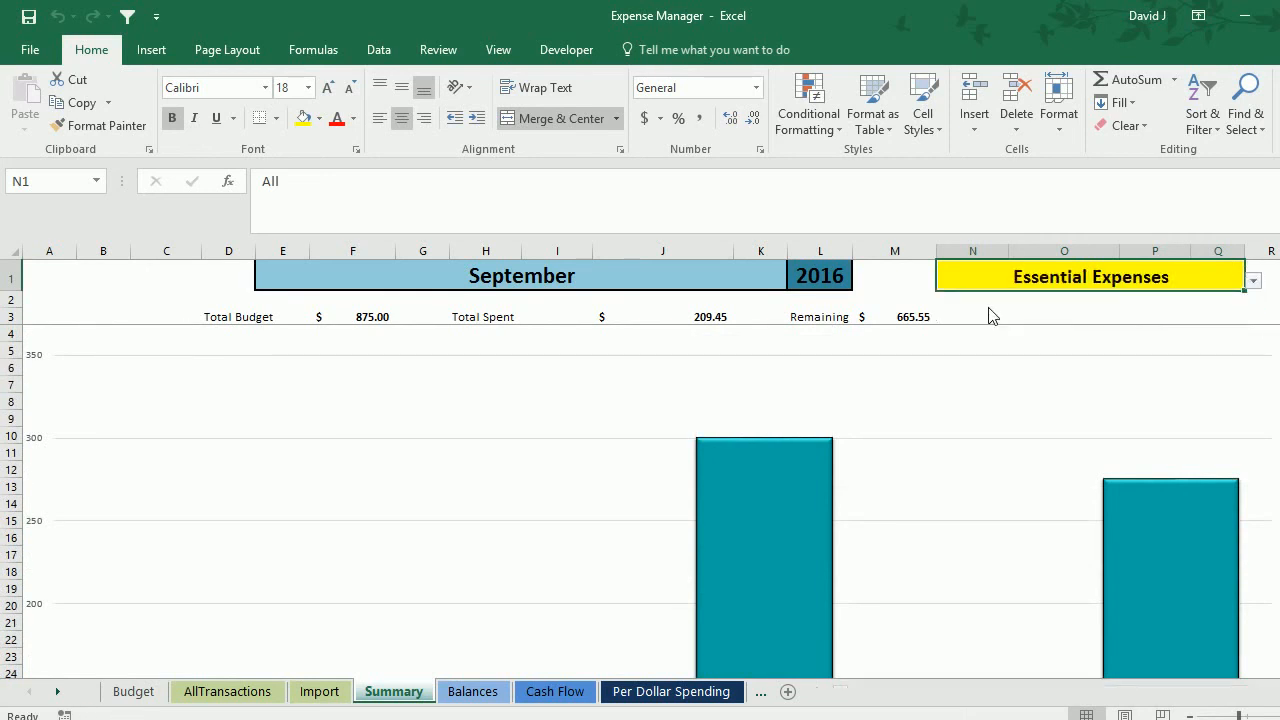
scroll(889, 391, "down", 5)
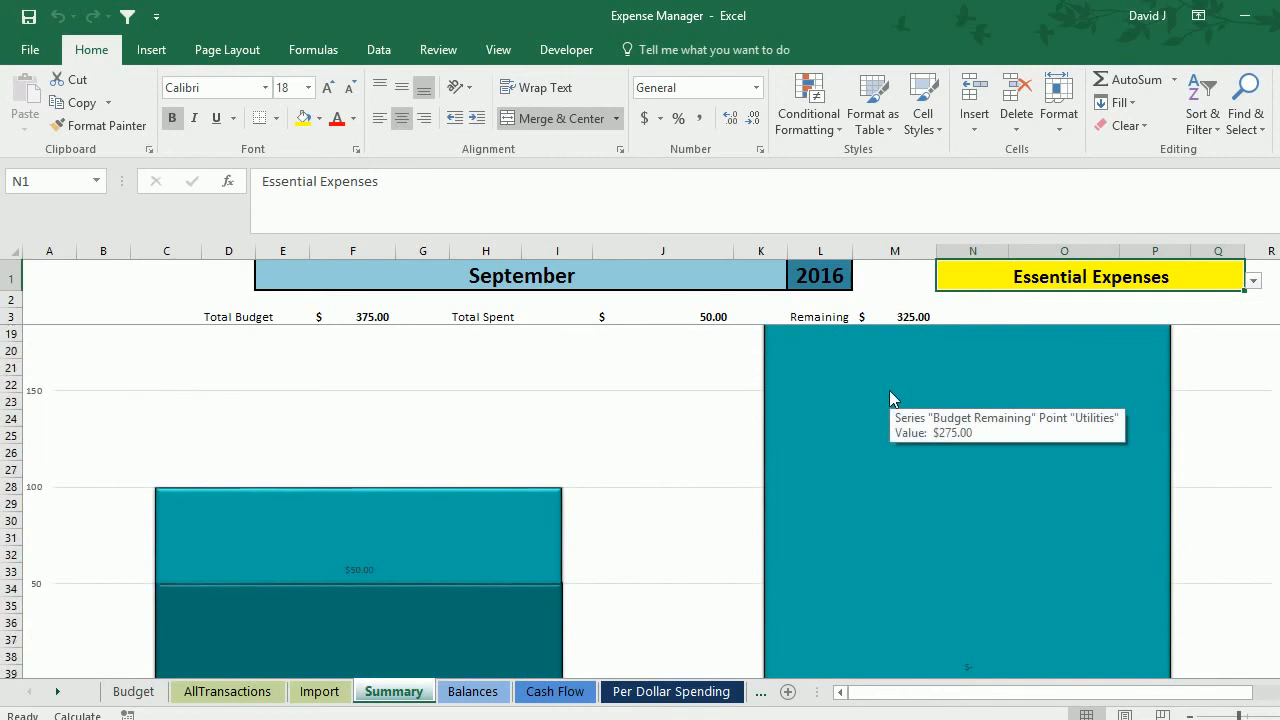
scroll(889, 396, "down", 1)
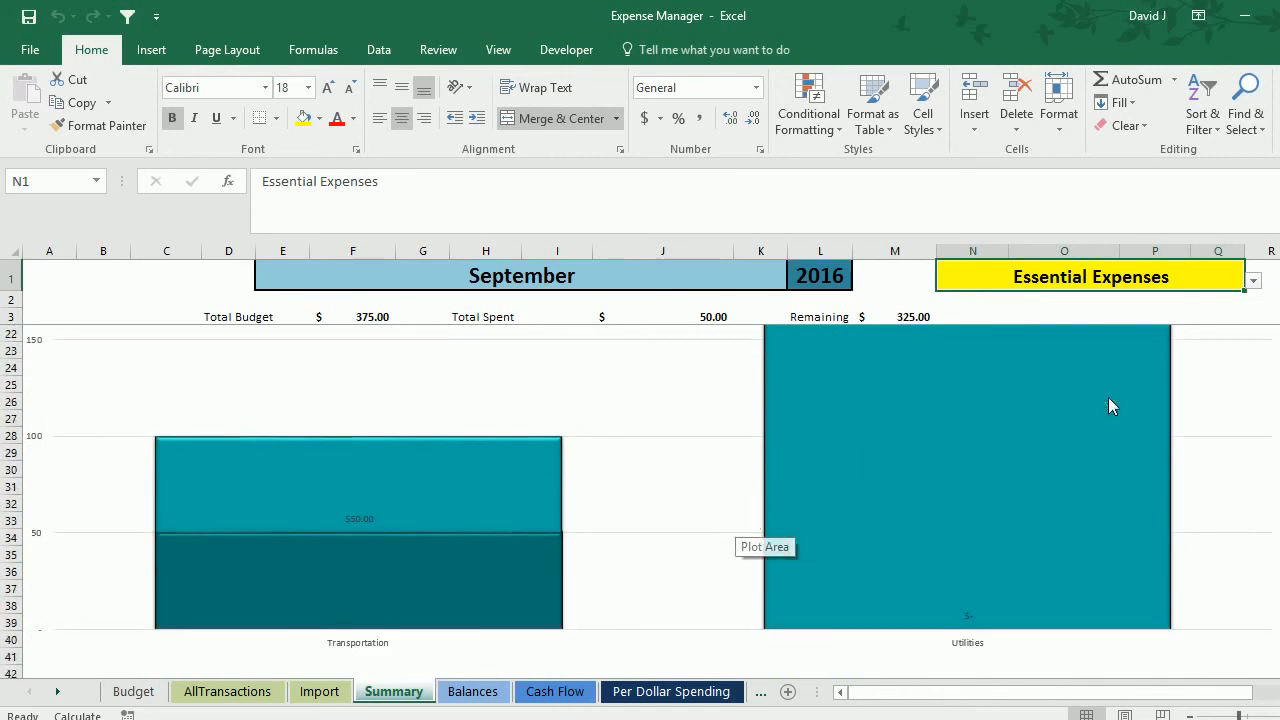
Step: Switch the Summary chart's expense filter to Discretionary Expenses and review its category bars
left_click(1252, 280)
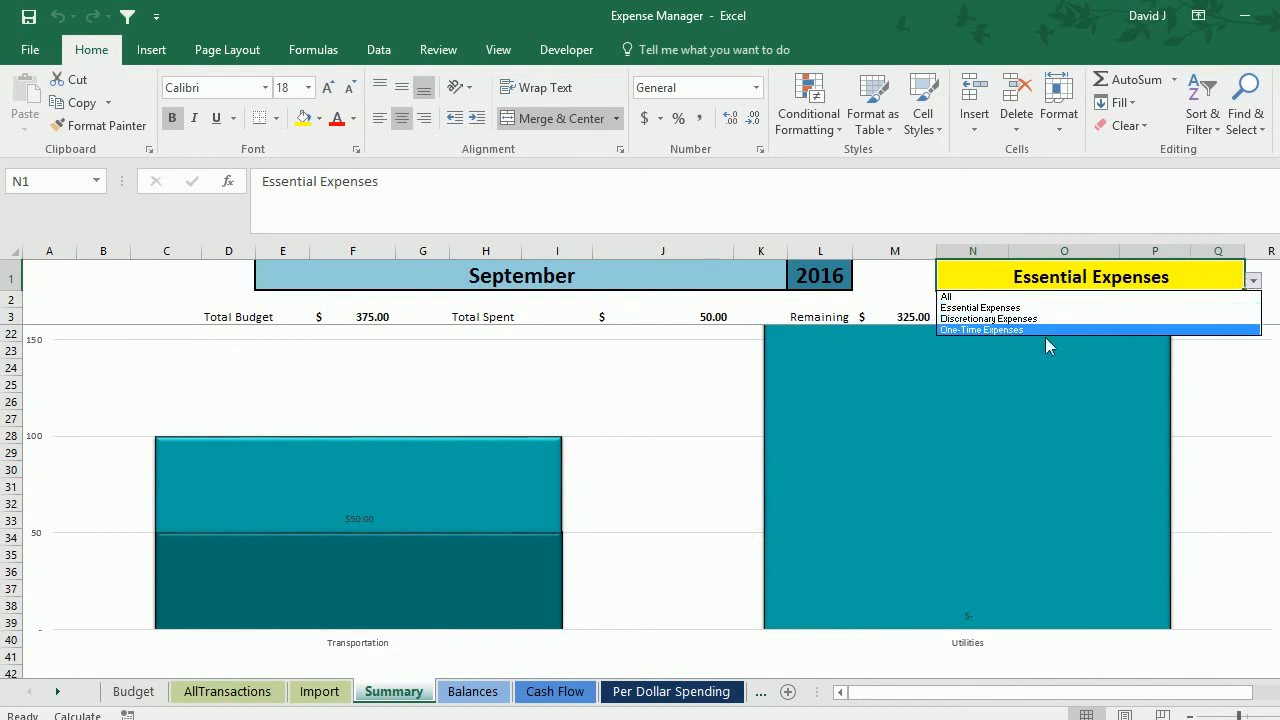
left_click(1020, 318)
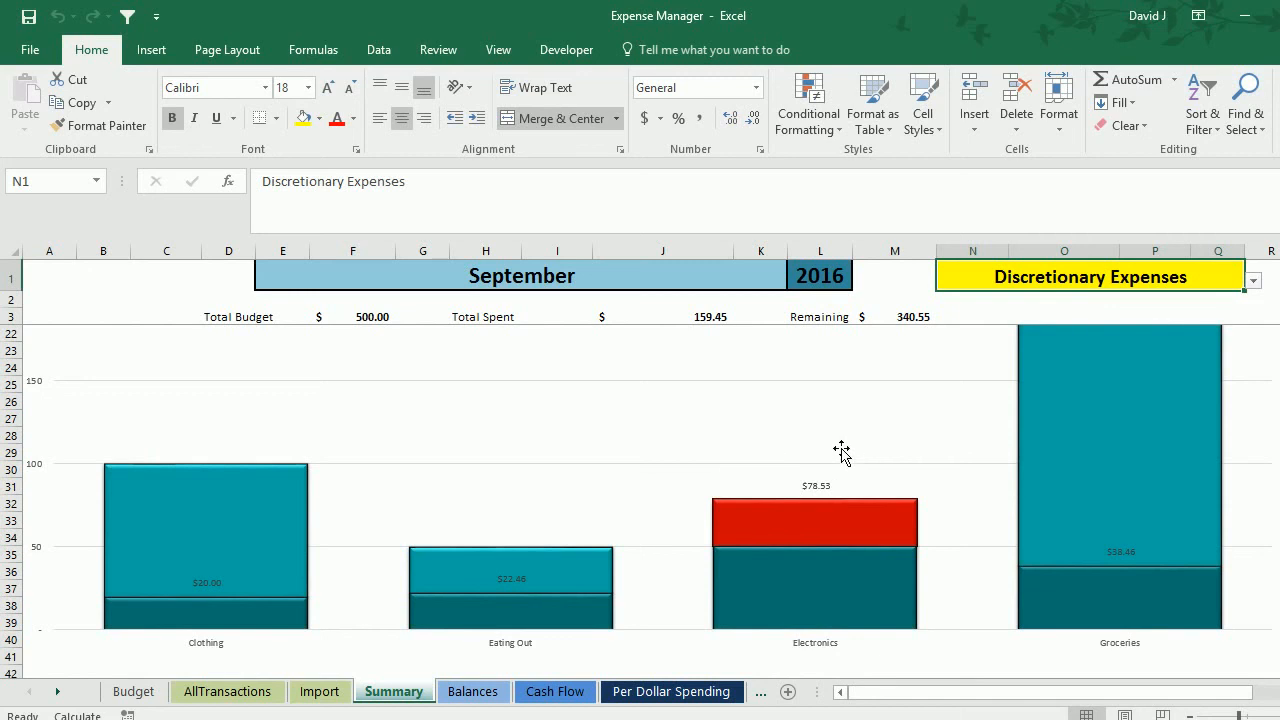
scroll(841, 452, "up", 5)
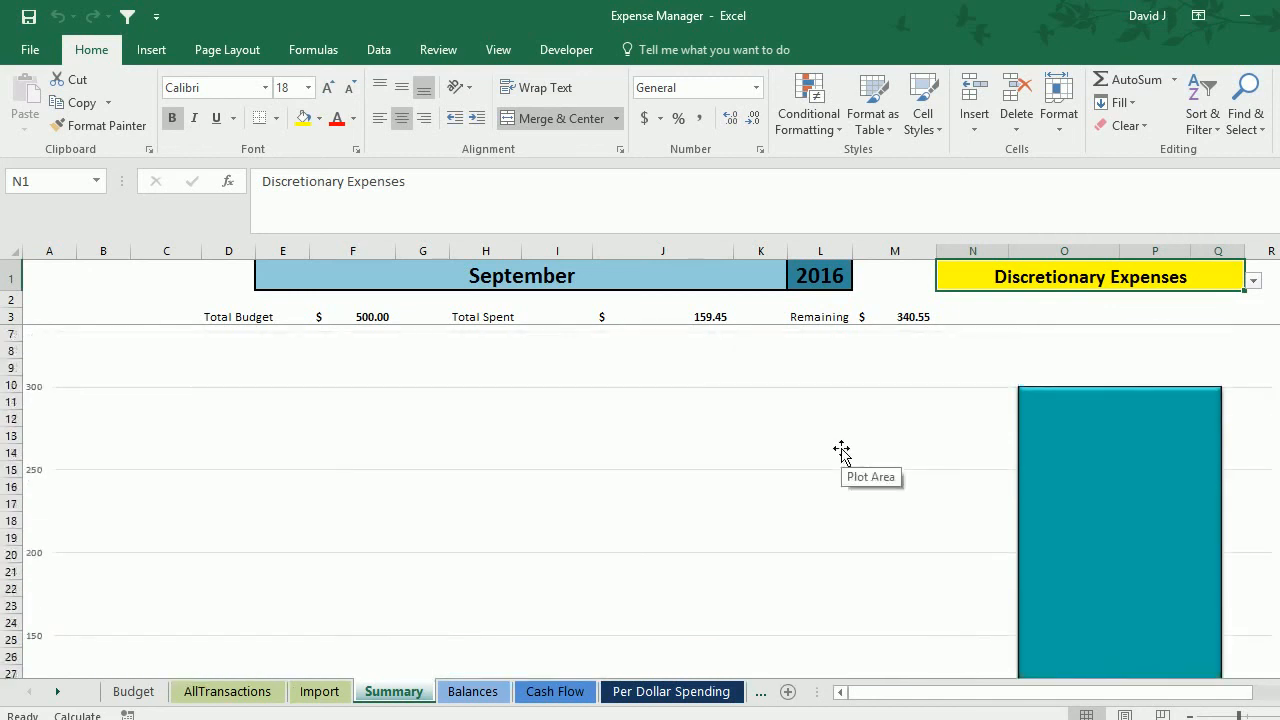
scroll(843, 453, "down", 4)
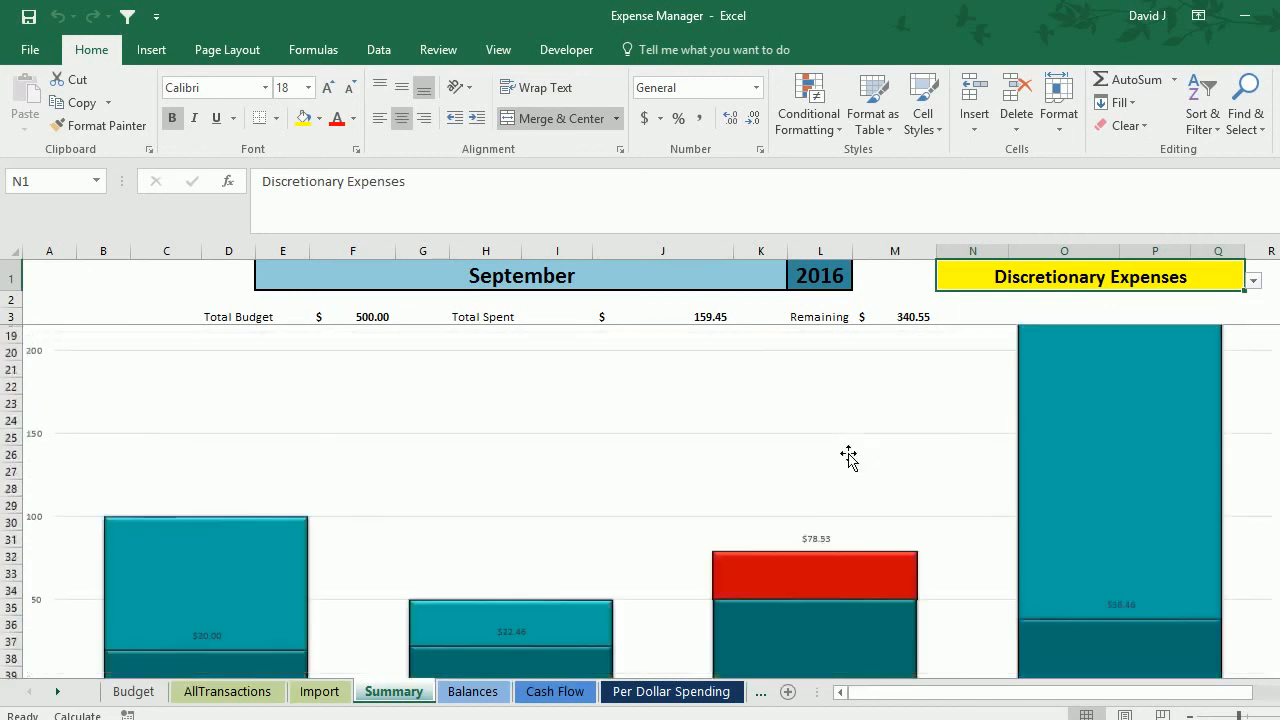
scroll(848, 456, "down", 1)
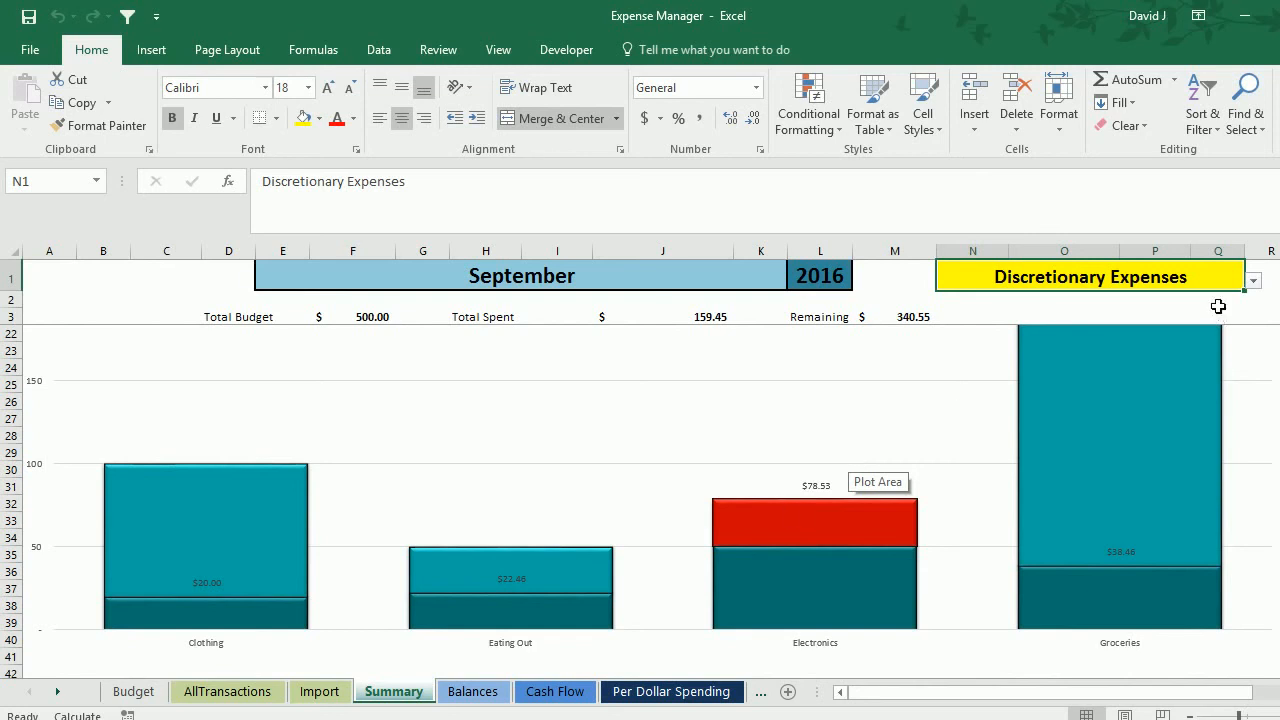
Step: Set the Summary chart's expense filter back to All and look over the bars for every category
left_click(1248, 282)
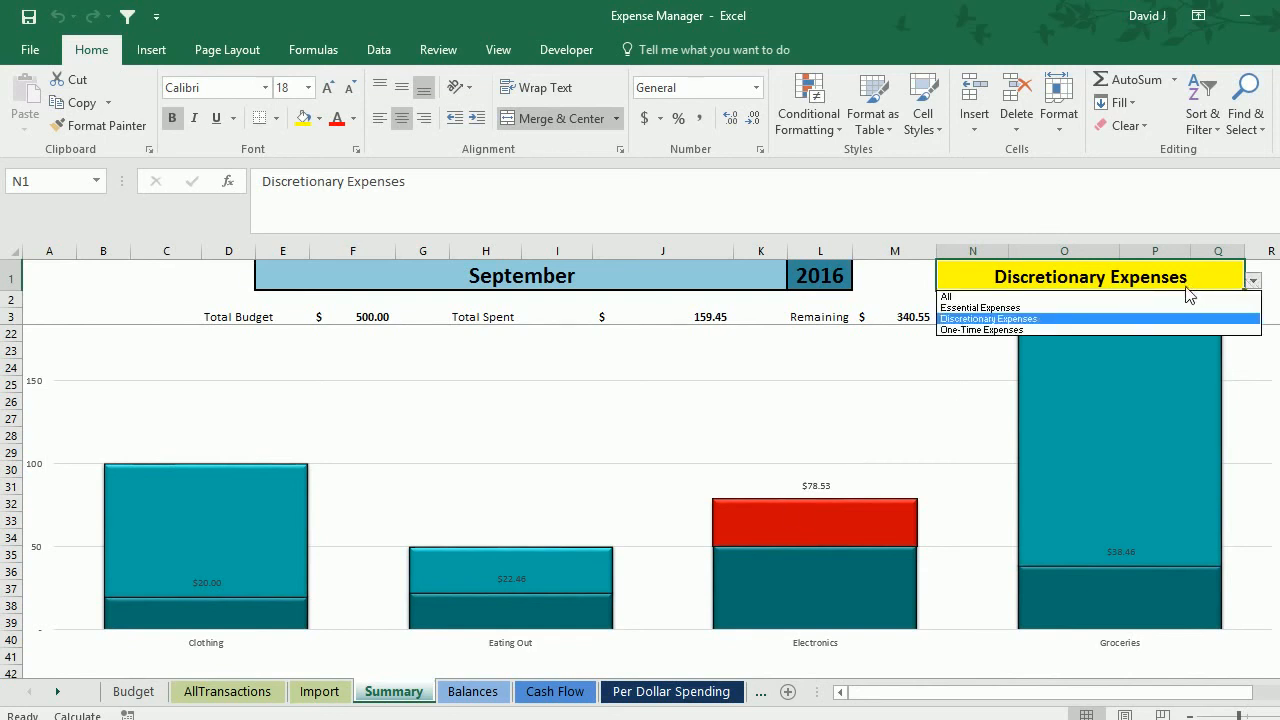
left_click(1186, 293)
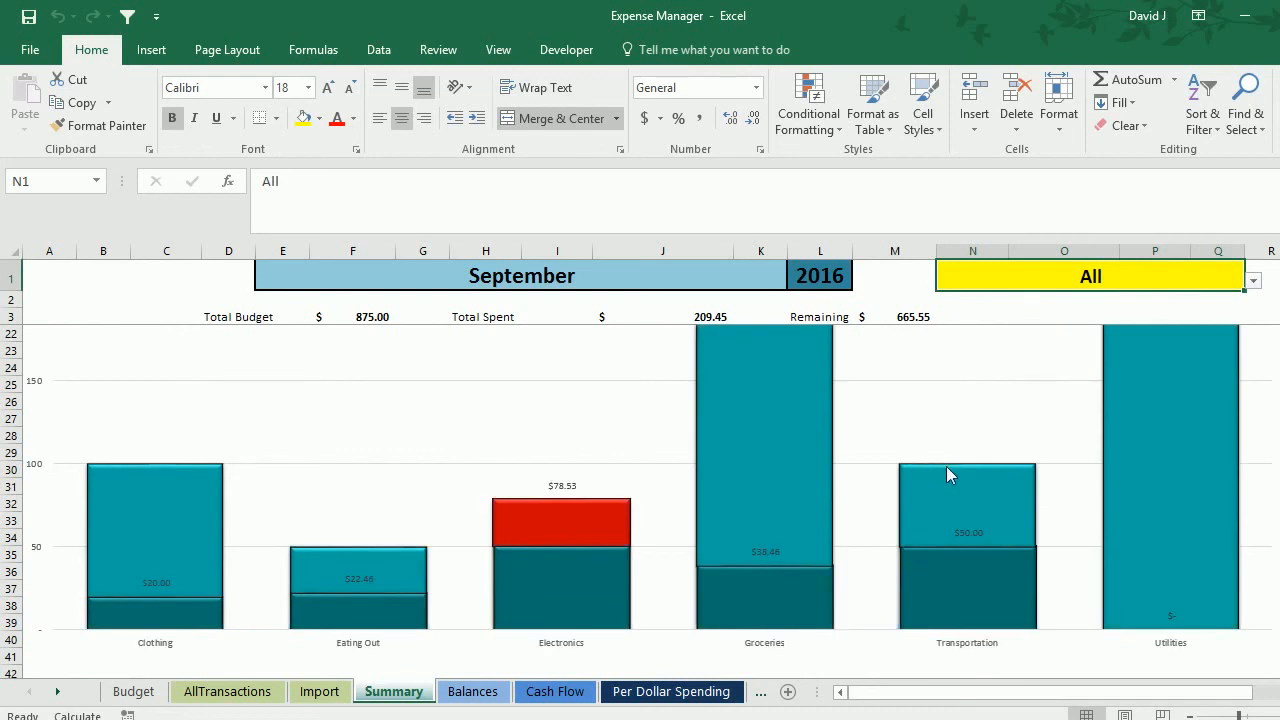
scroll(940, 461, "up", 1)
scroll(940, 462, "up", 3)
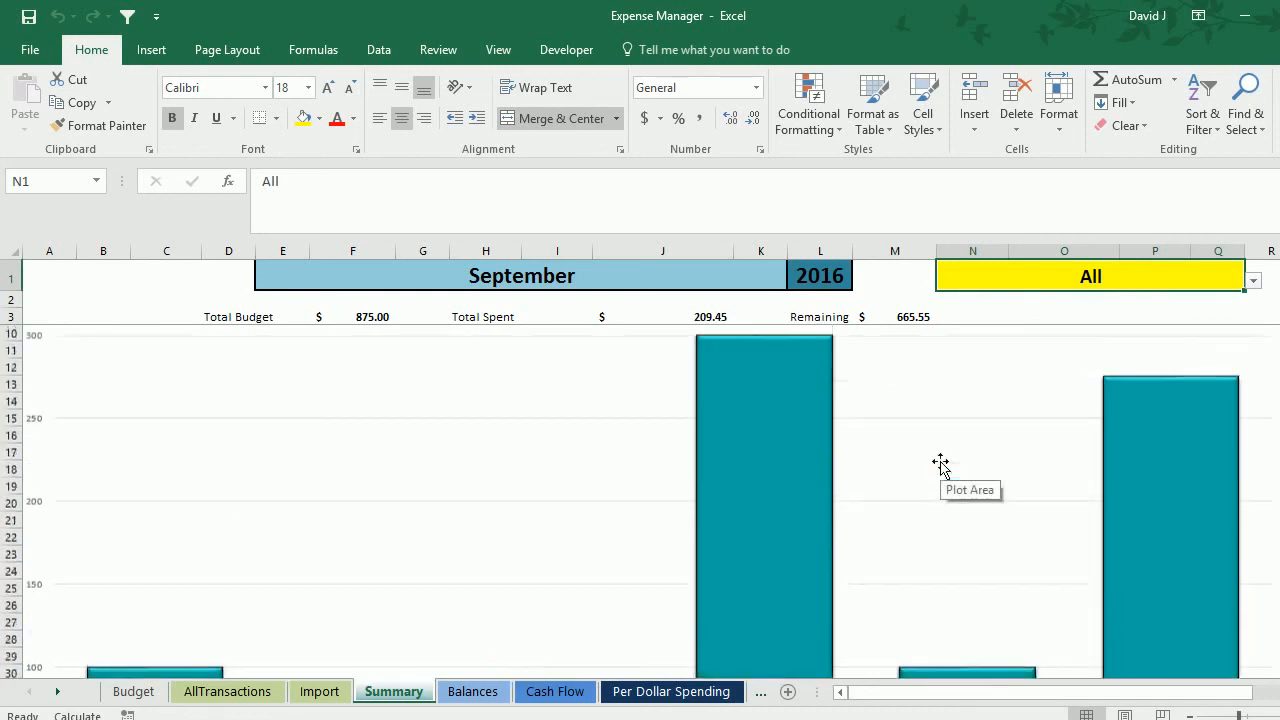
scroll(940, 461, "up", 2)
scroll(940, 462, "down", 3)
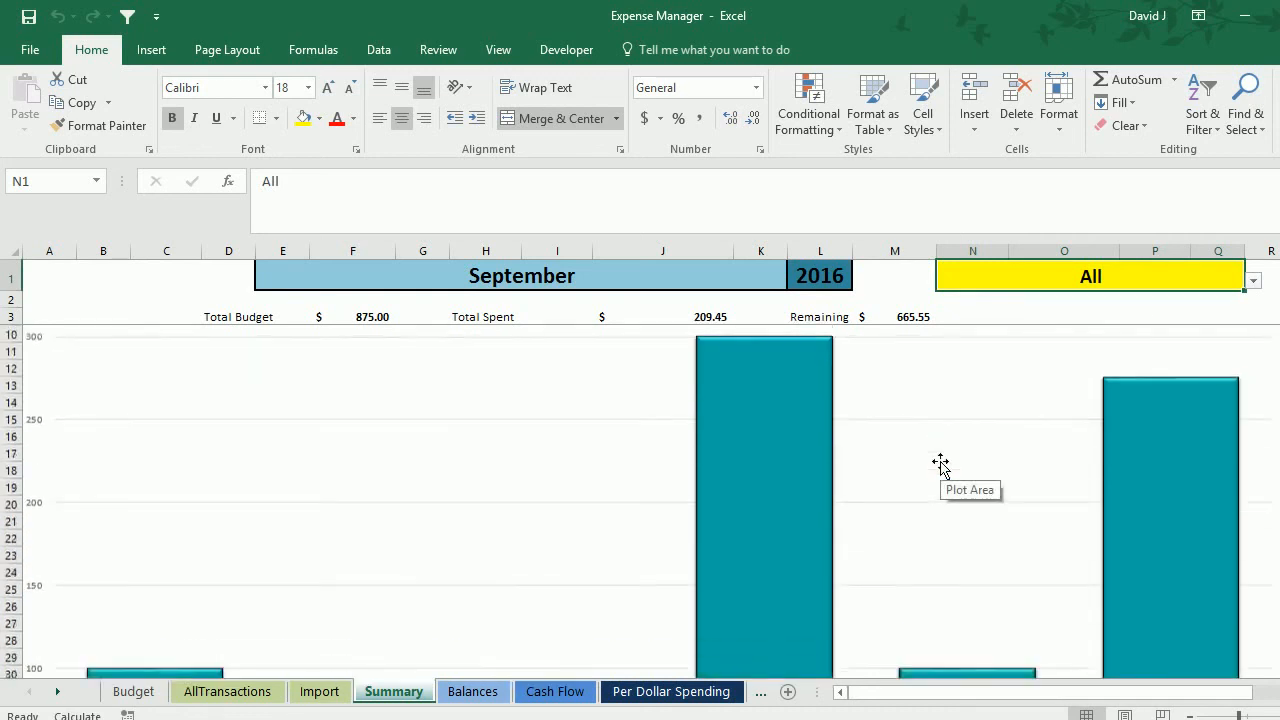
scroll(942, 461, "down", 2)
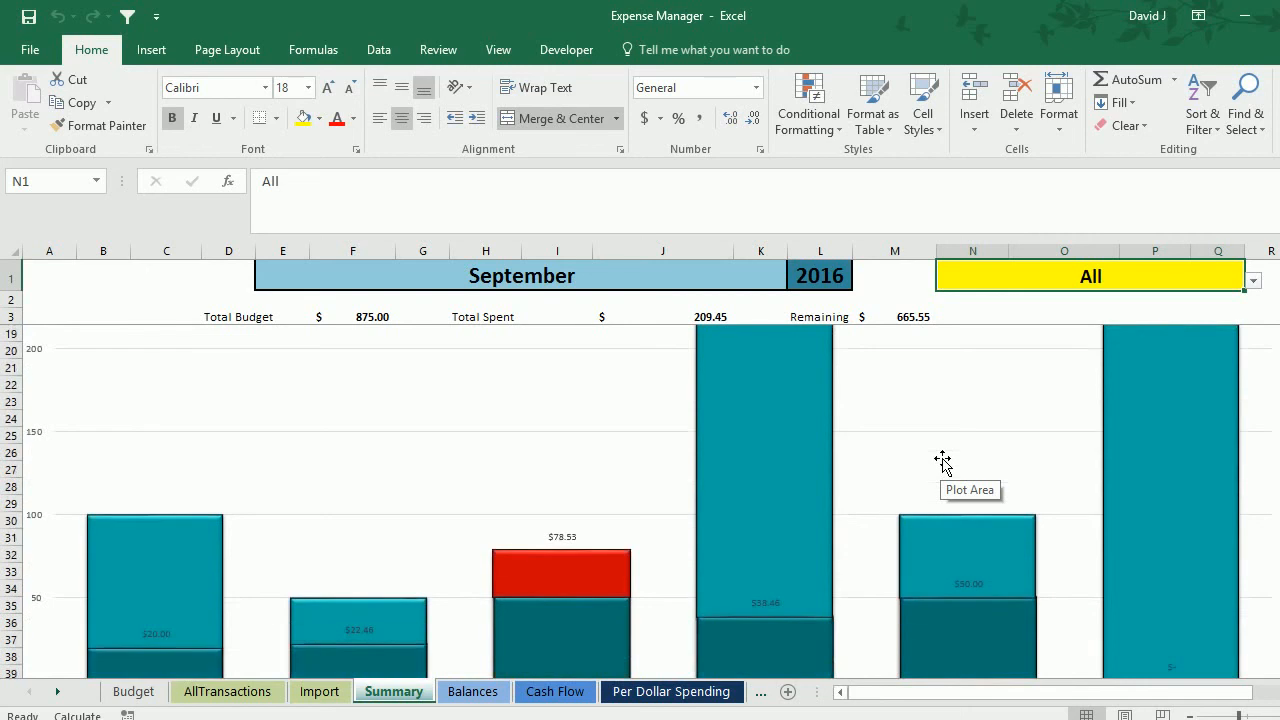
scroll(945, 458, "down", 1)
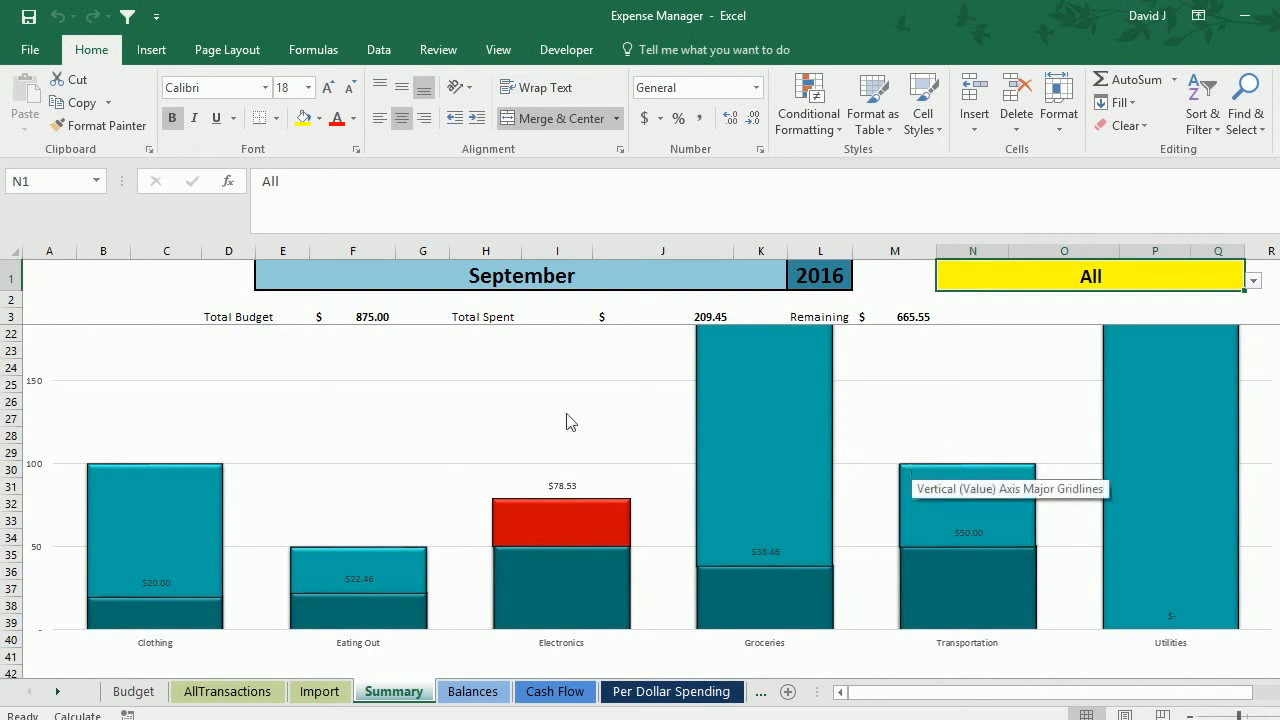
Step: In the Expense Summary below the chart, change the Eating Out category list to Transportation
scroll(457, 515, "down", 3)
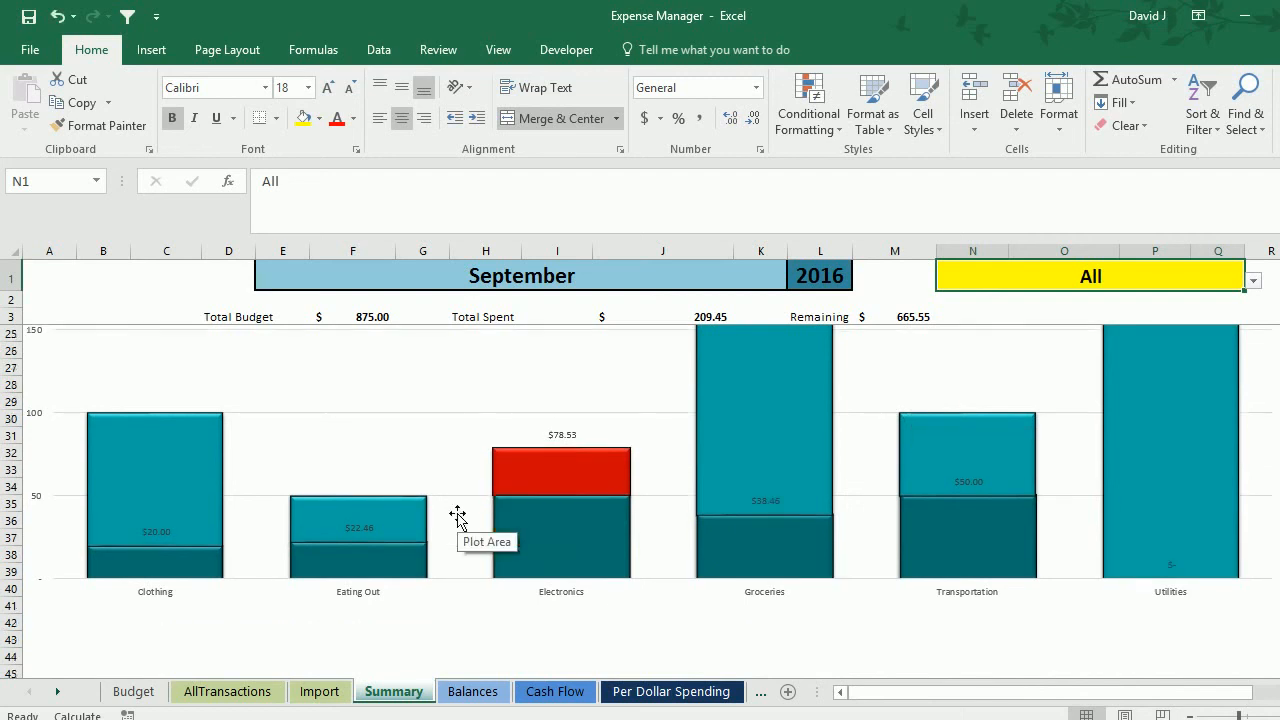
scroll(457, 515, "down", 4)
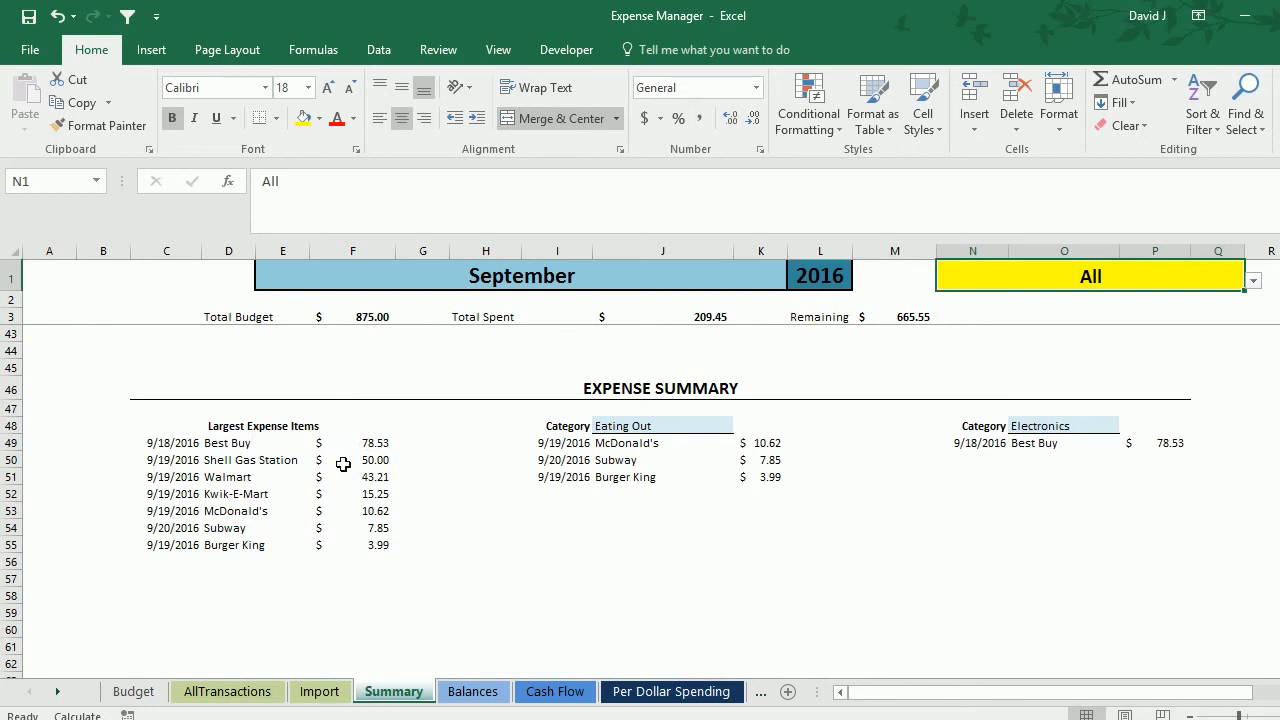
left_click(690, 428)
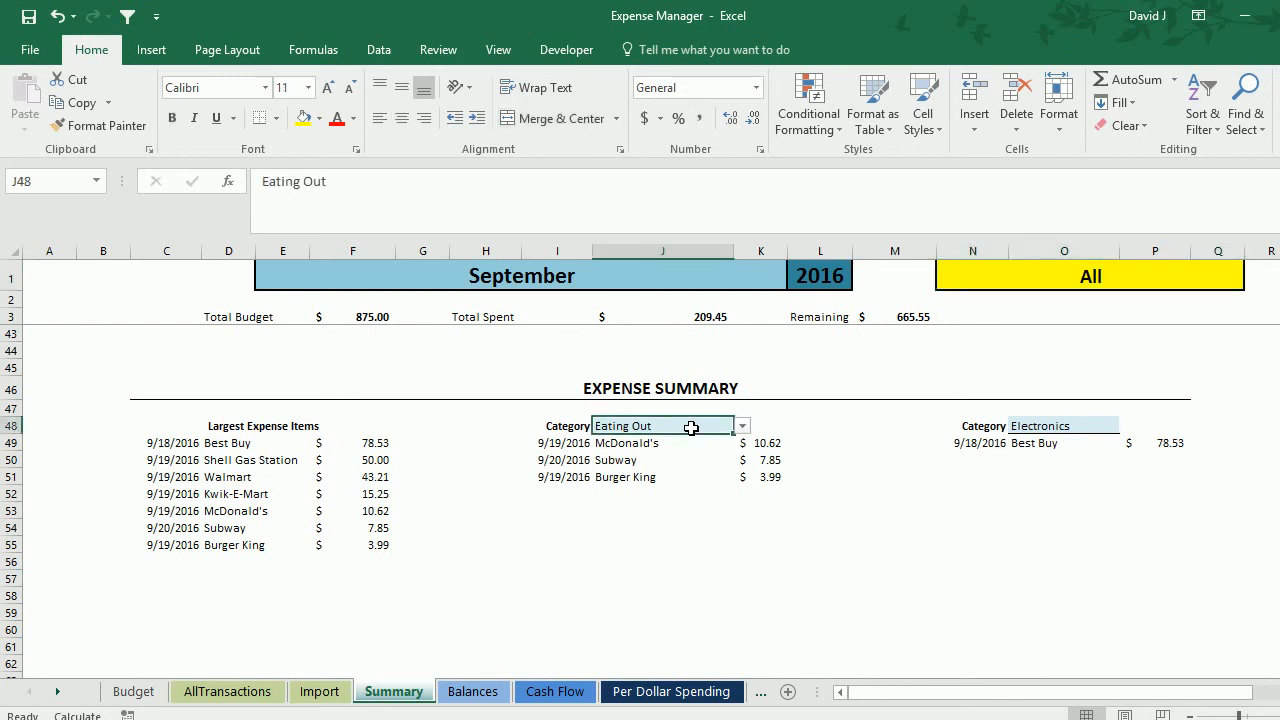
left_click(745, 427)
left_click(697, 485)
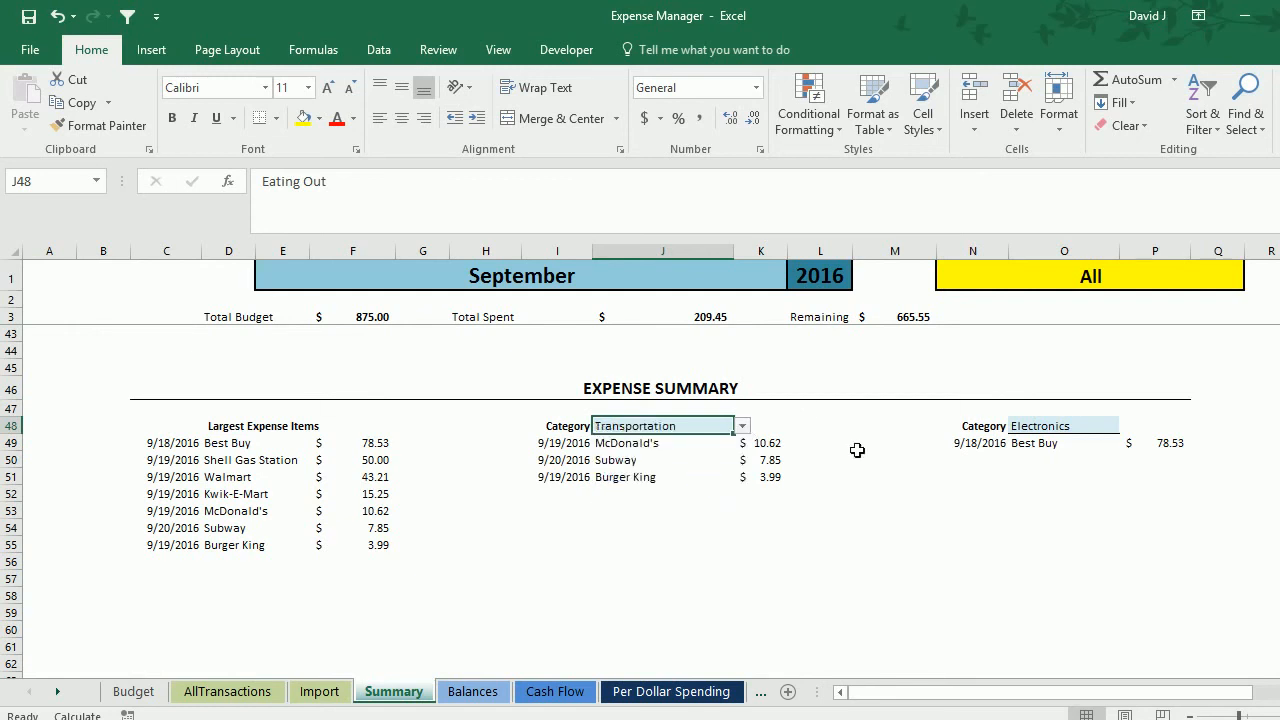
Step: Change the Expense Summary's Electronics category list to Utilities, and after viewing it switch the list to Groceries
left_click(1060, 430)
left_click(1127, 428)
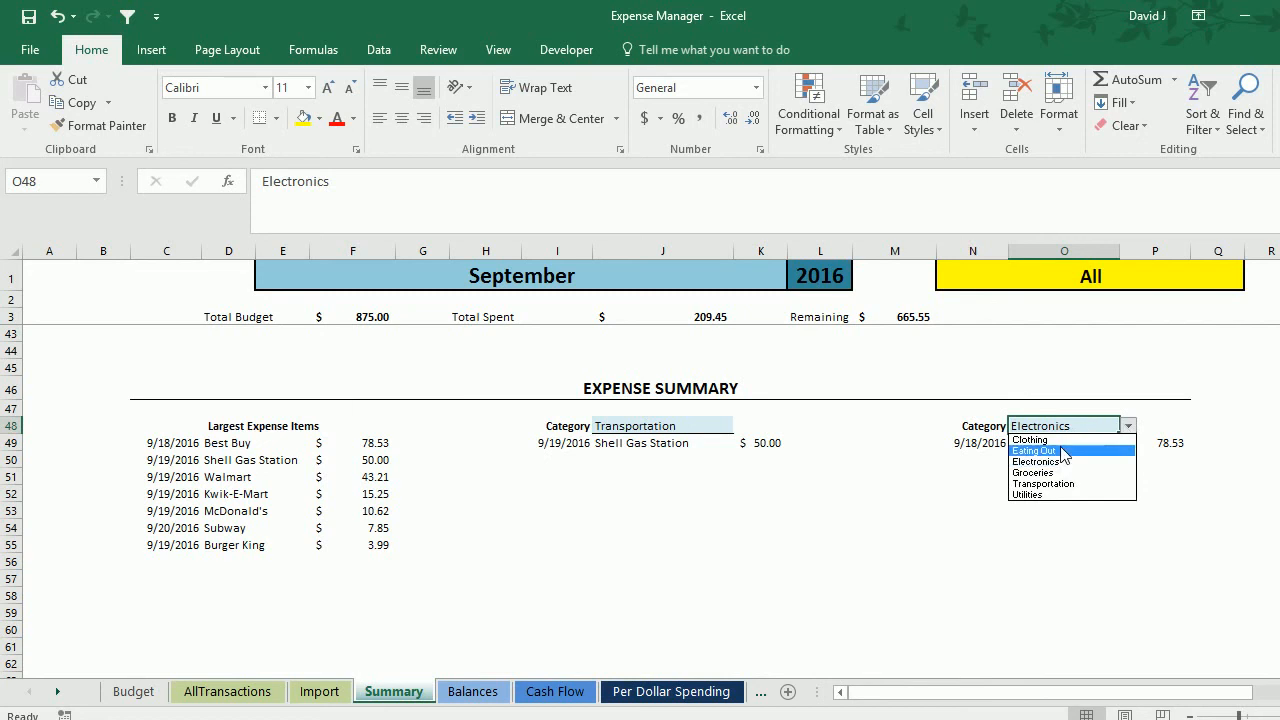
left_click(1045, 494)
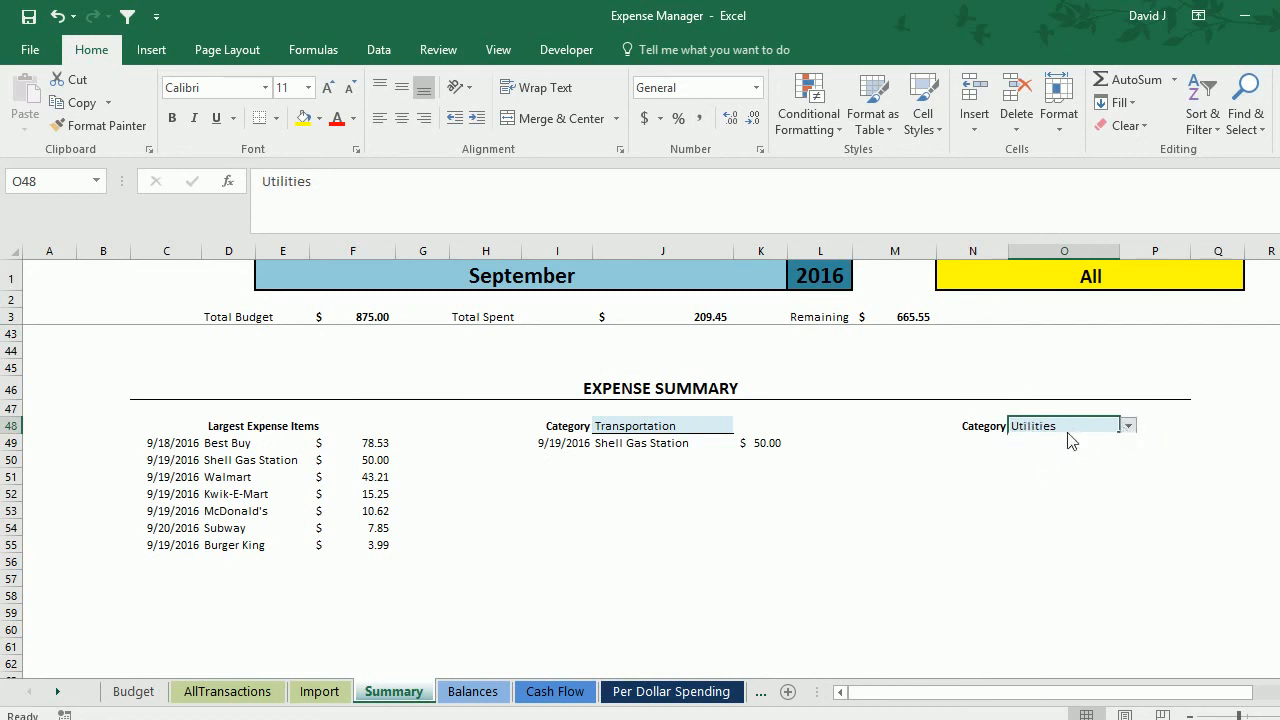
left_click(1124, 428)
left_click(1038, 473)
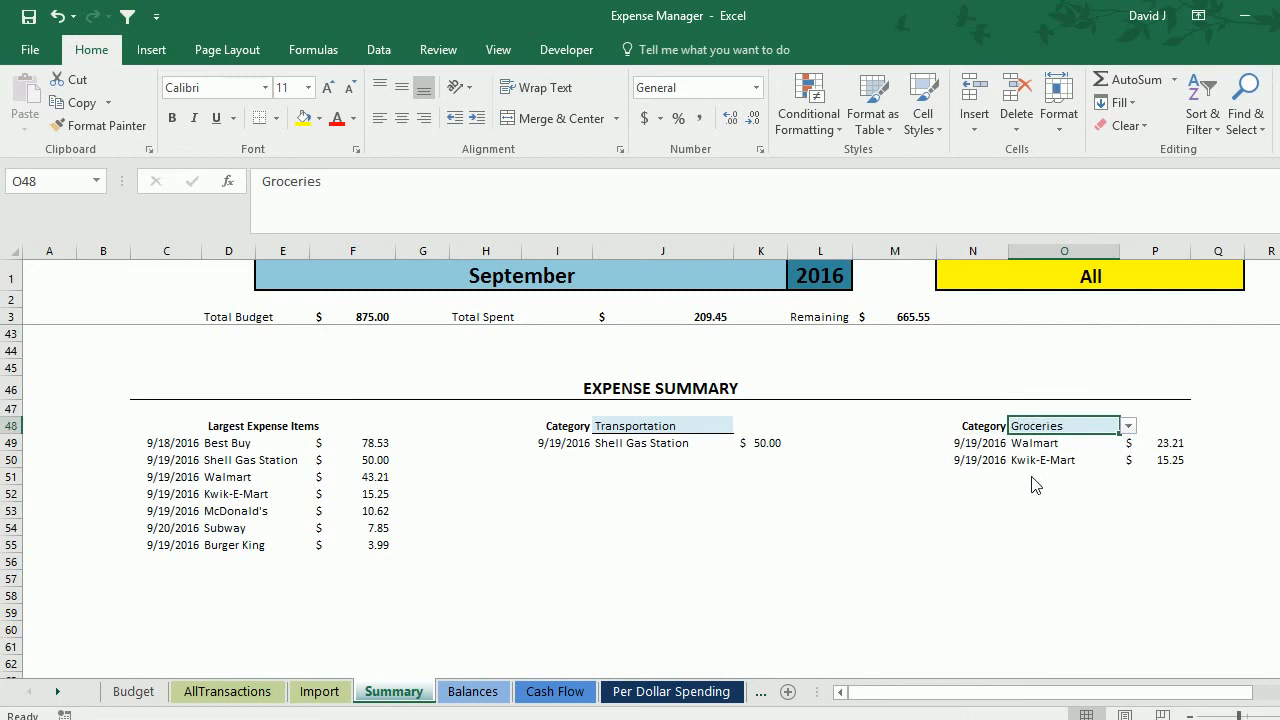